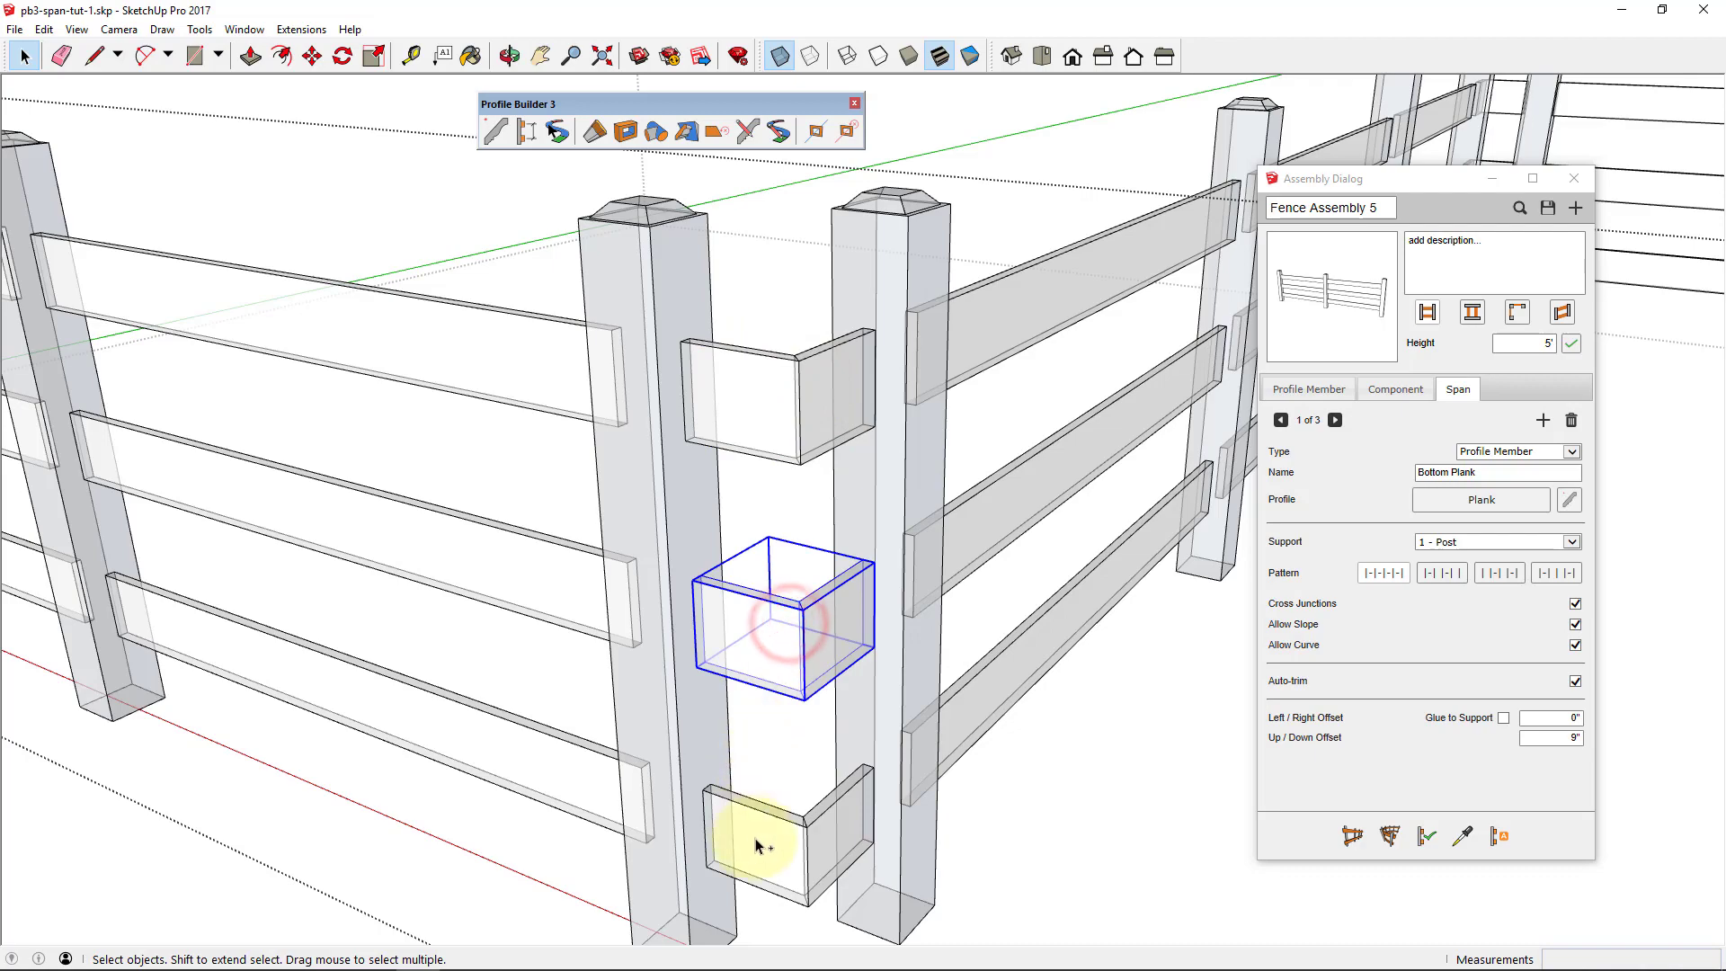
Add the bottom corner plank to the selection and examine the planks between the two corner posts up close.
shift+click(753, 831)
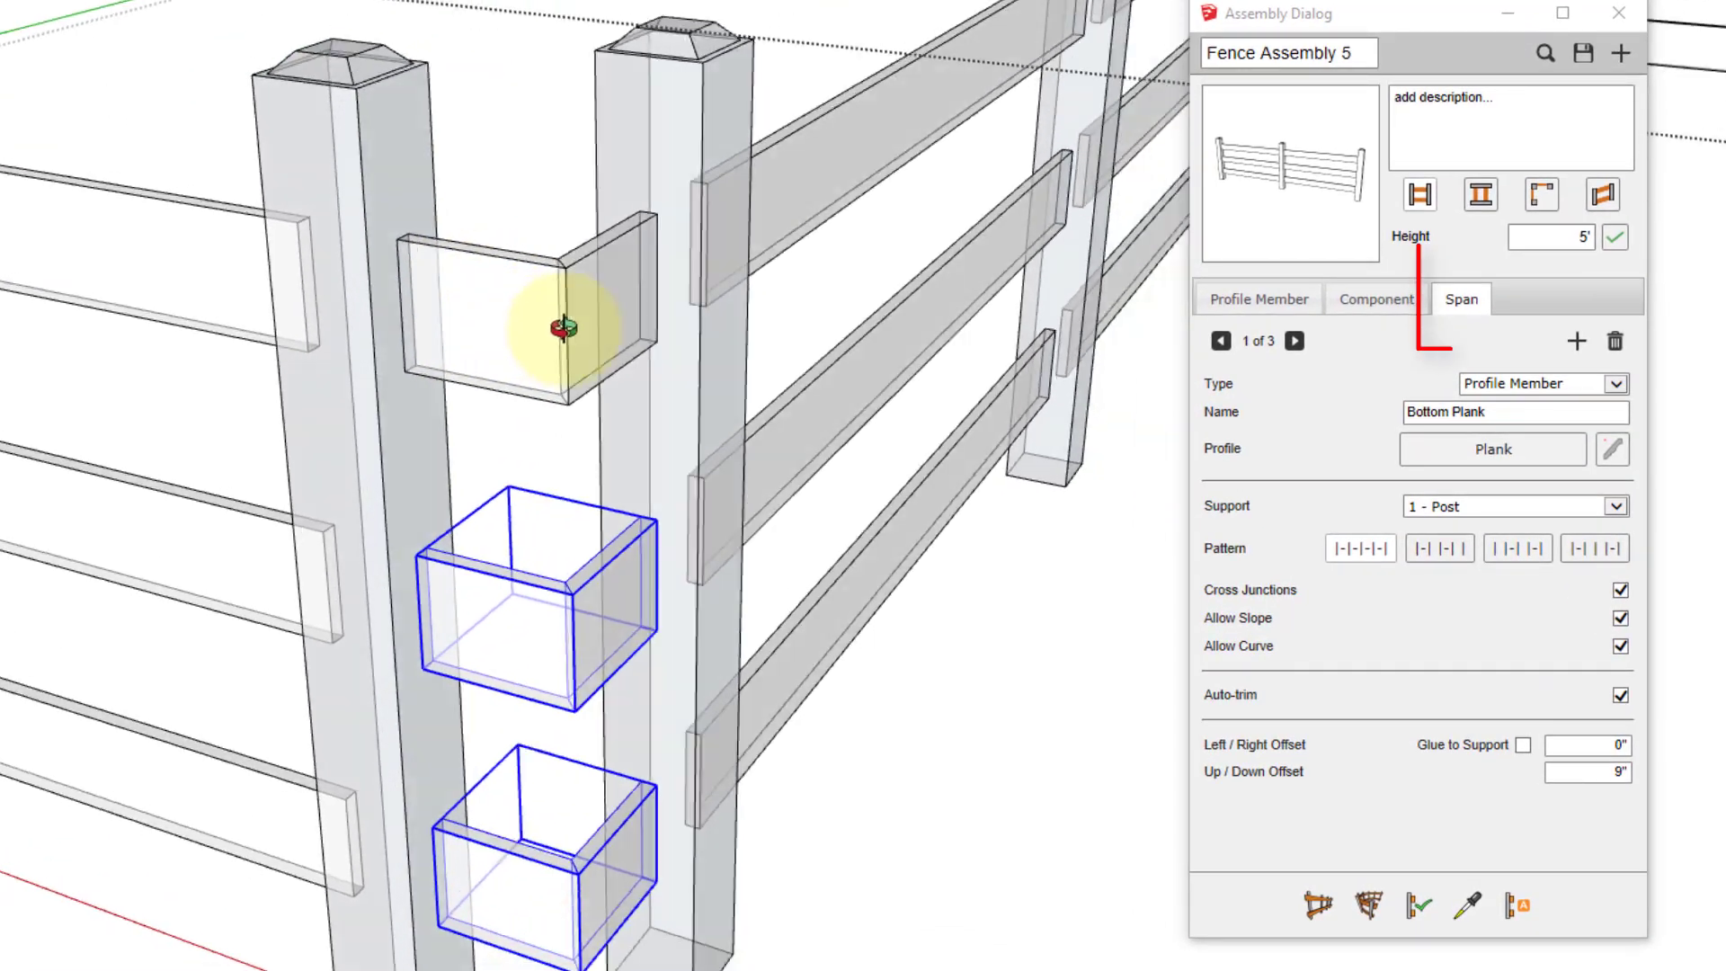
middle_drag(563, 328, 489, 282)
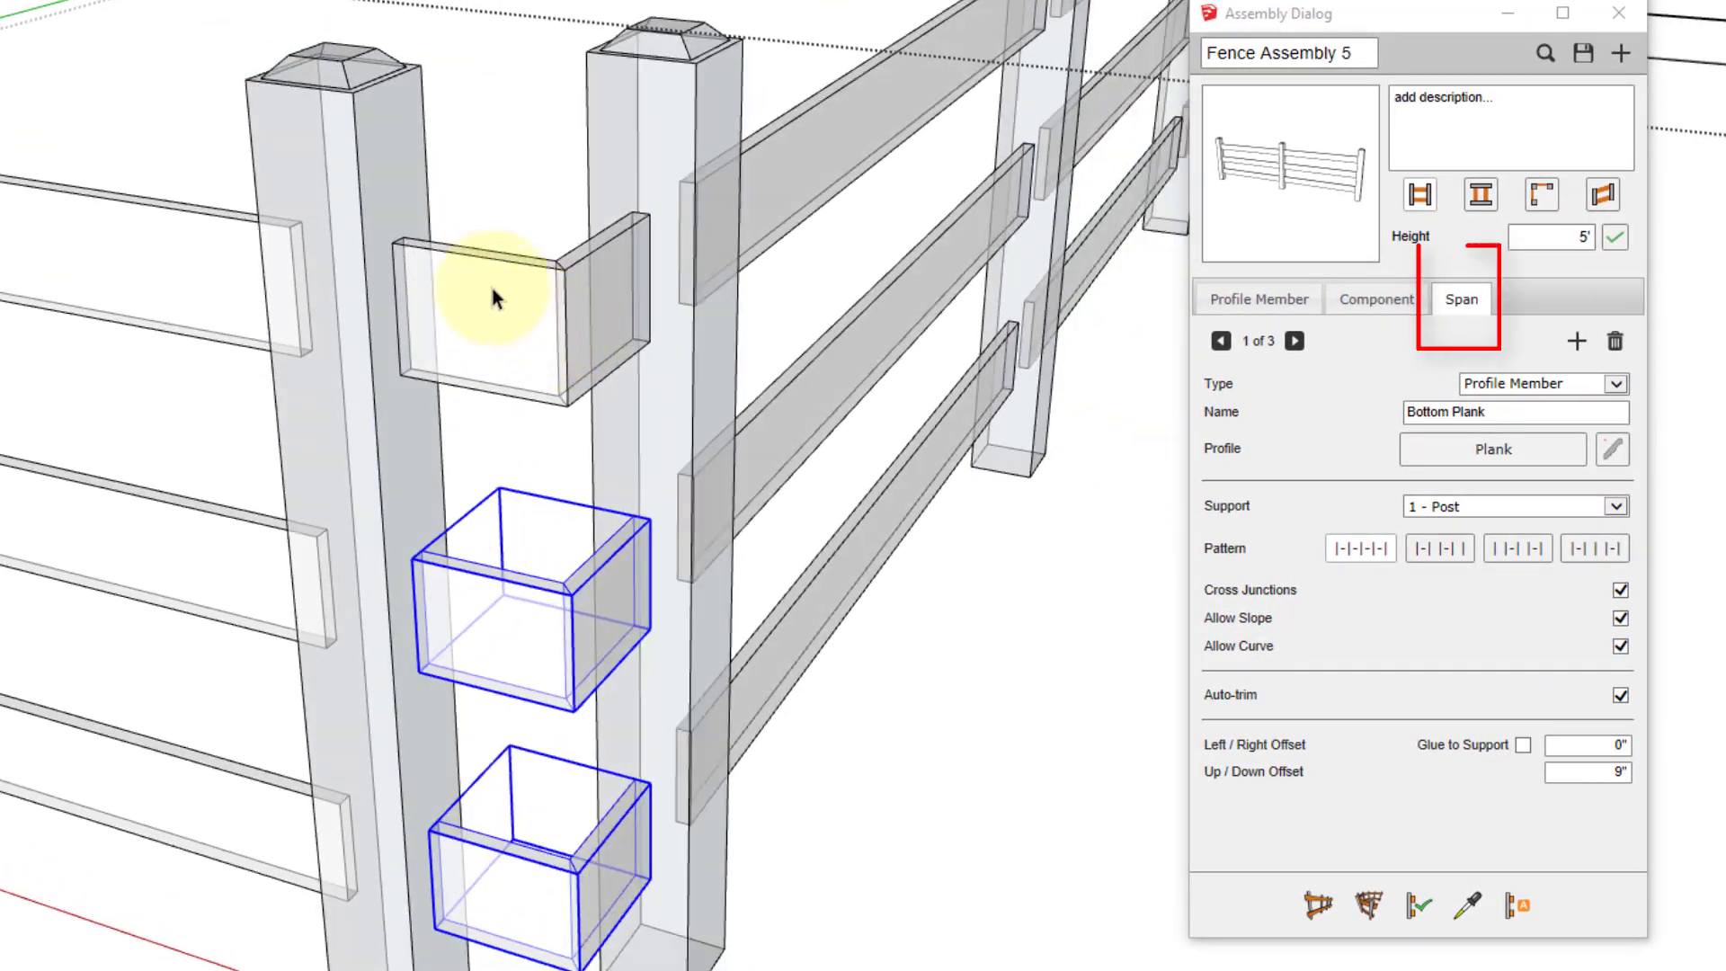
scroll(419, 250, up, 4)
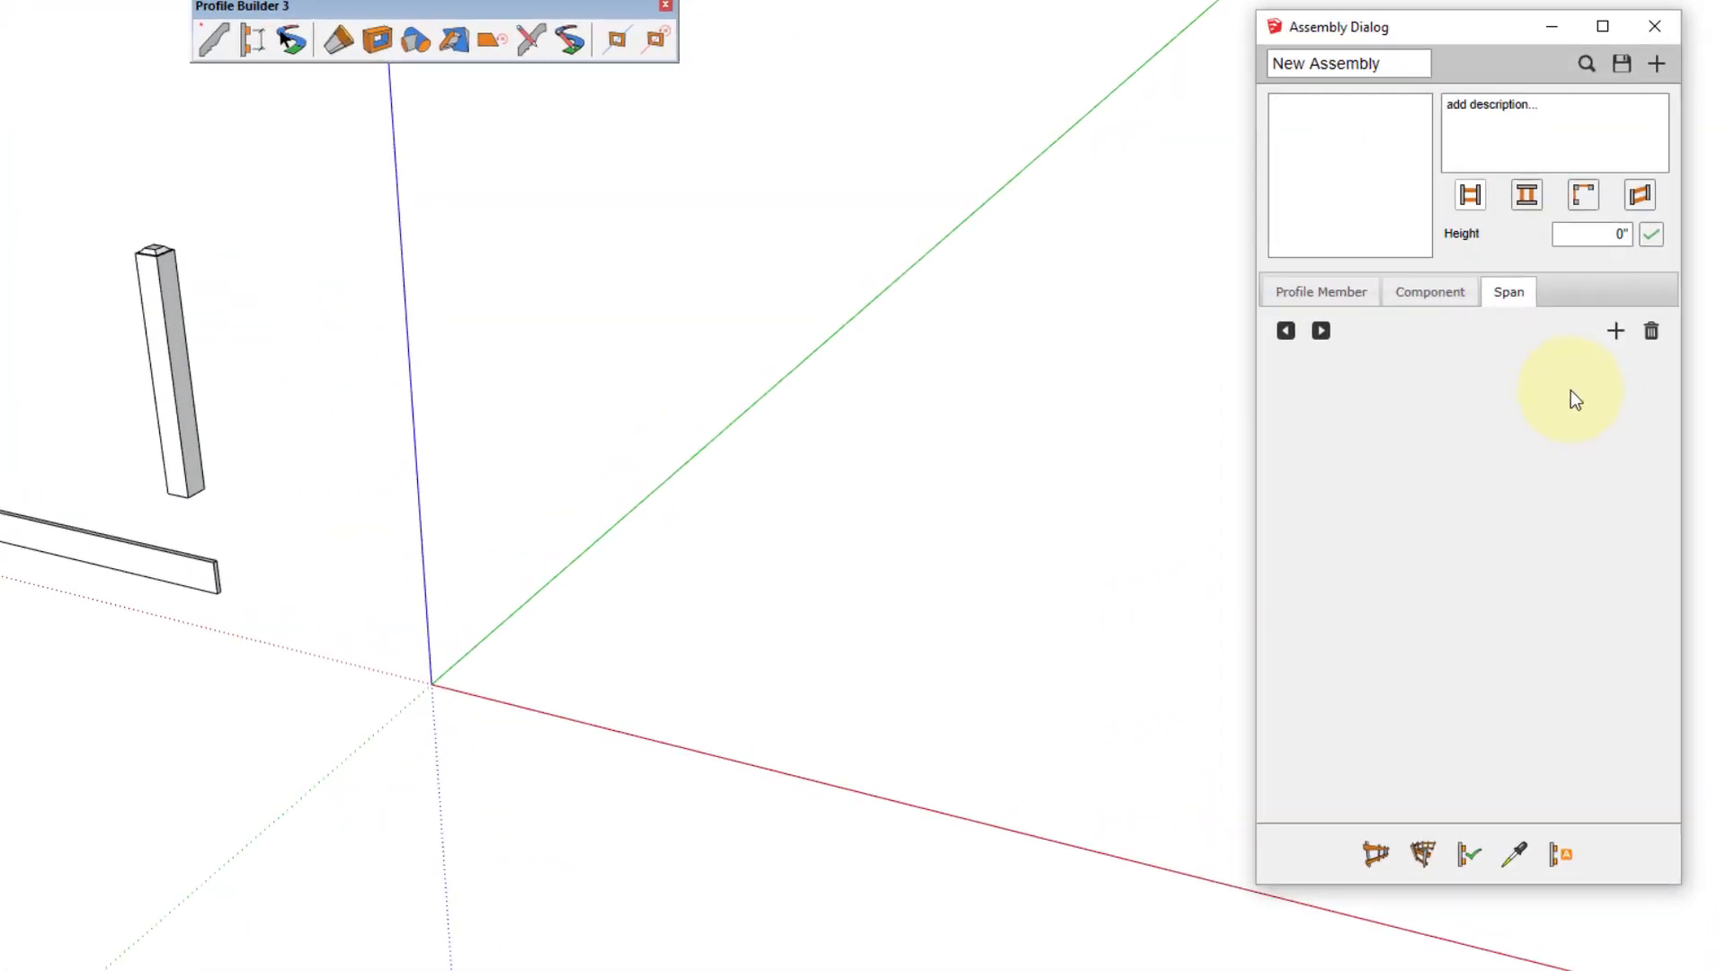
Add a span of type Profile Member to the new assembly and pick the plank in the model as its profile.
click(1618, 302)
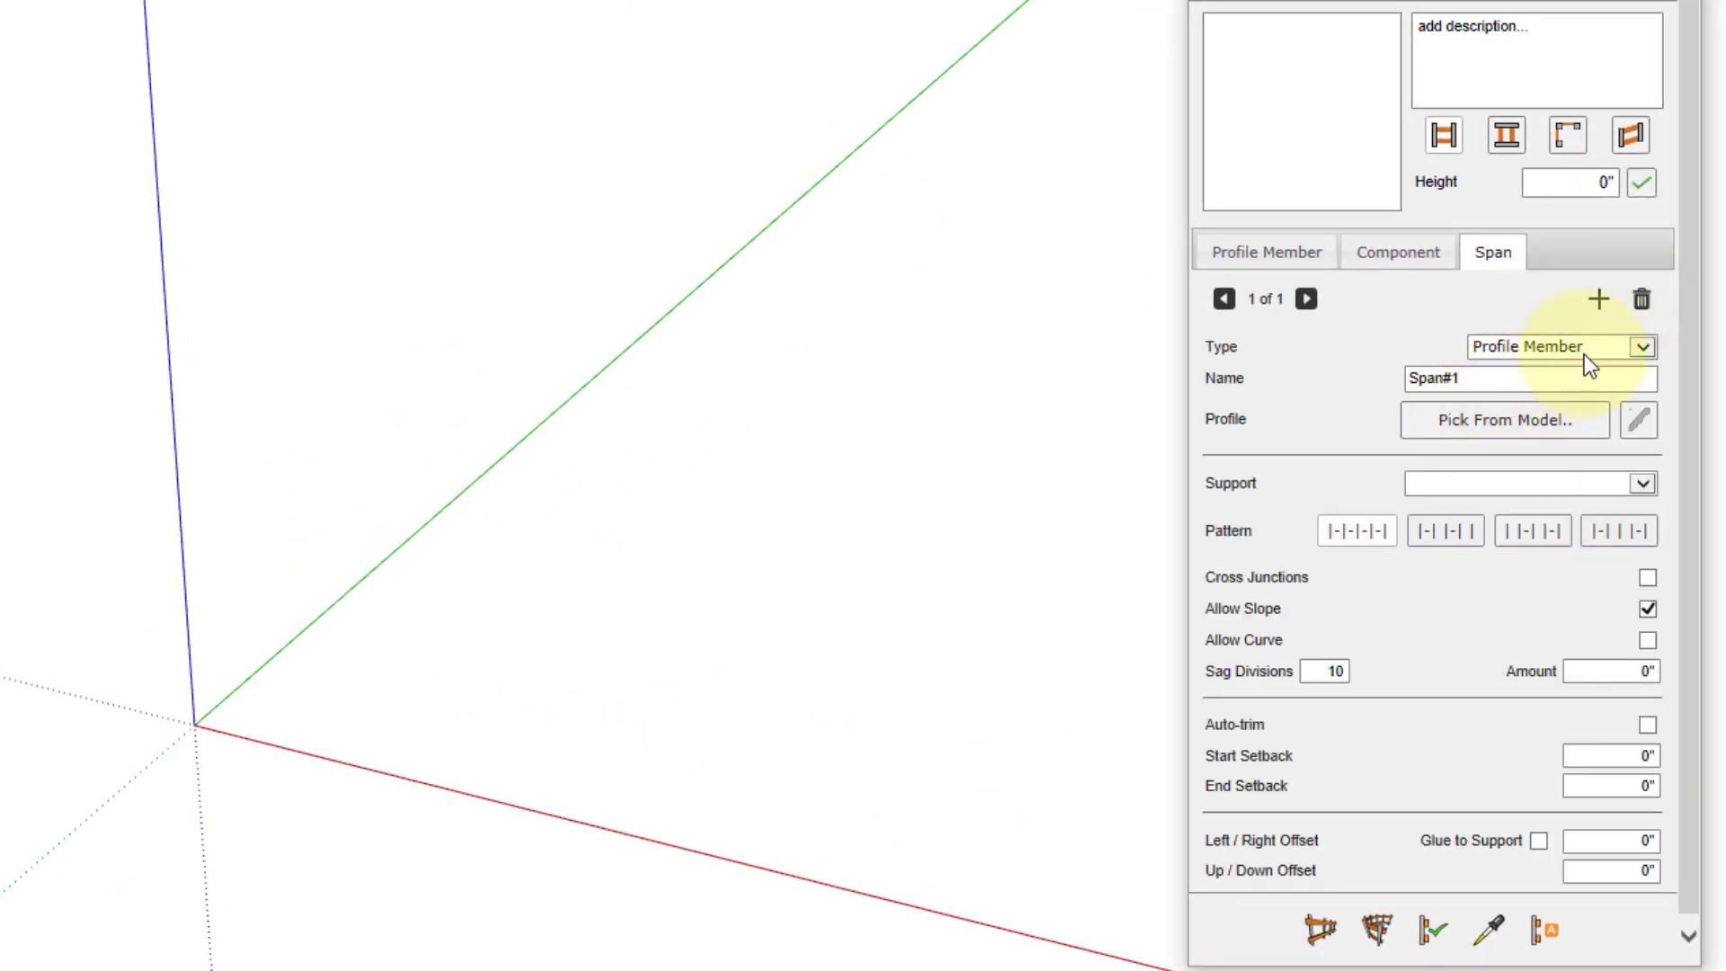
click(1638, 348)
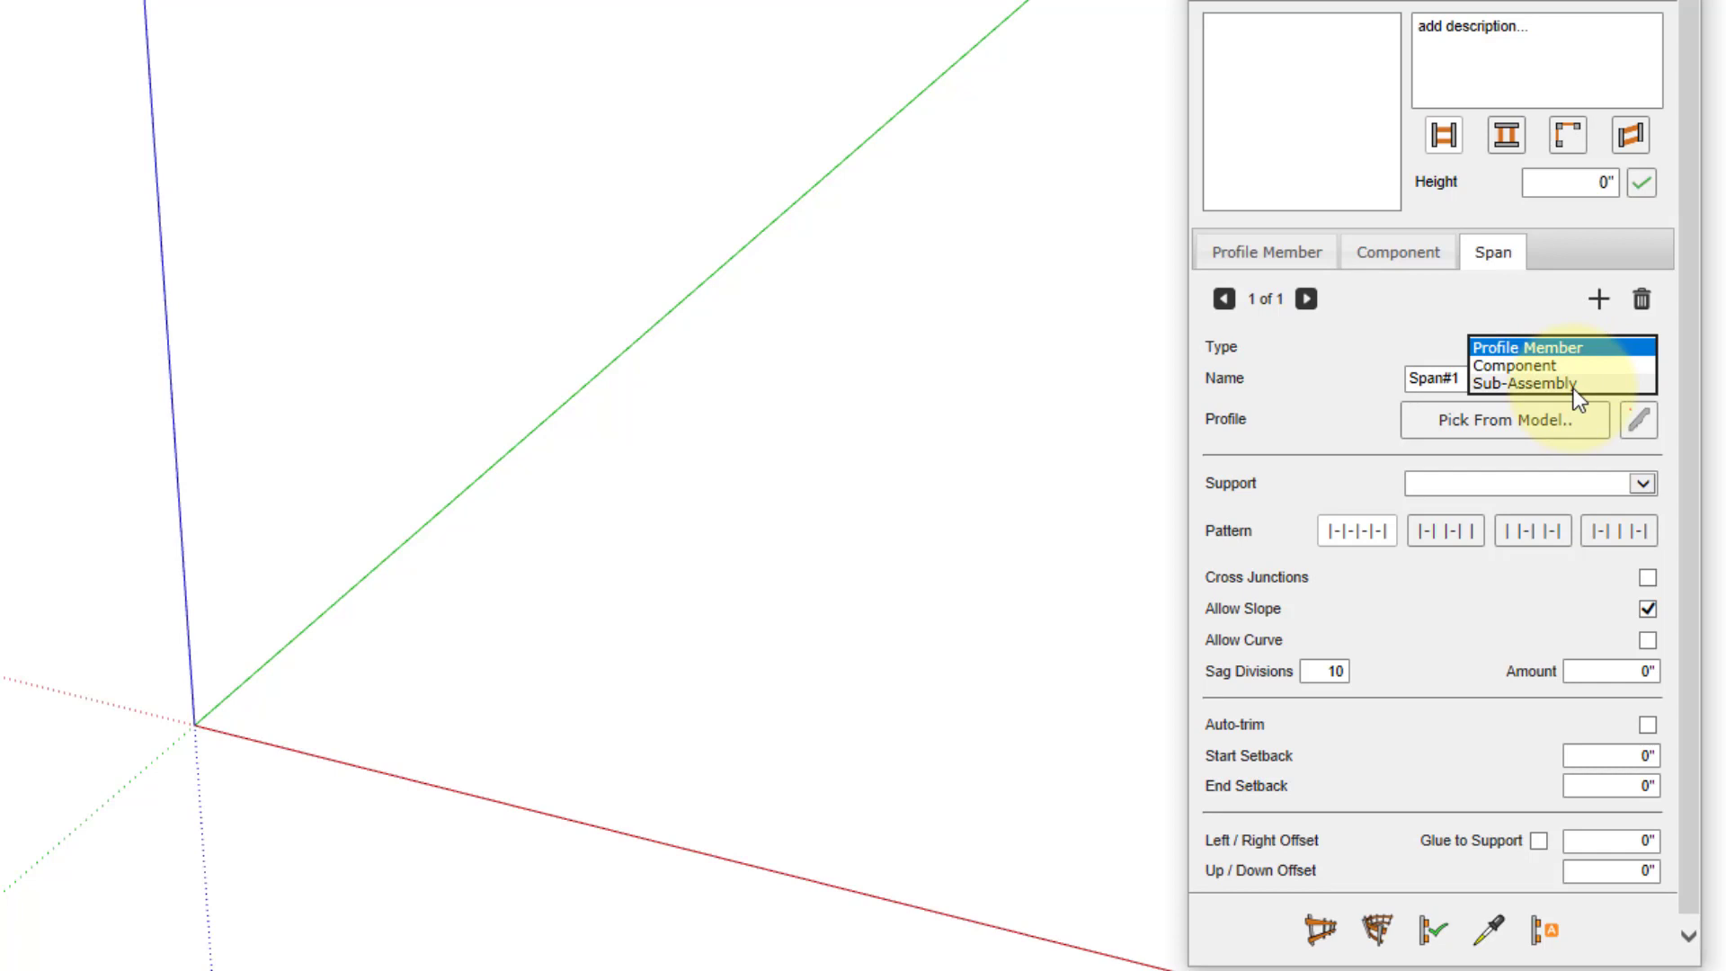
click(1427, 338)
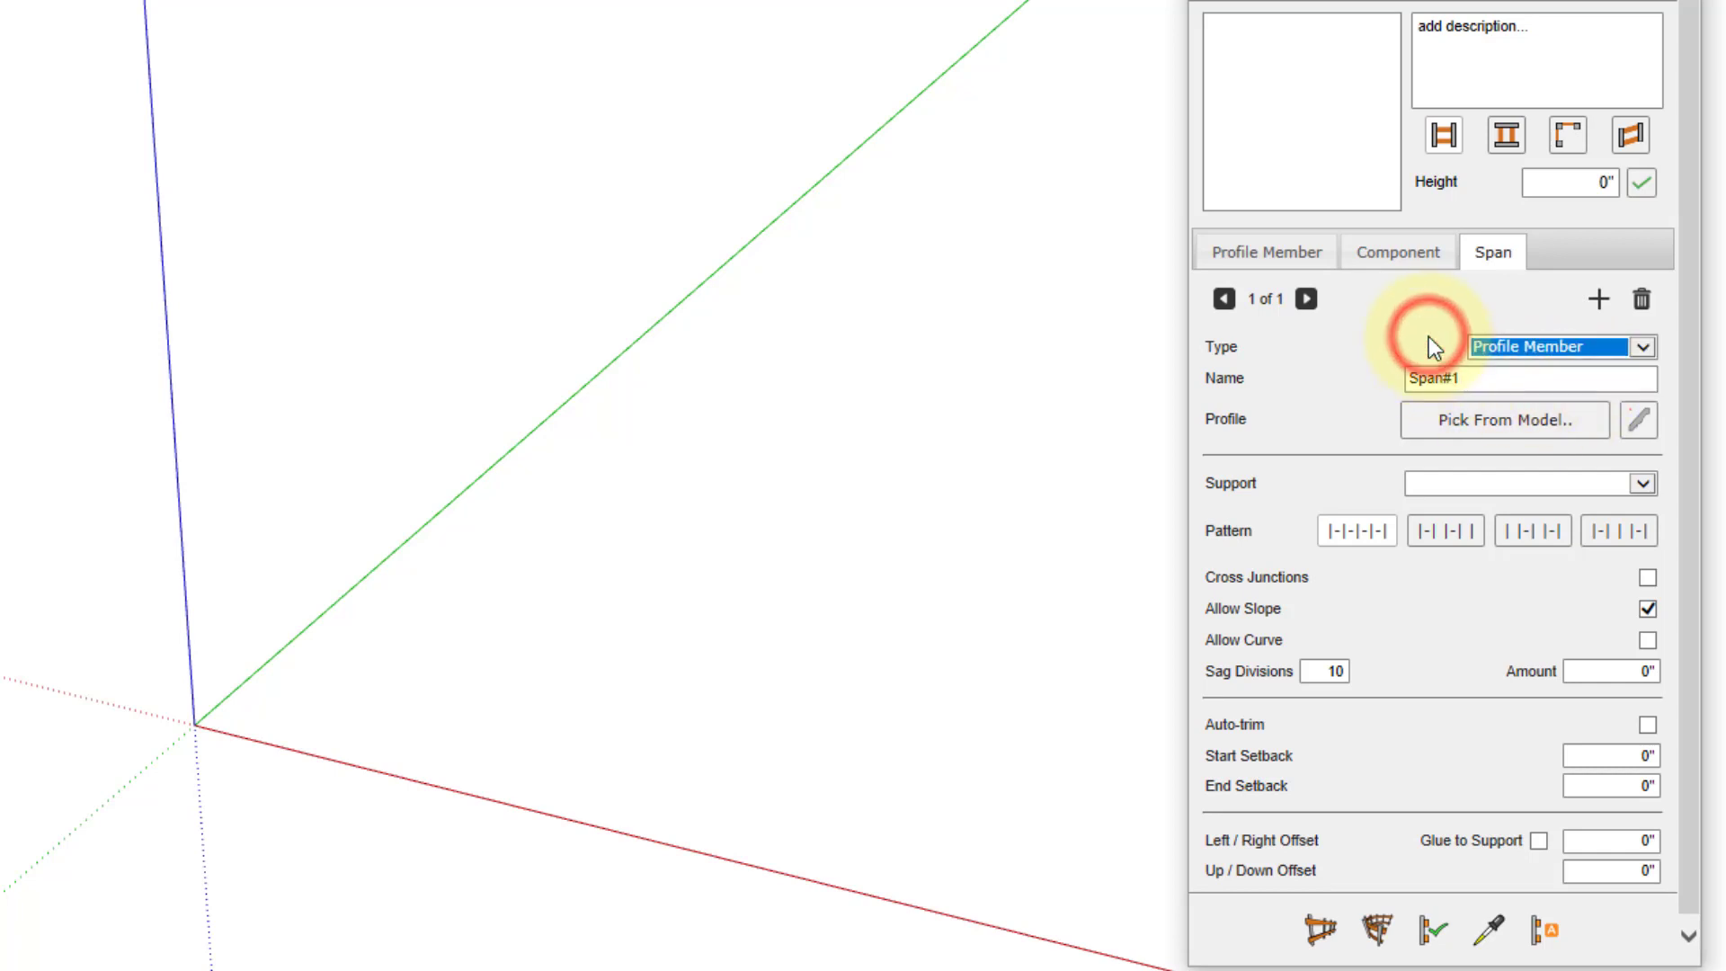
click(1473, 426)
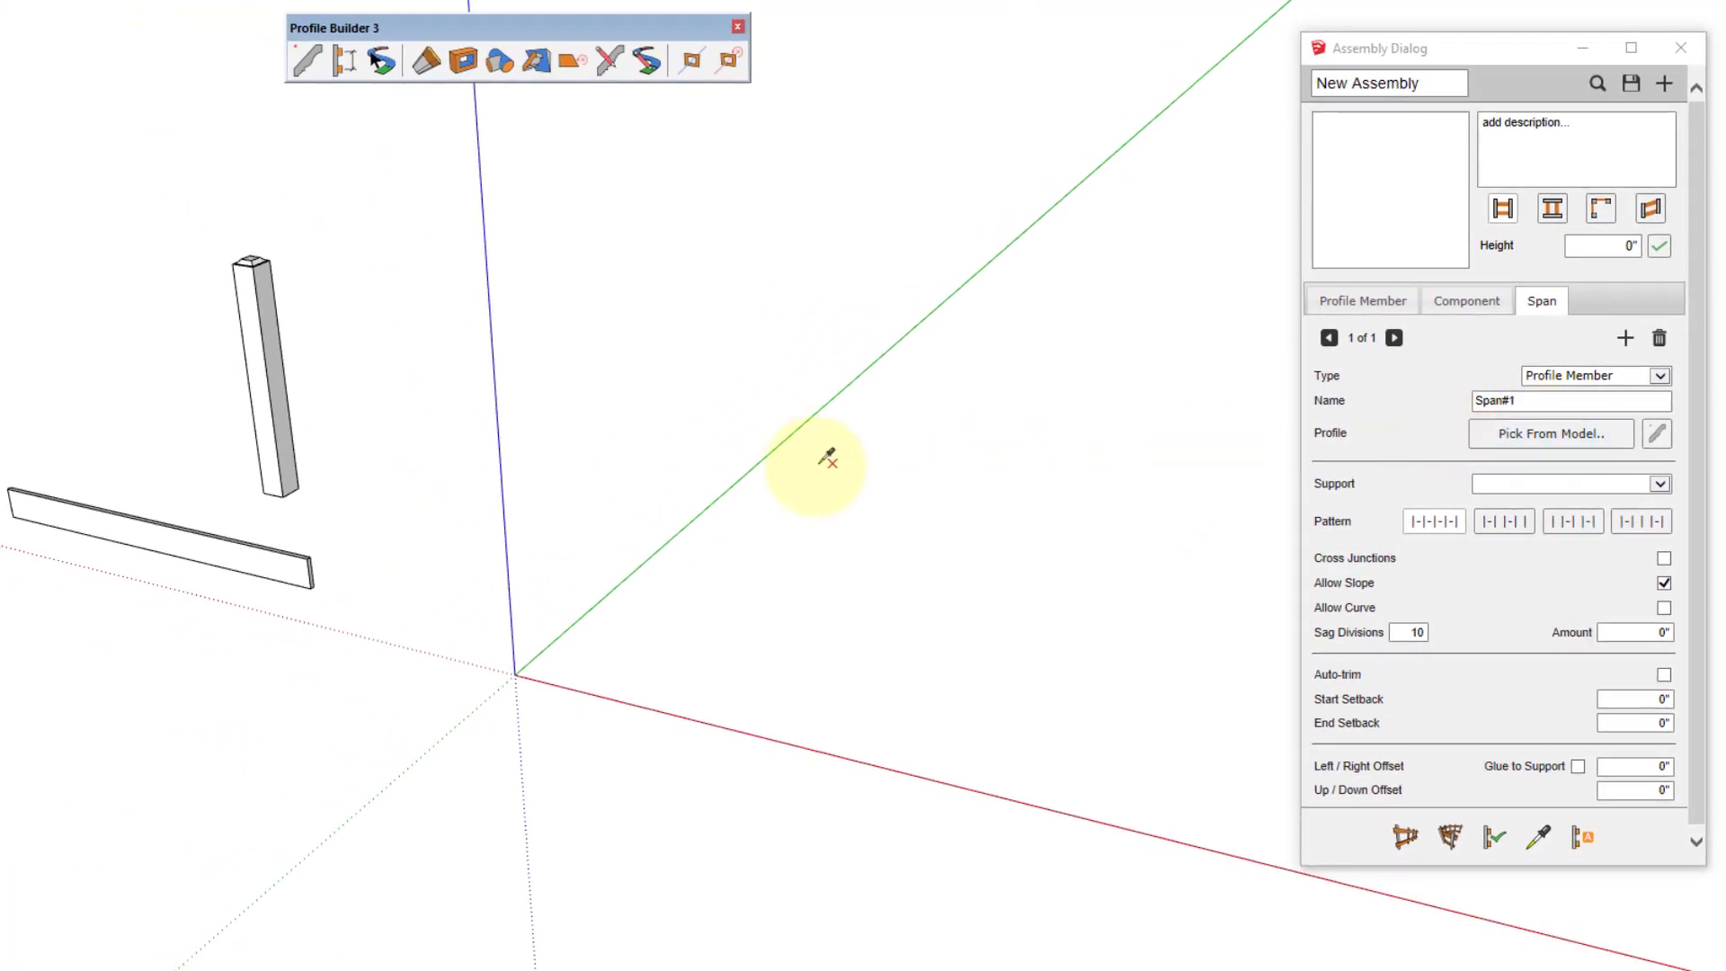
click(302, 550)
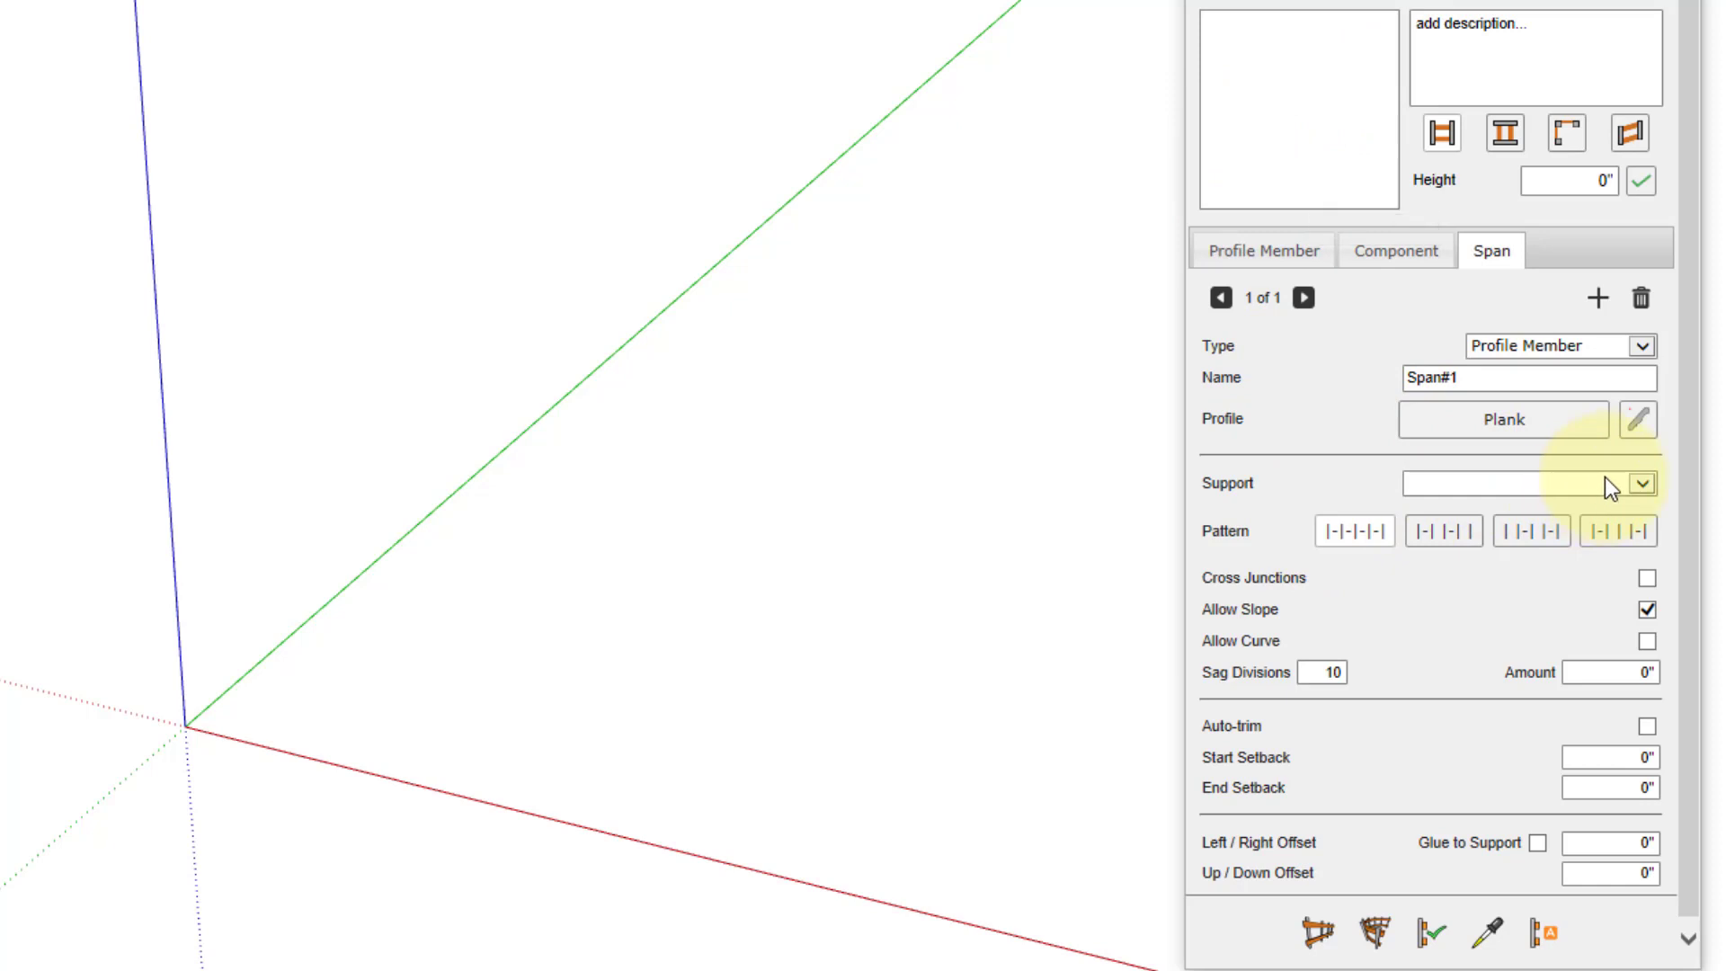
Add a component to the assembly and pick the post in the model for it.
click(1399, 253)
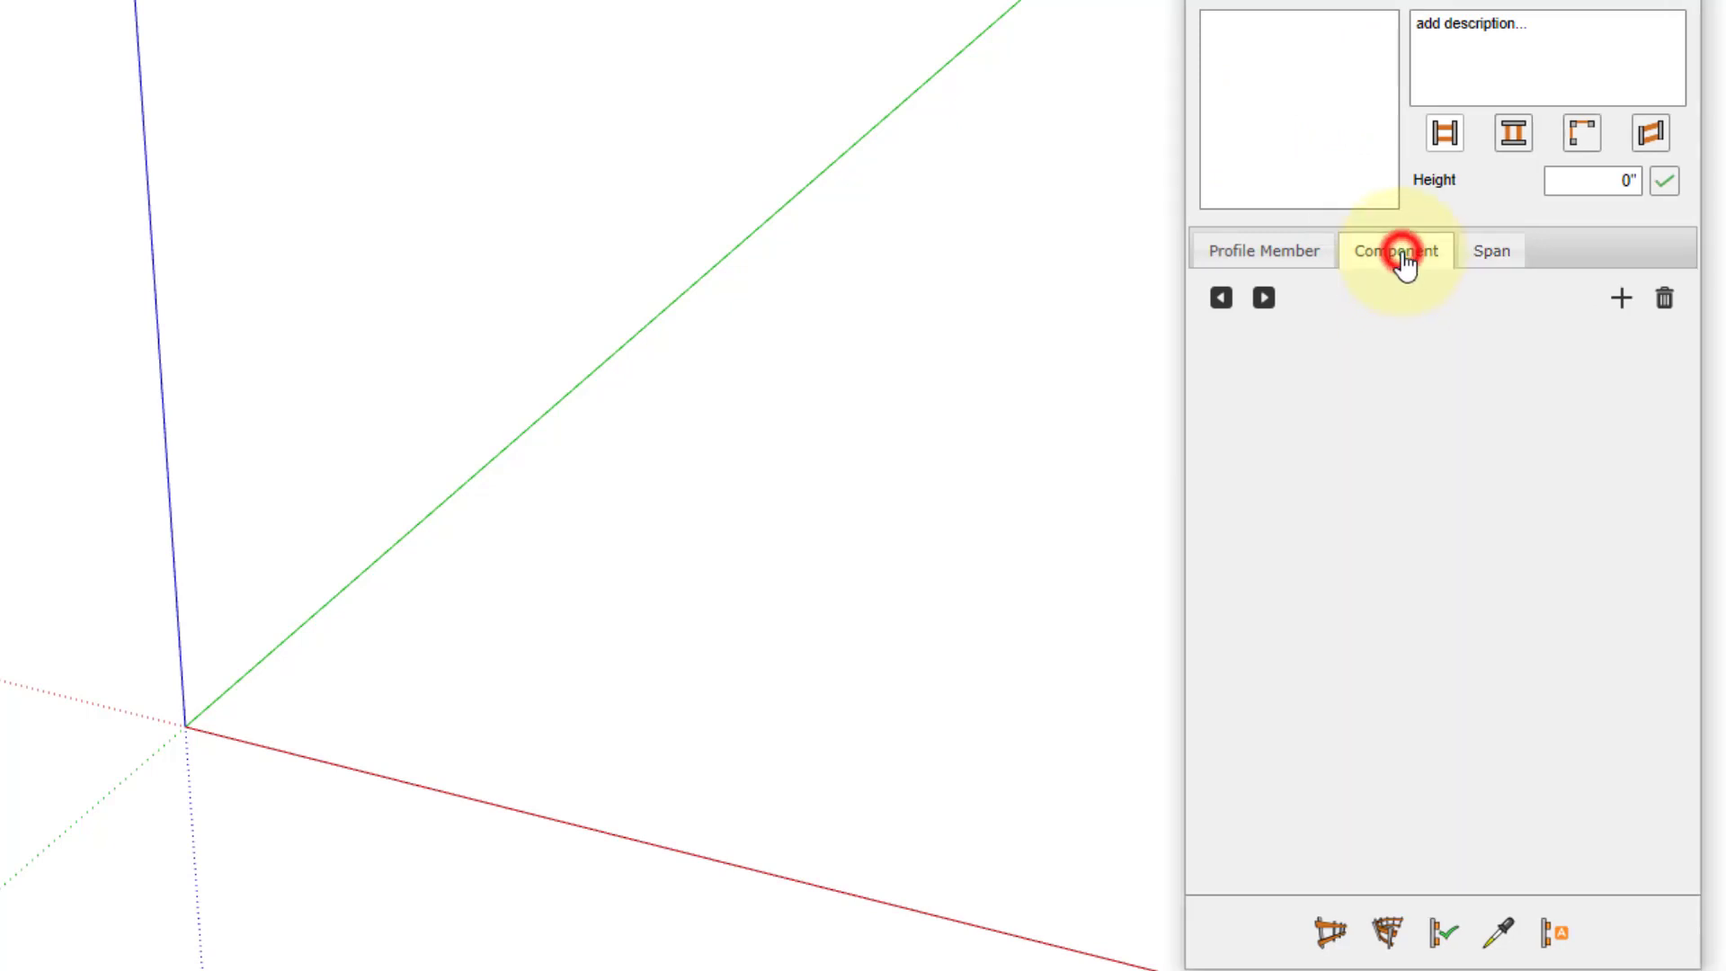
click(1615, 304)
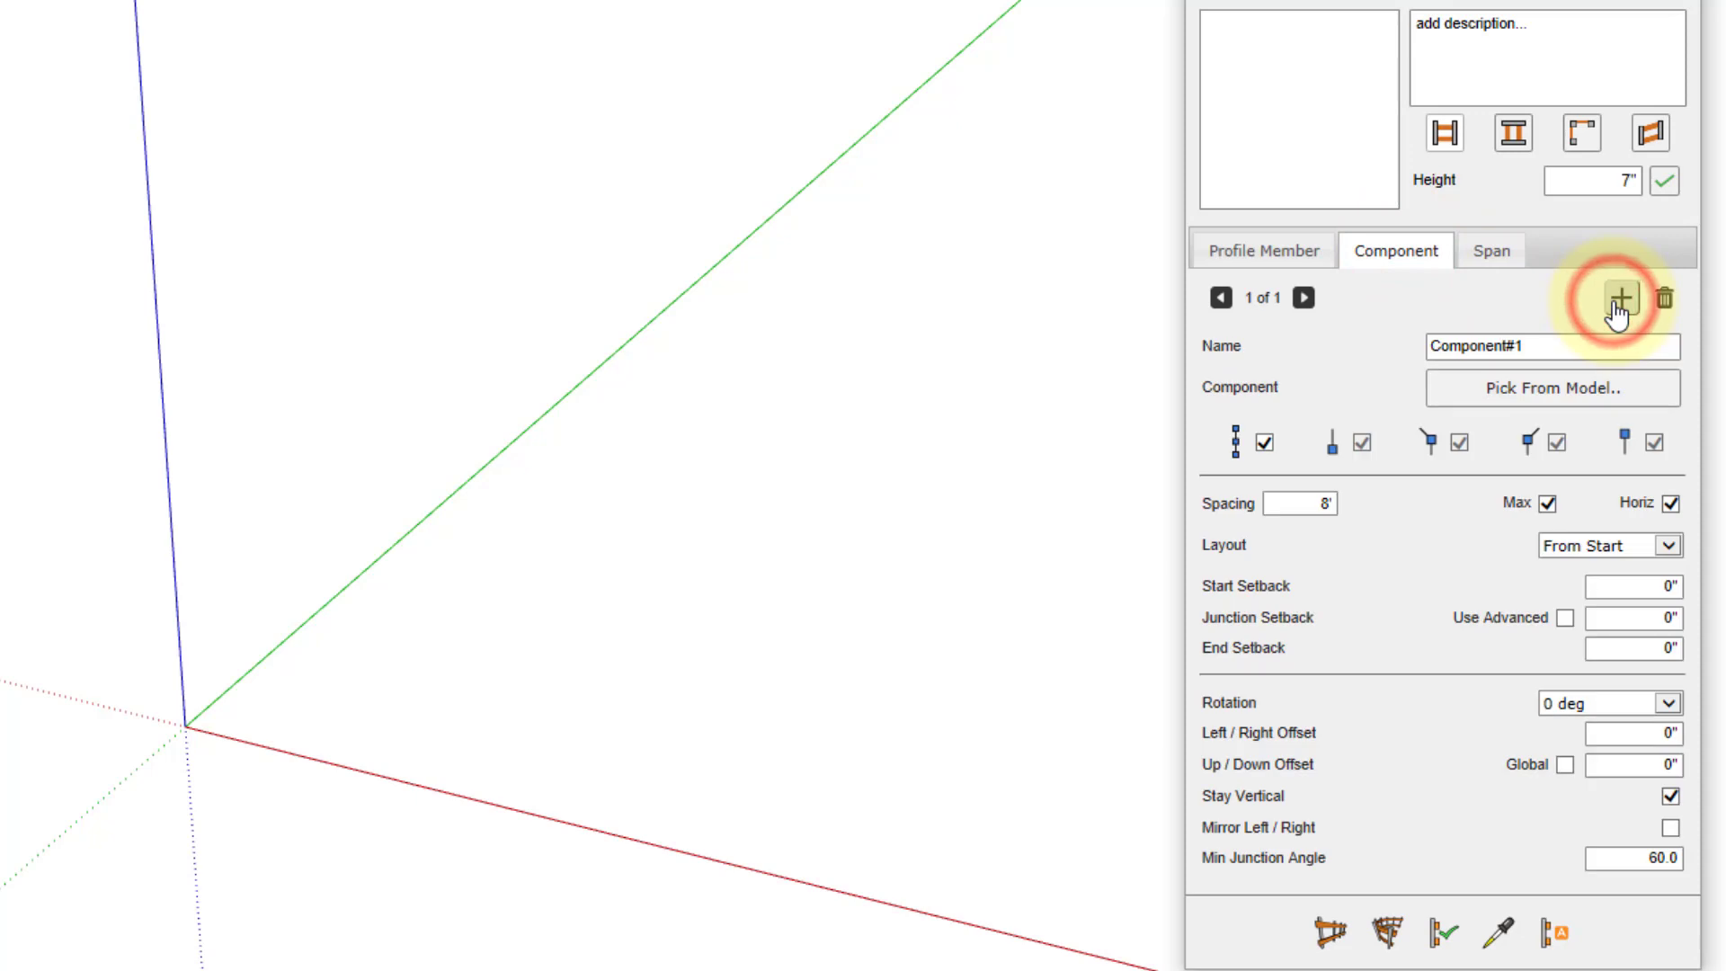
click(1525, 398)
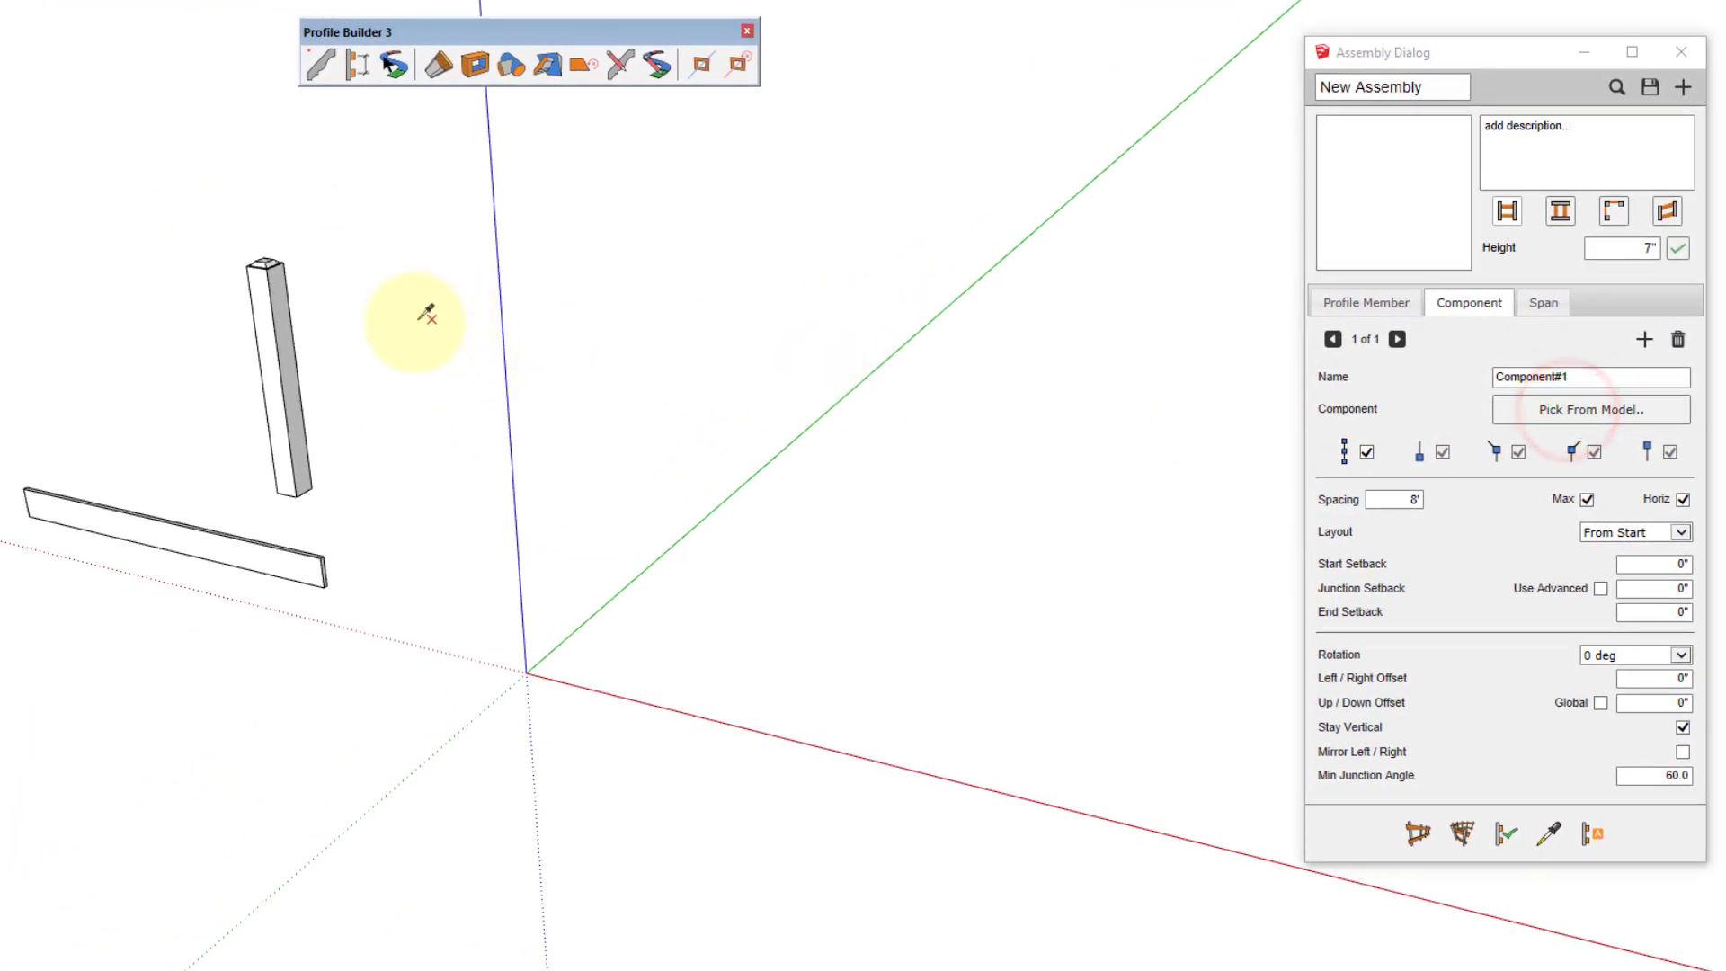
click(283, 339)
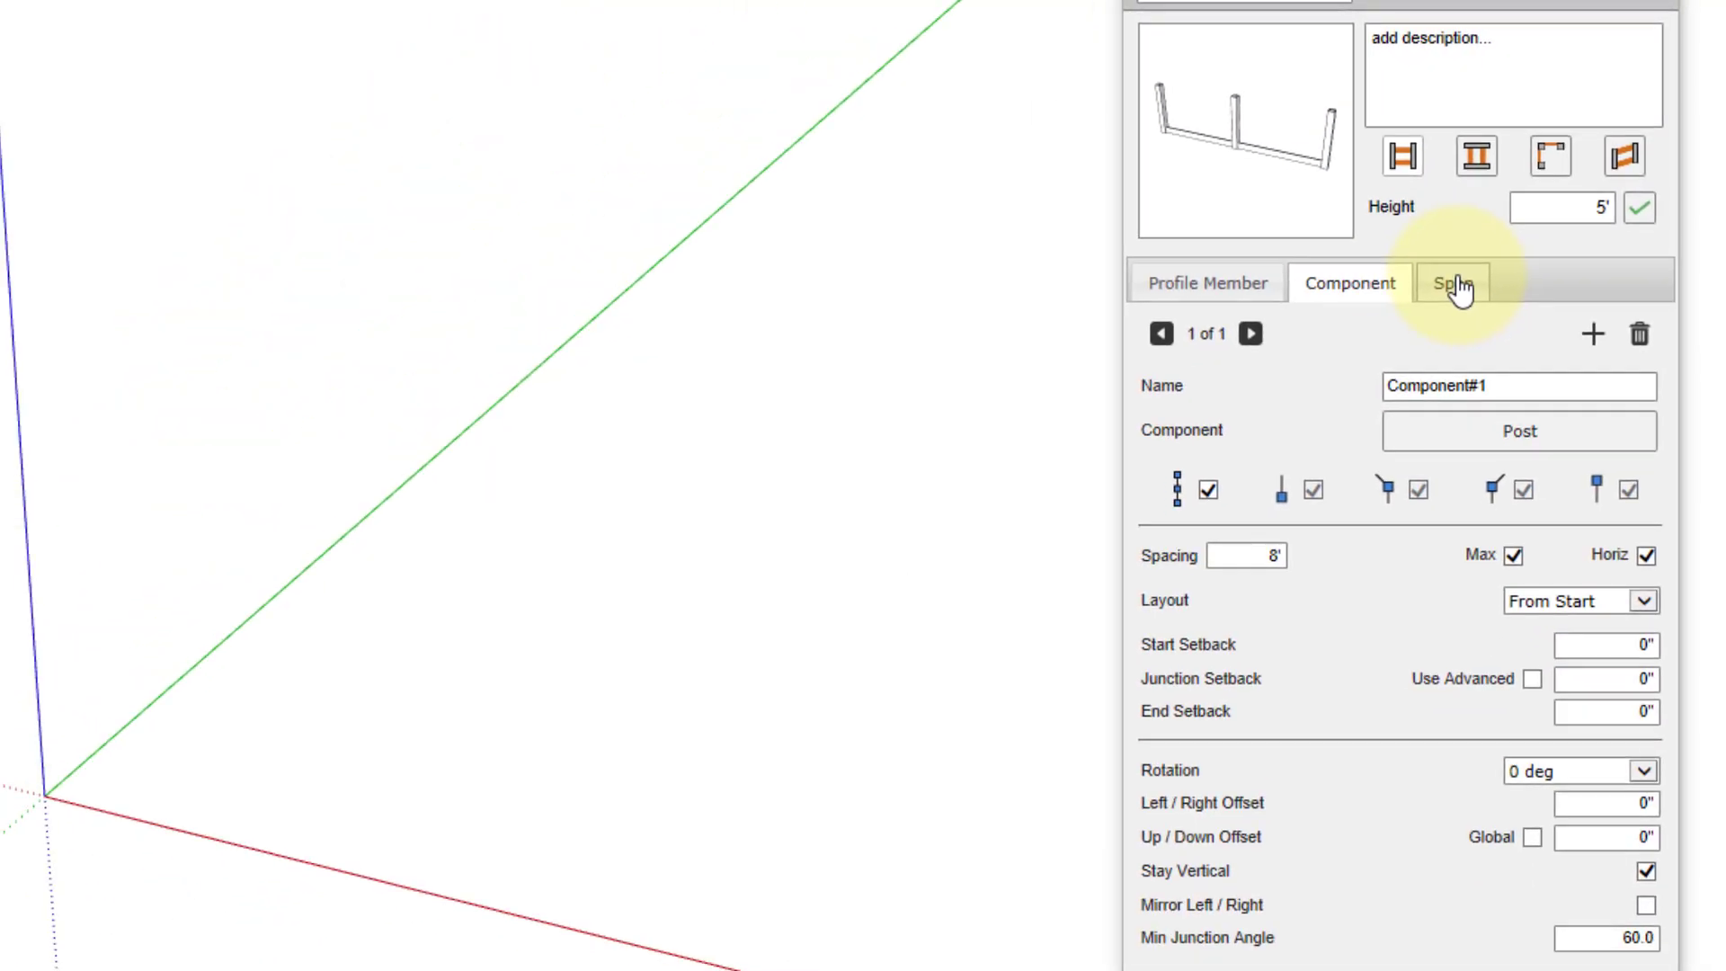
Set the plank span's up/down offset to 9" and rename the span Bottom Rail.
click(1456, 286)
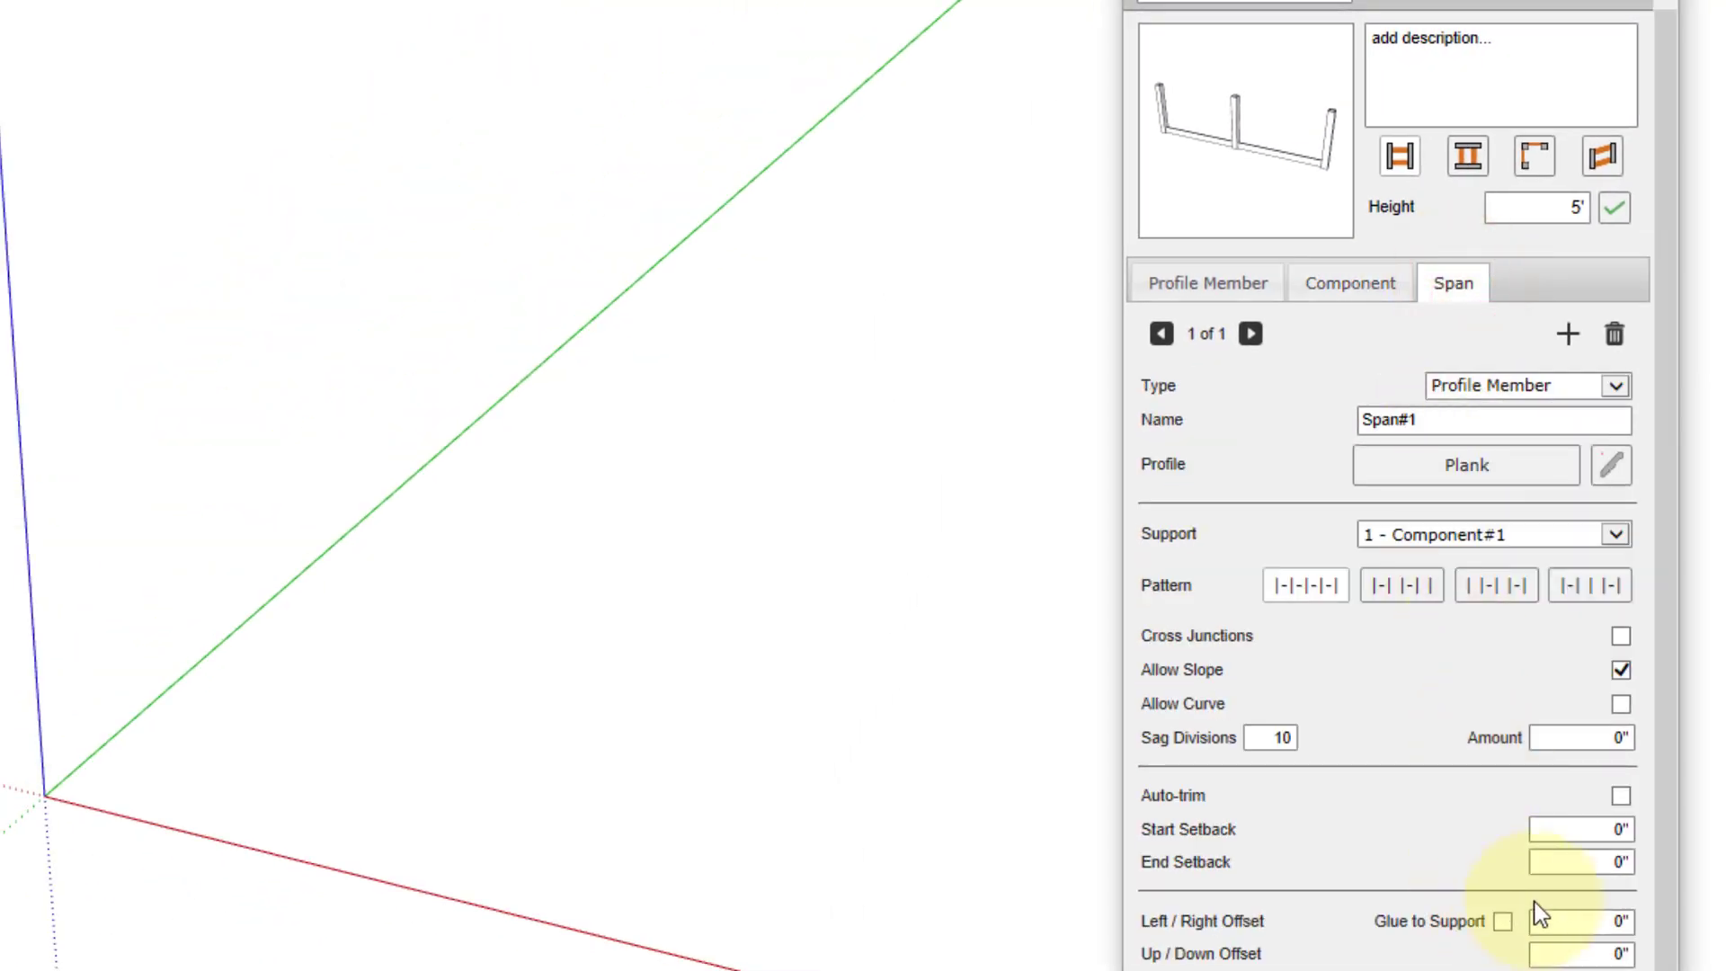
click(1601, 953)
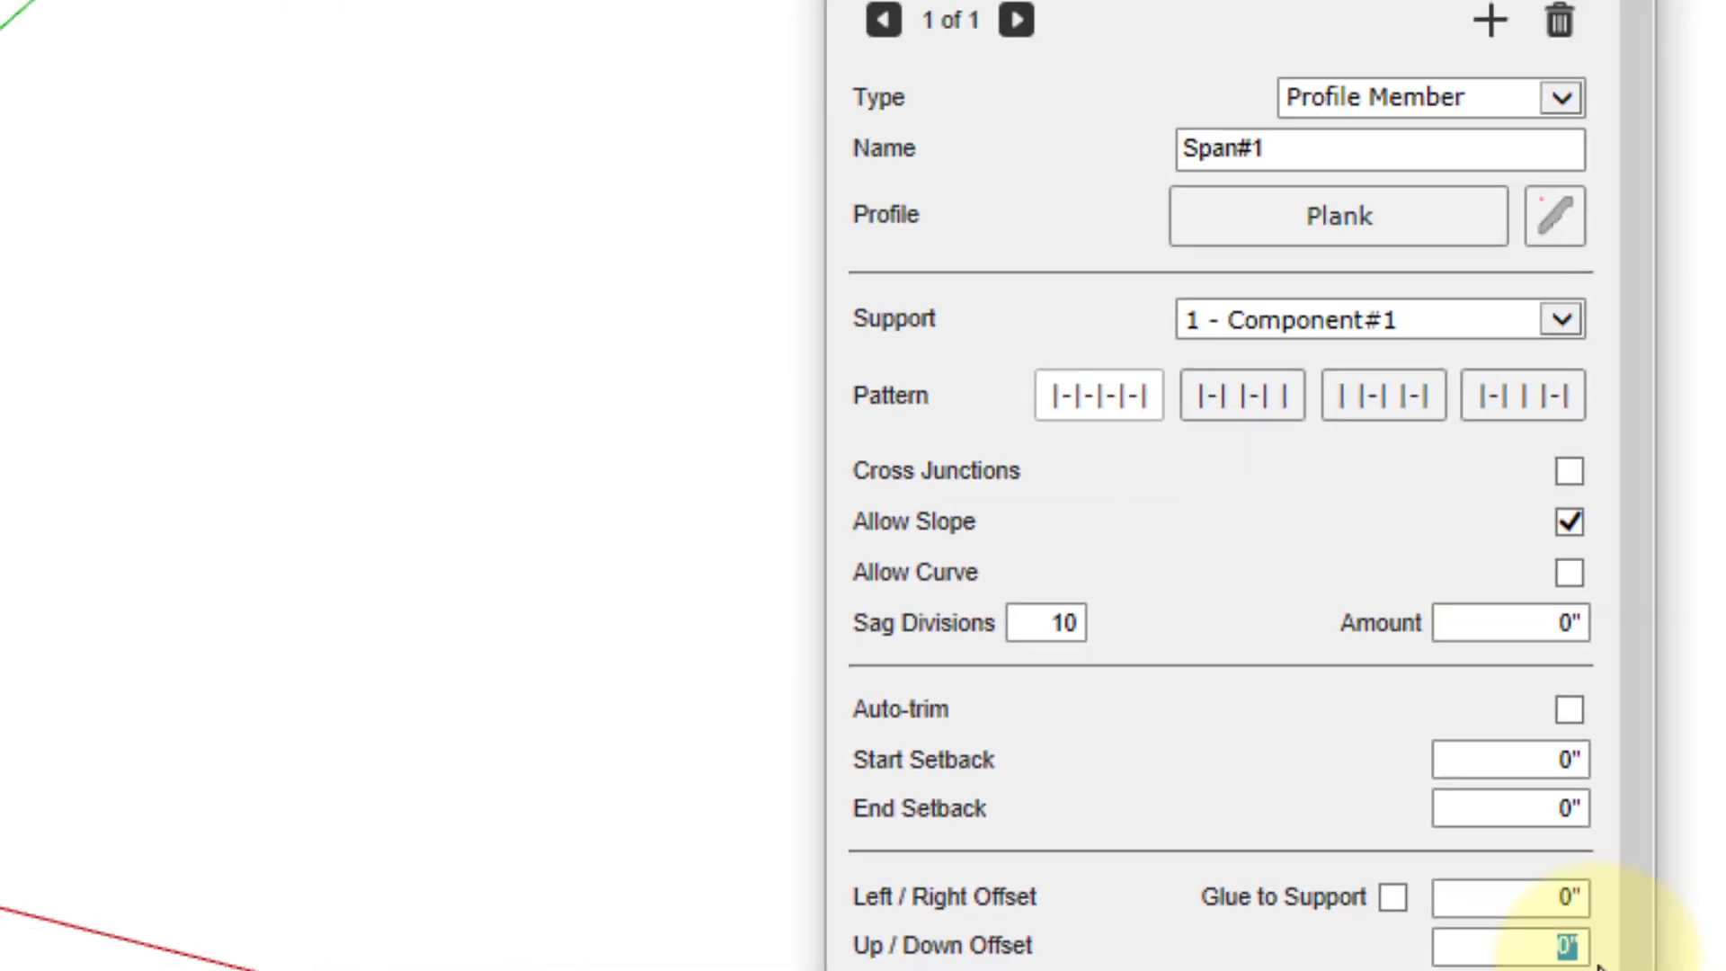
text(9)
key(Return)
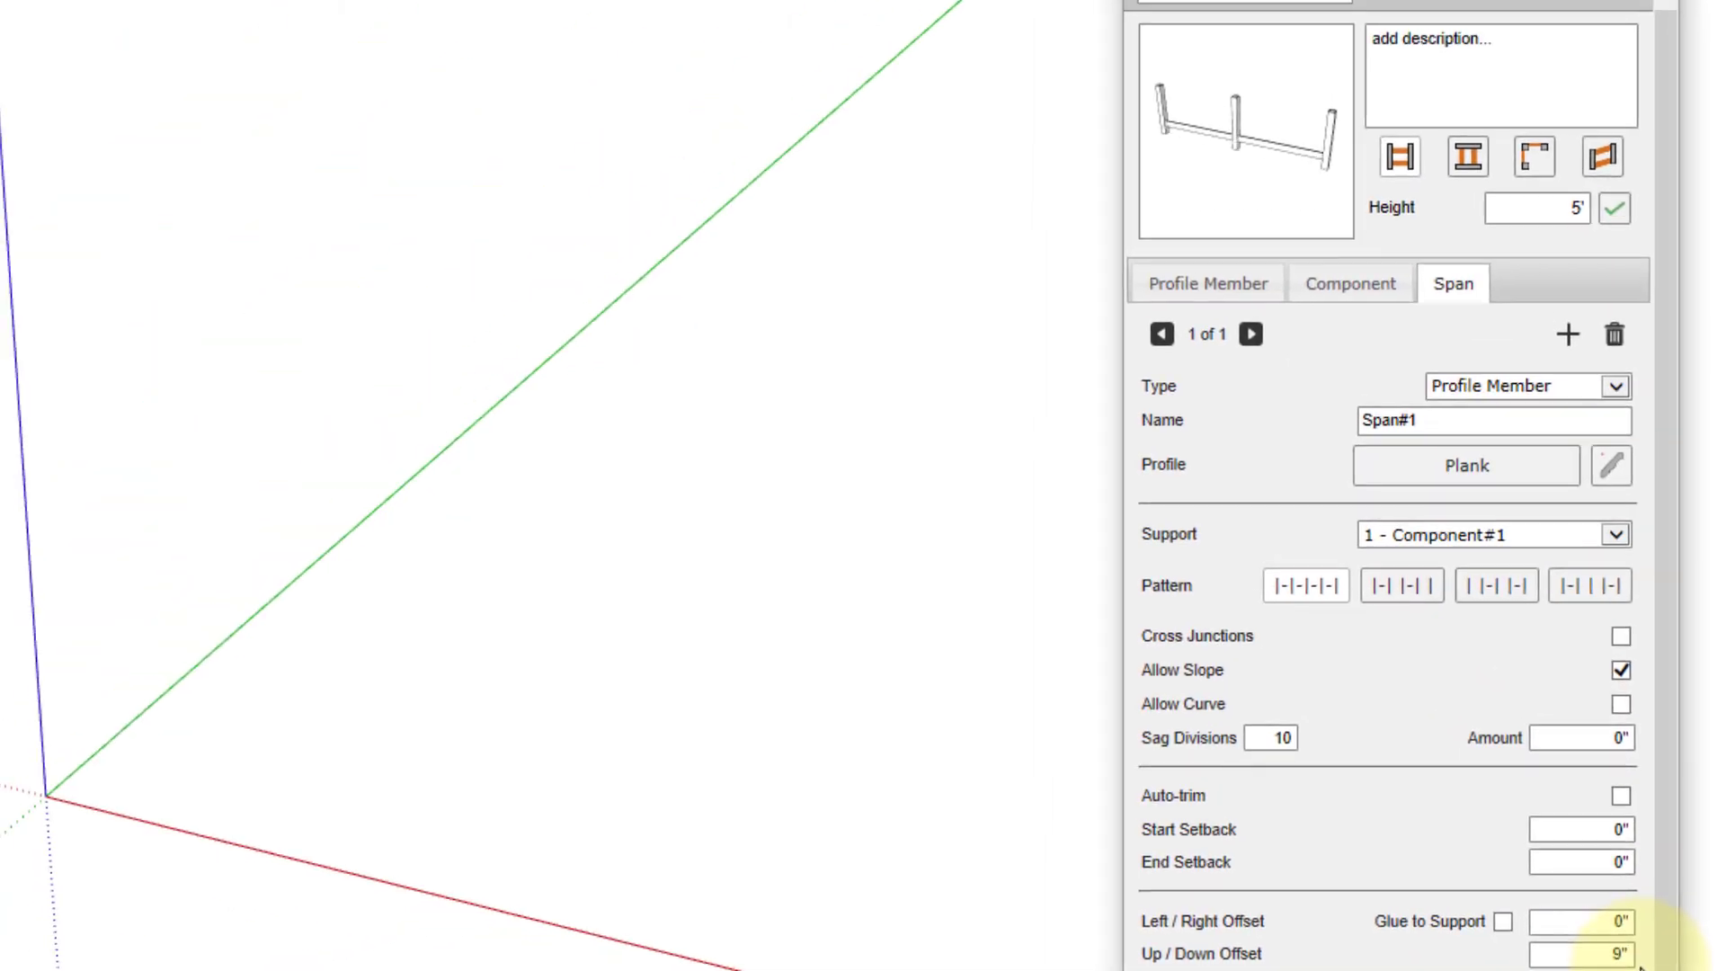
click(1479, 414)
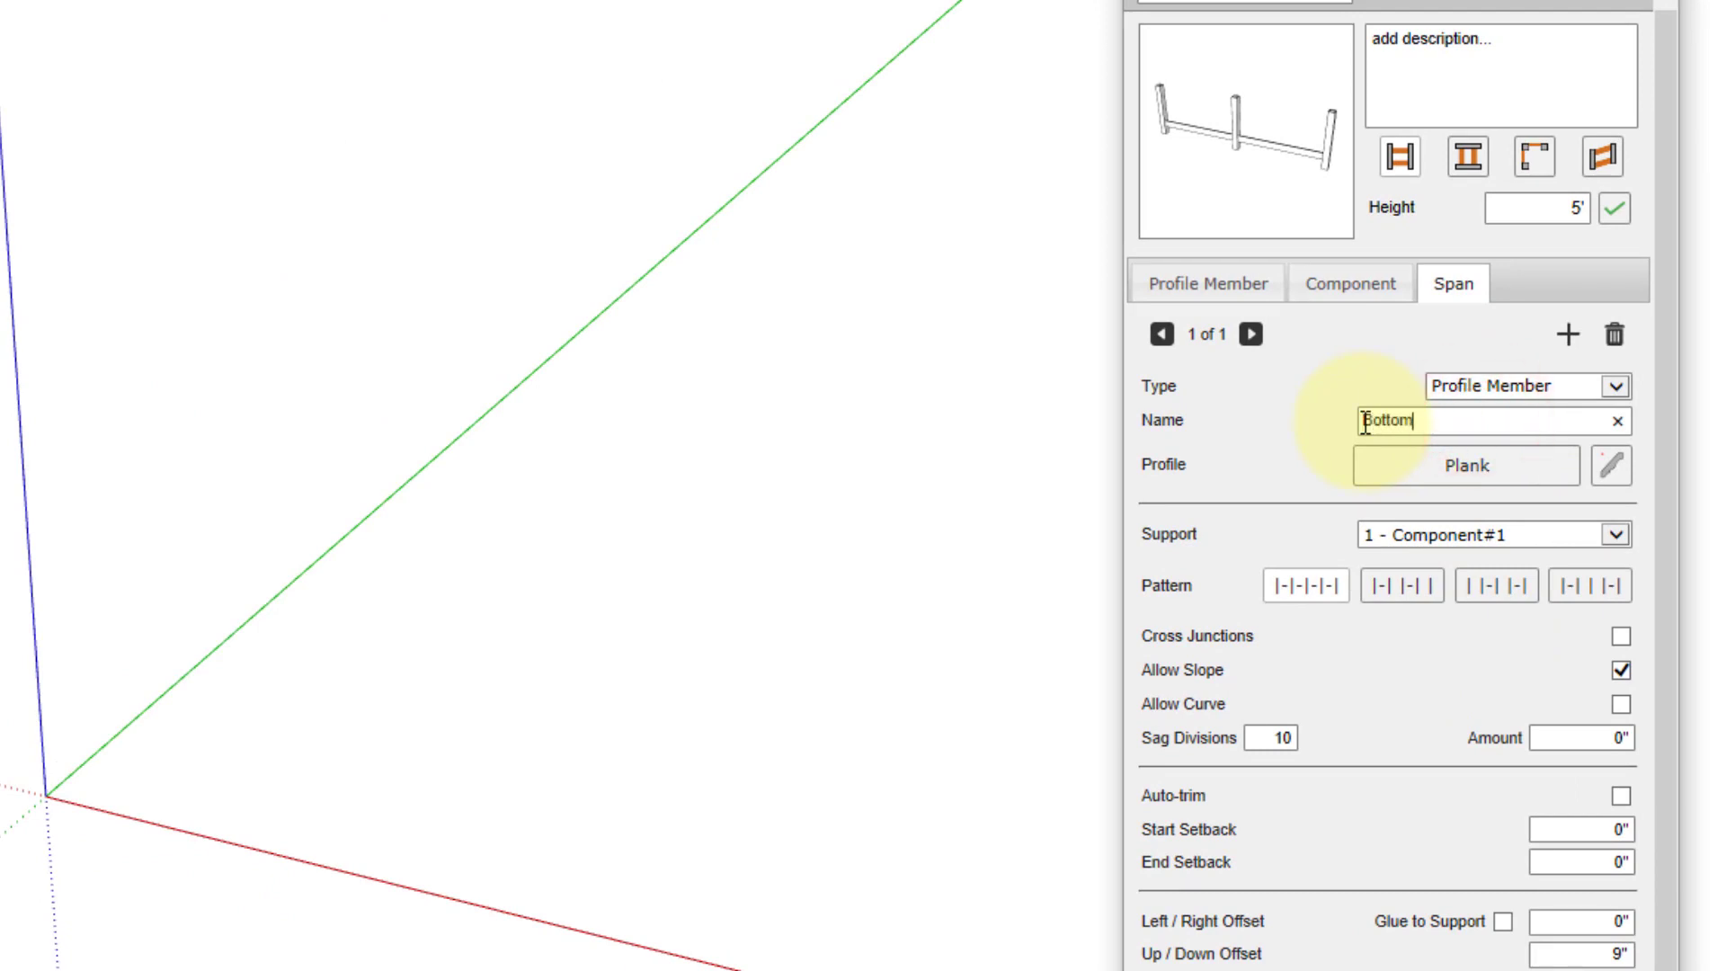
text(Bottom Rail)
key(Tab)
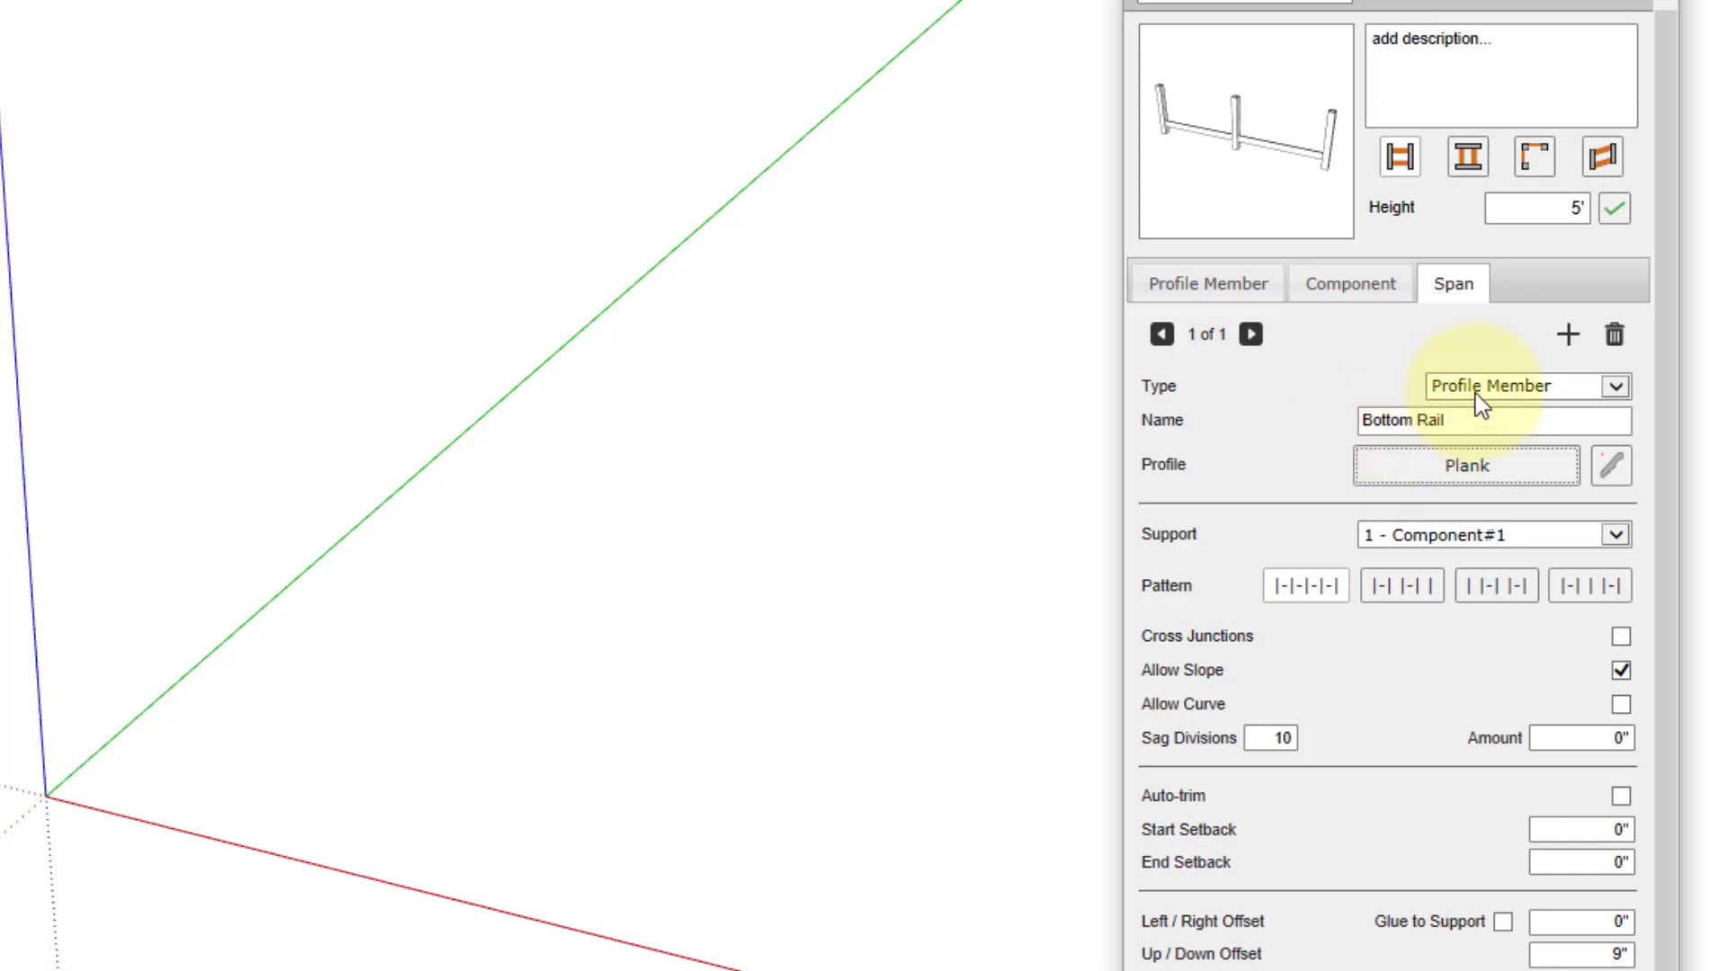
Add a second plank span with an up/down offset of 26.5".
click(1569, 334)
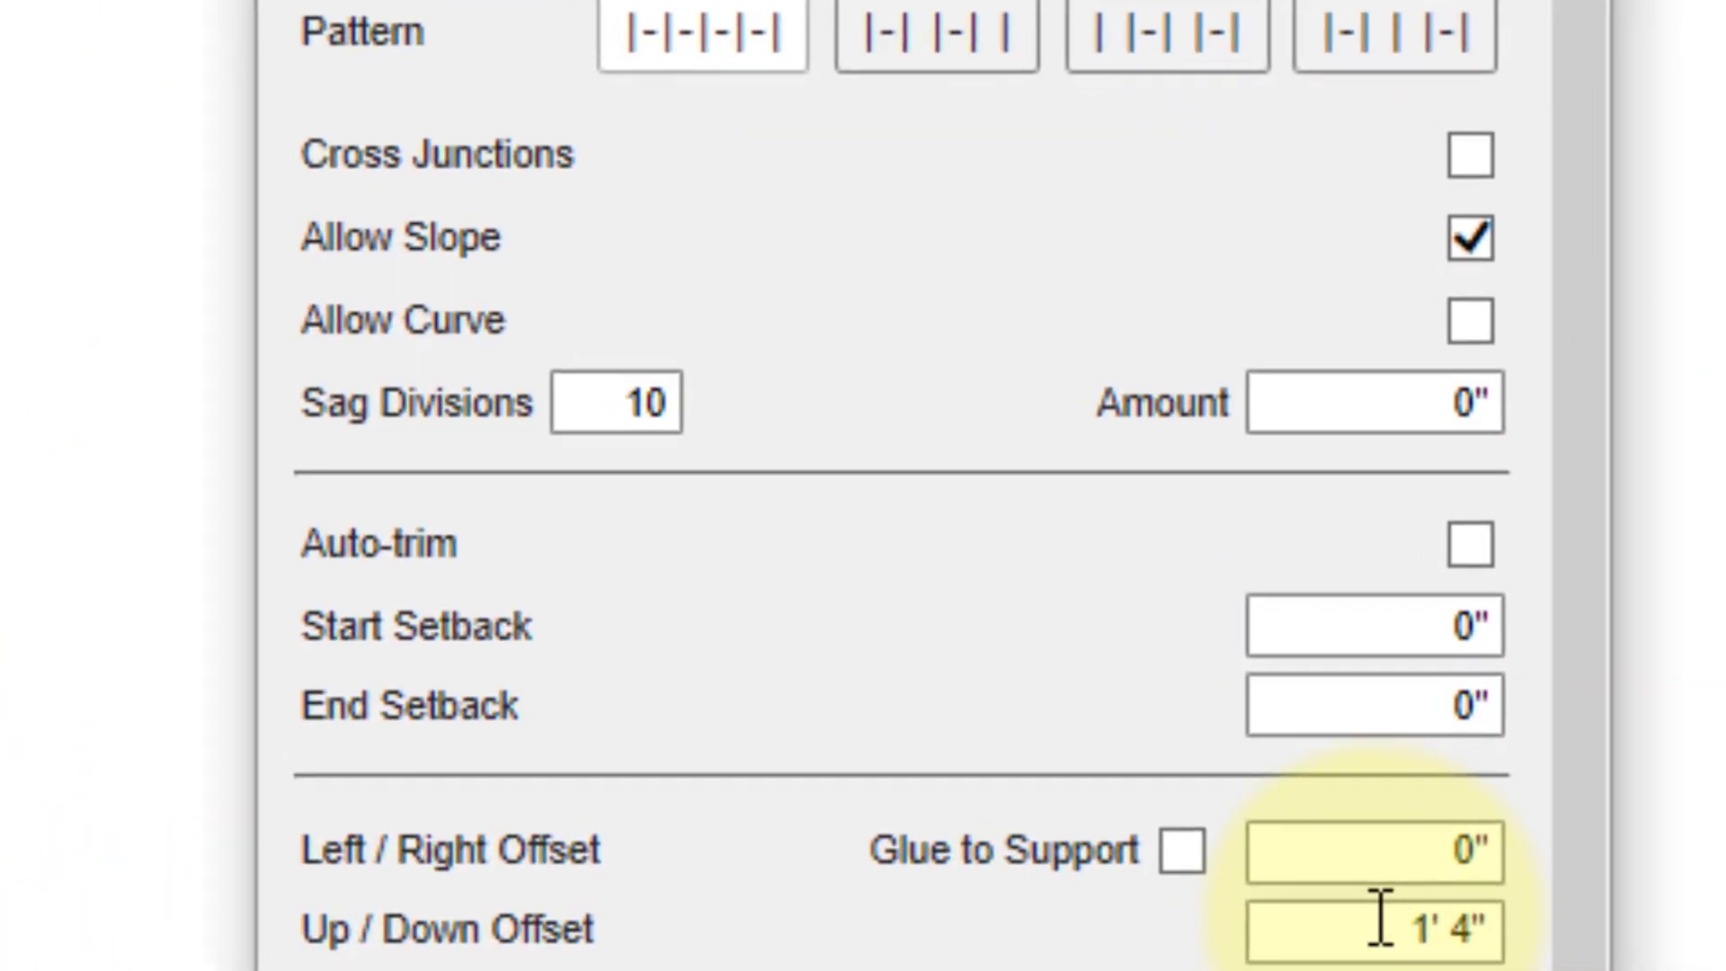
click(1581, 950)
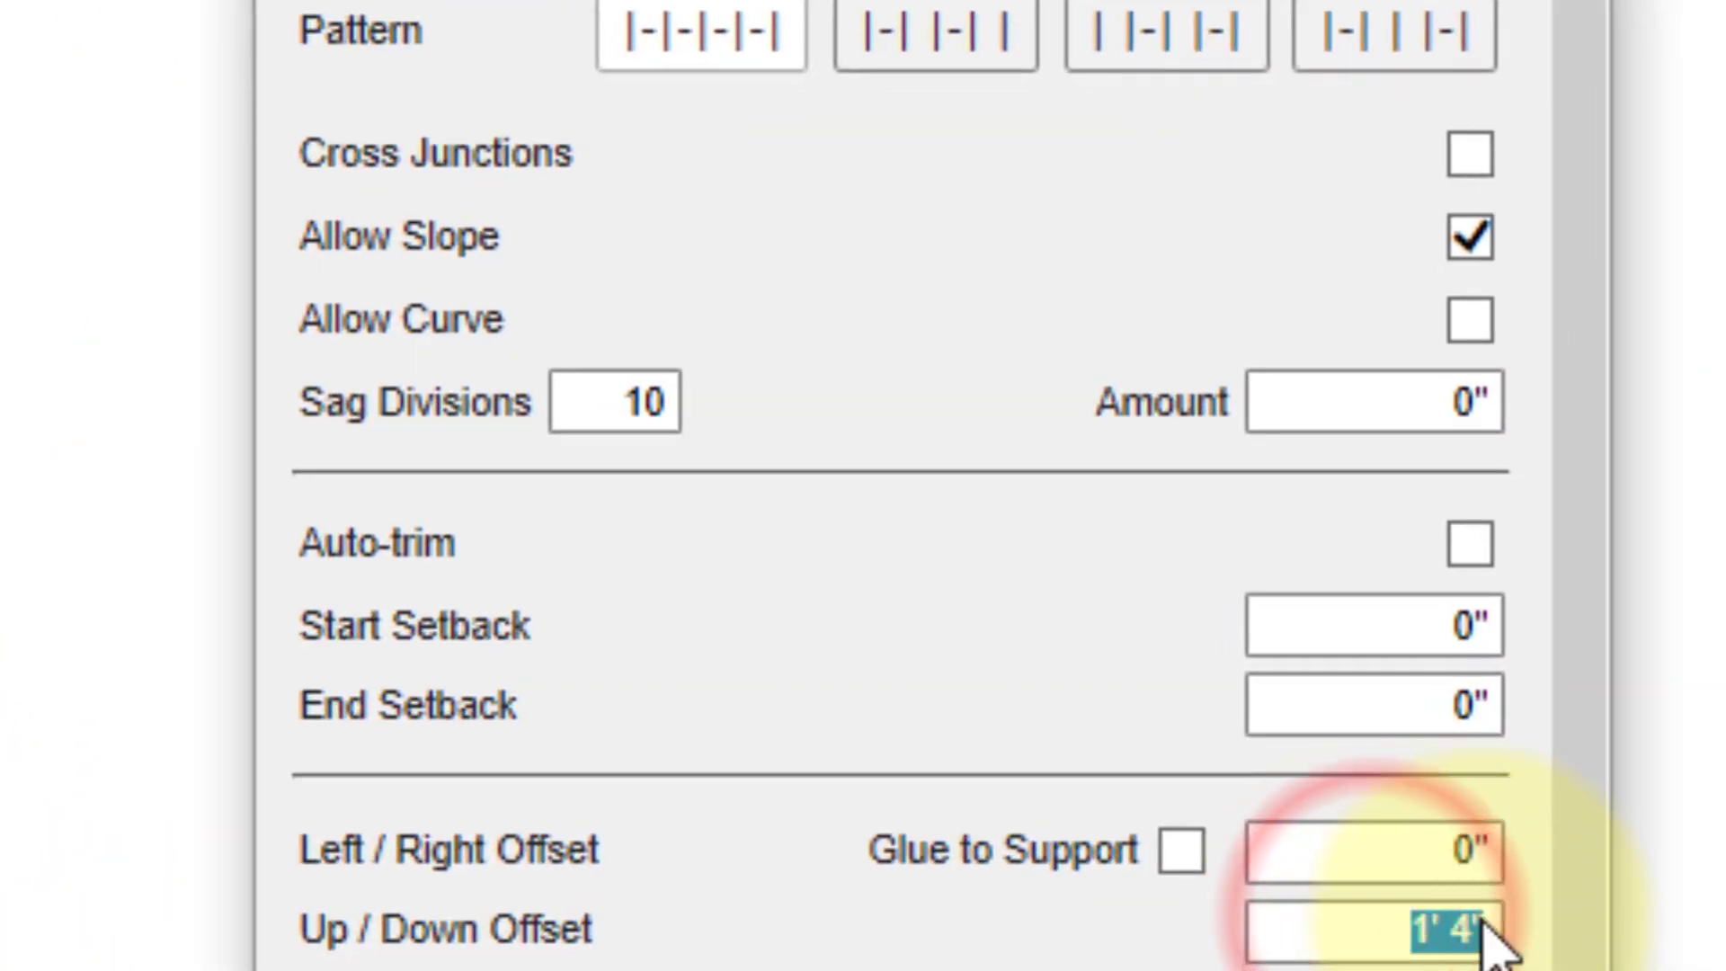
text(26.5)
key(Return)
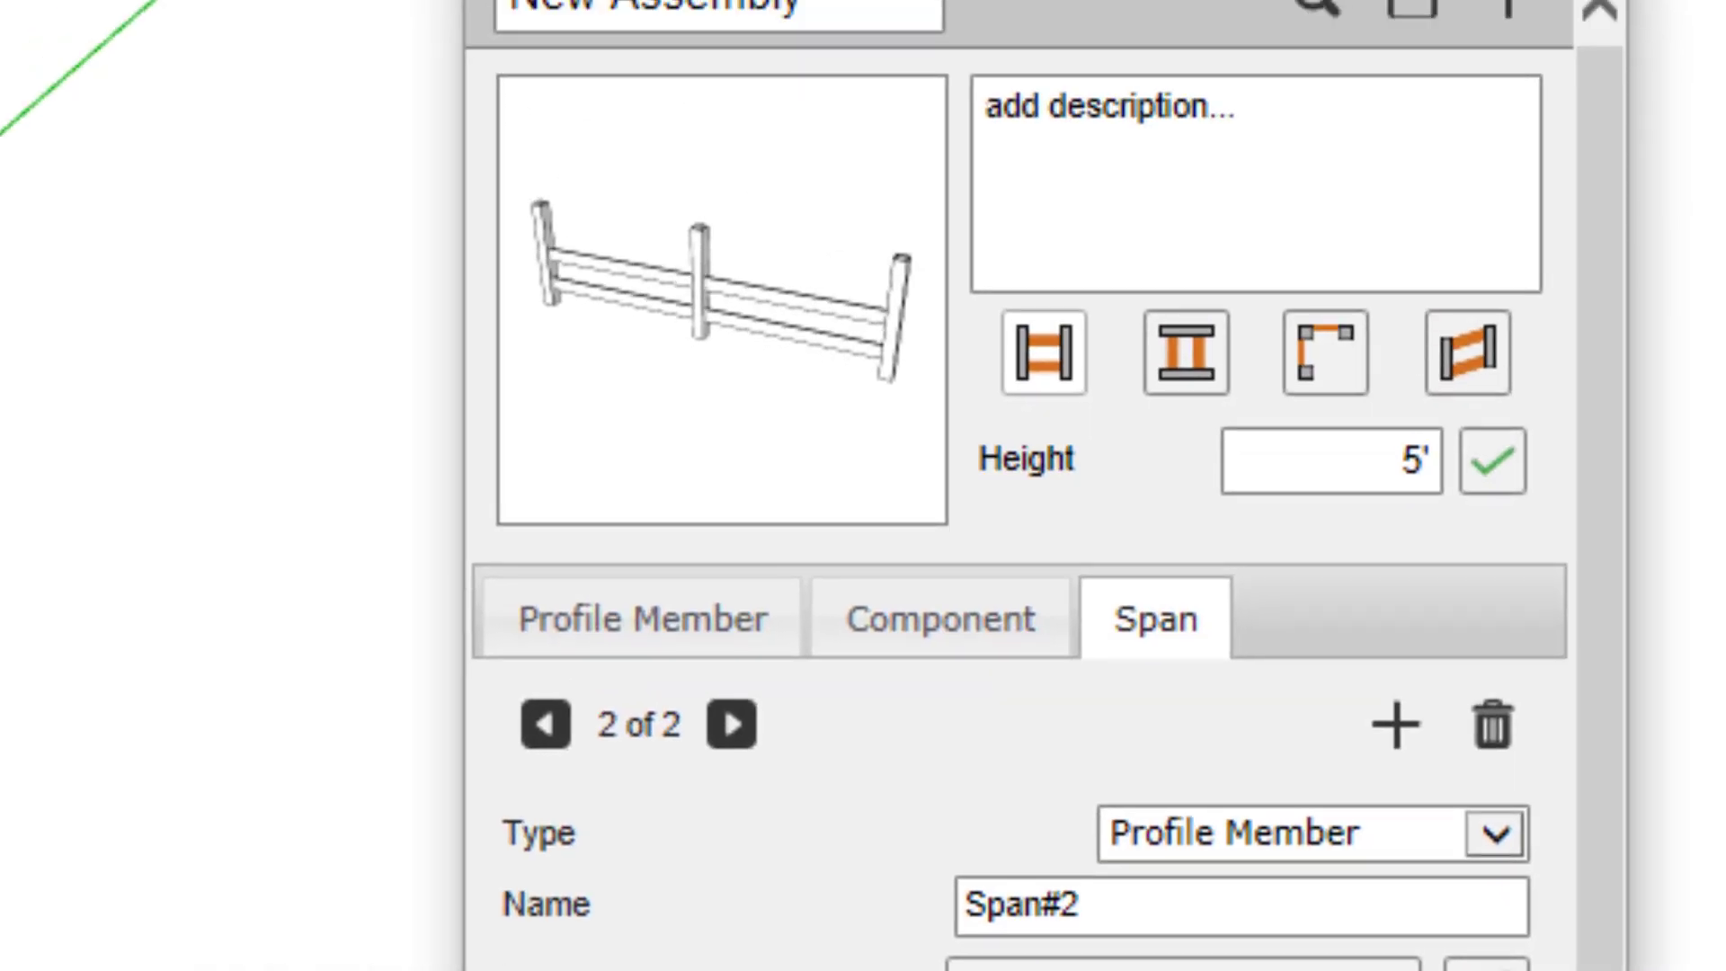
Add a third plank span with an up/down offset of 42".
click(1393, 726)
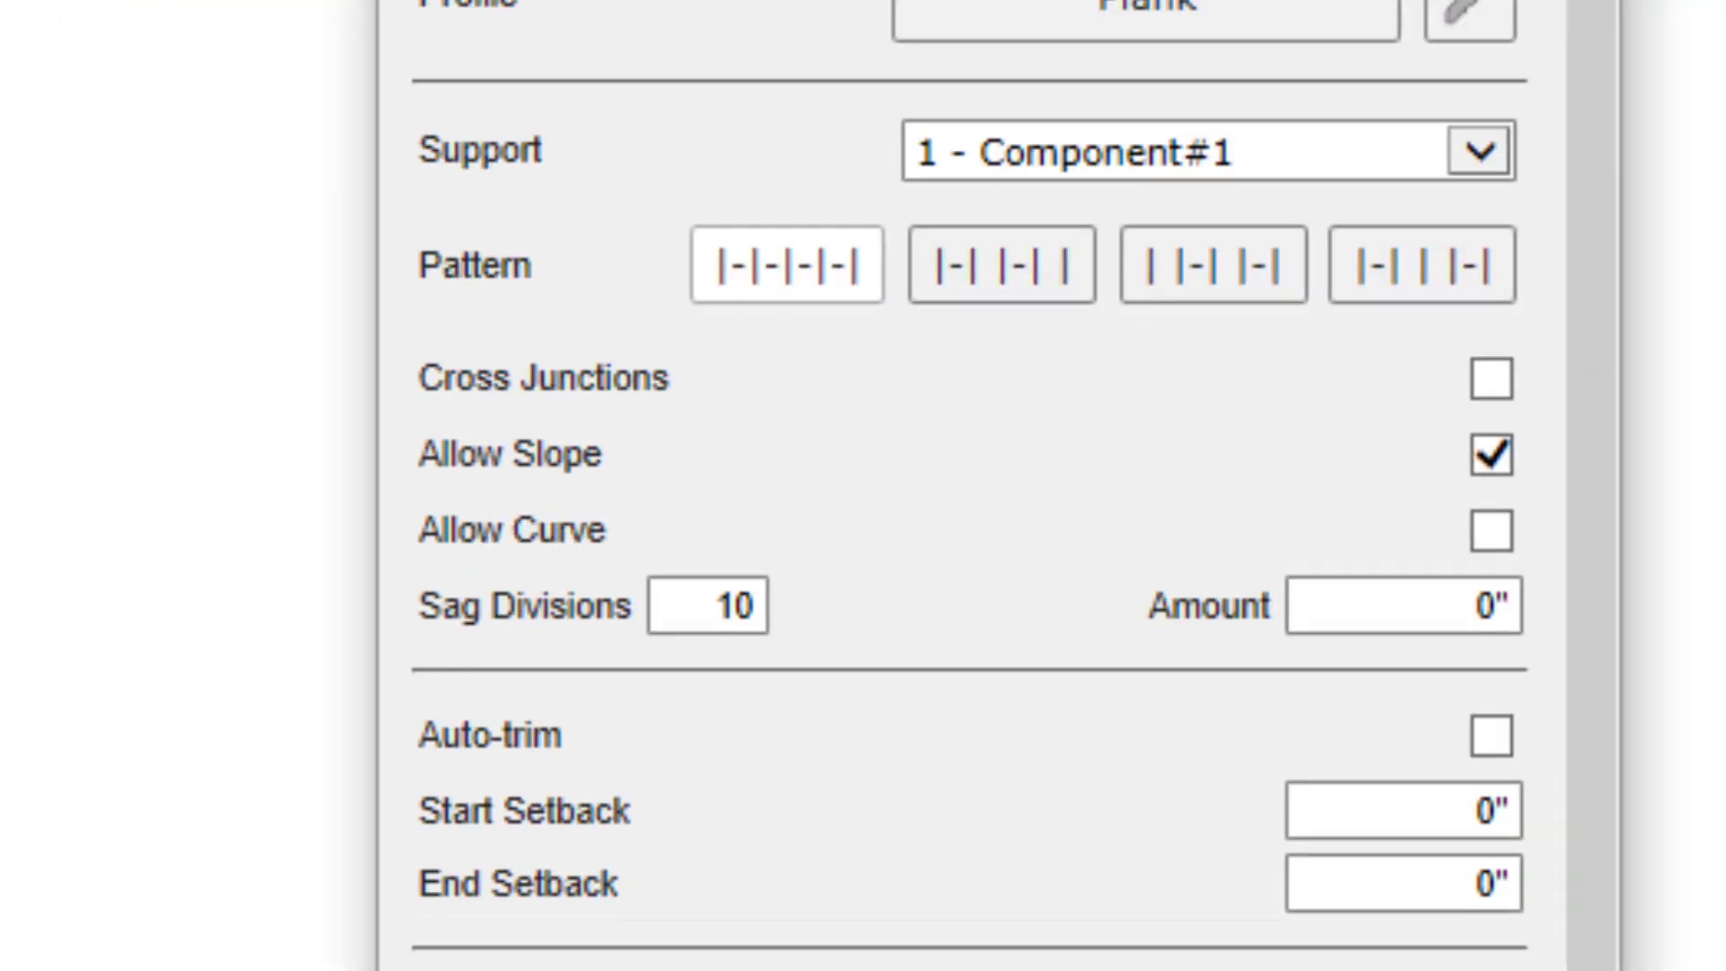
double_click(1359, 891)
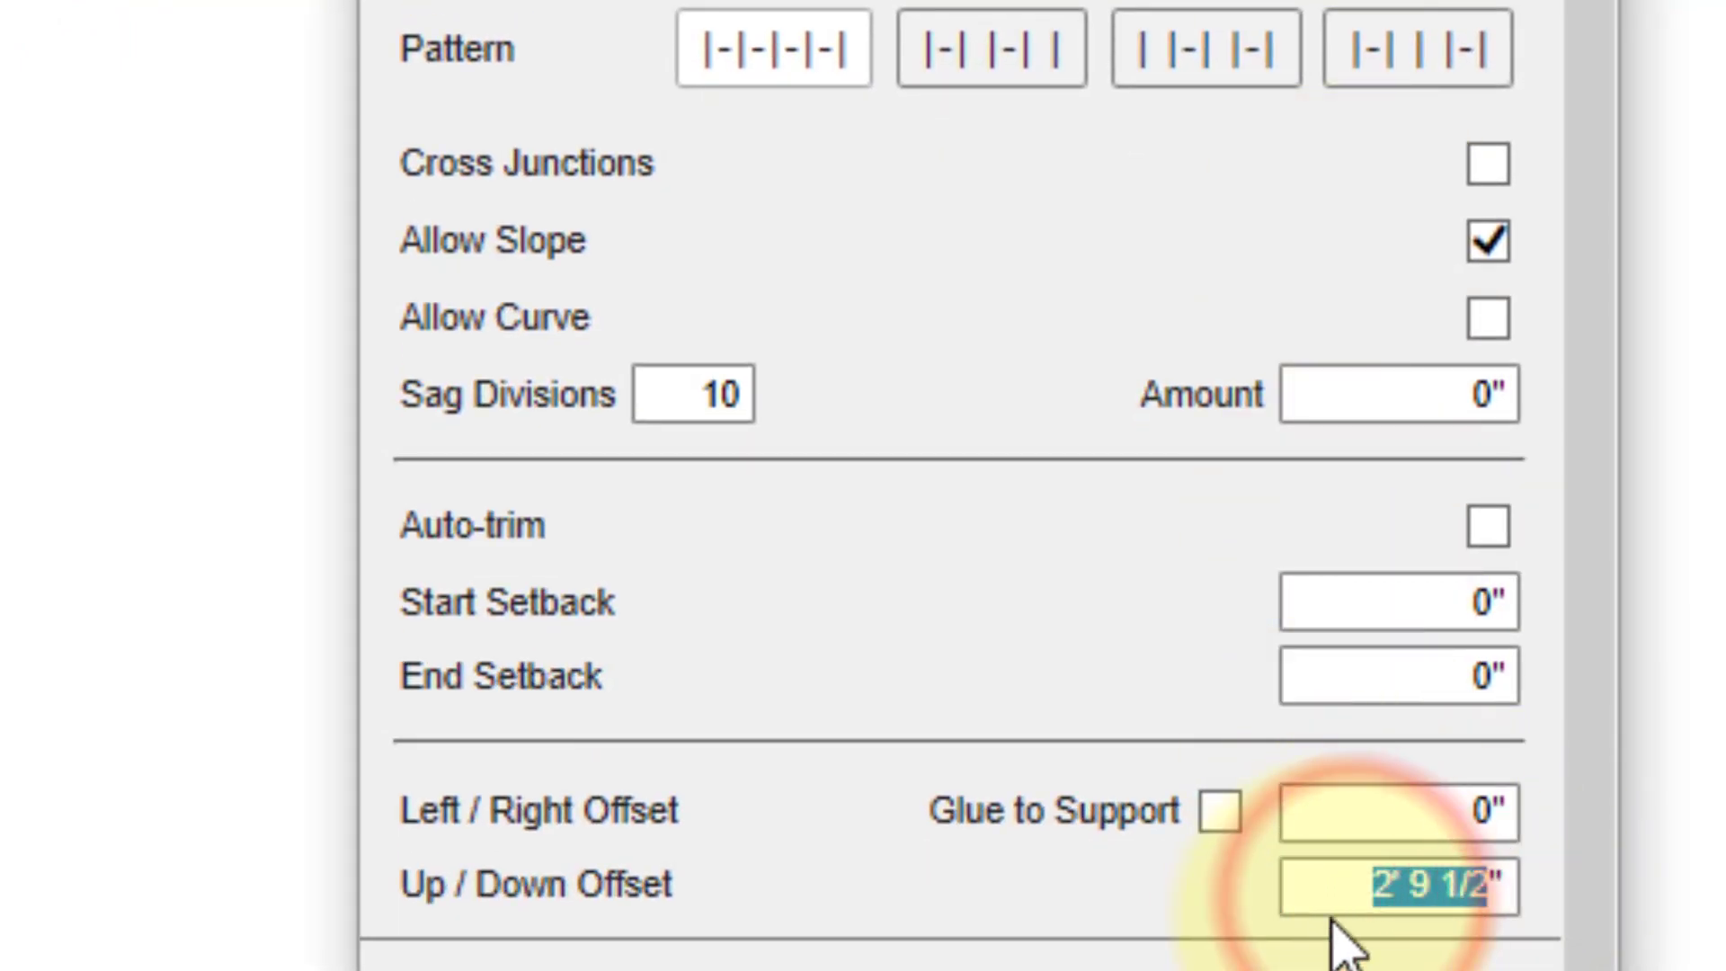
text(42)
key(Return)
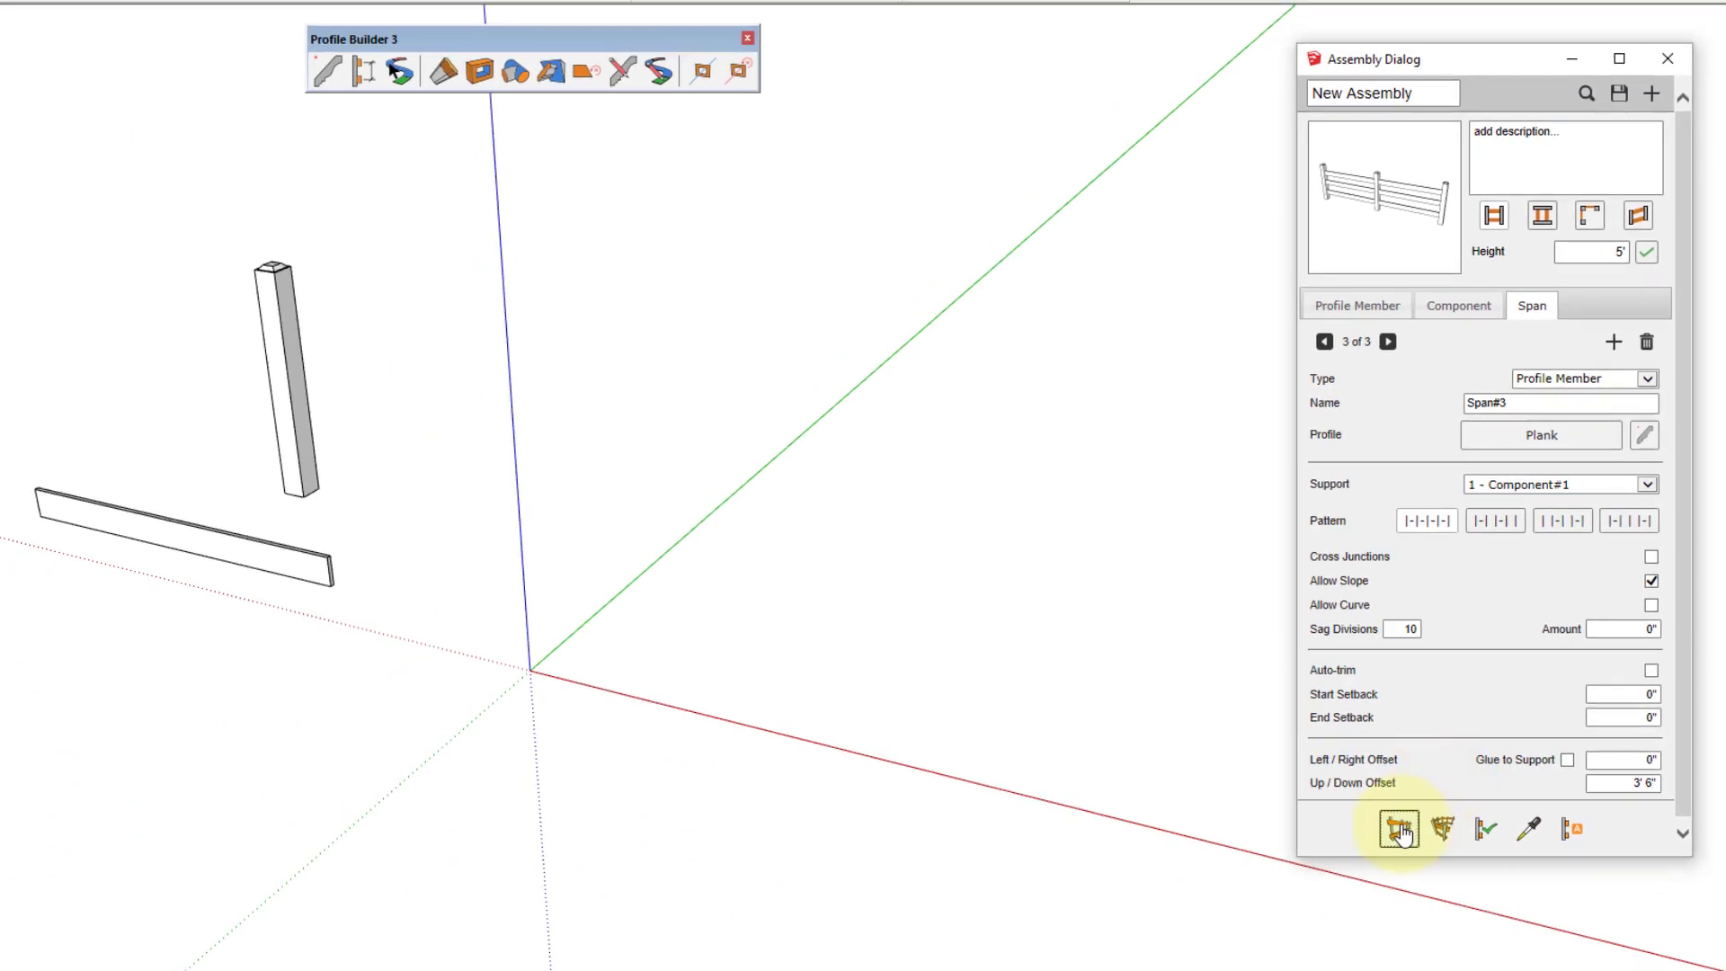
Build the fence assembly as a three-segment path with two corners, starting at the origin and running first along the red axis.
click(1399, 832)
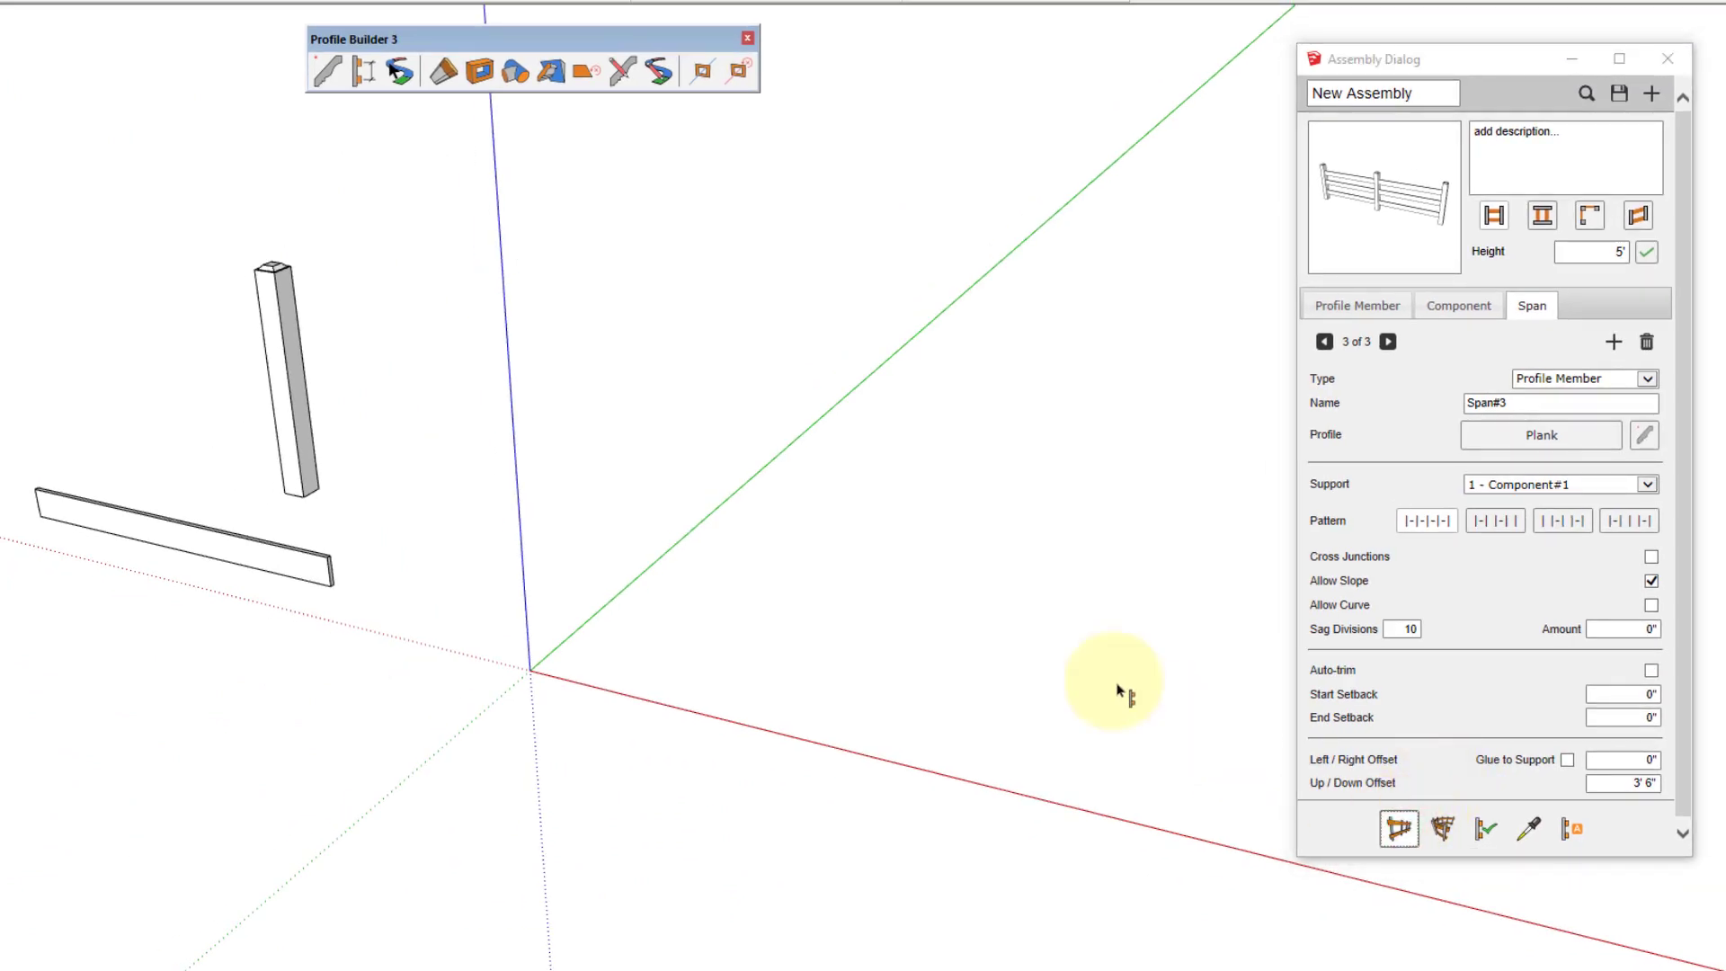
click(529, 671)
scroll(529, 670, down, 2)
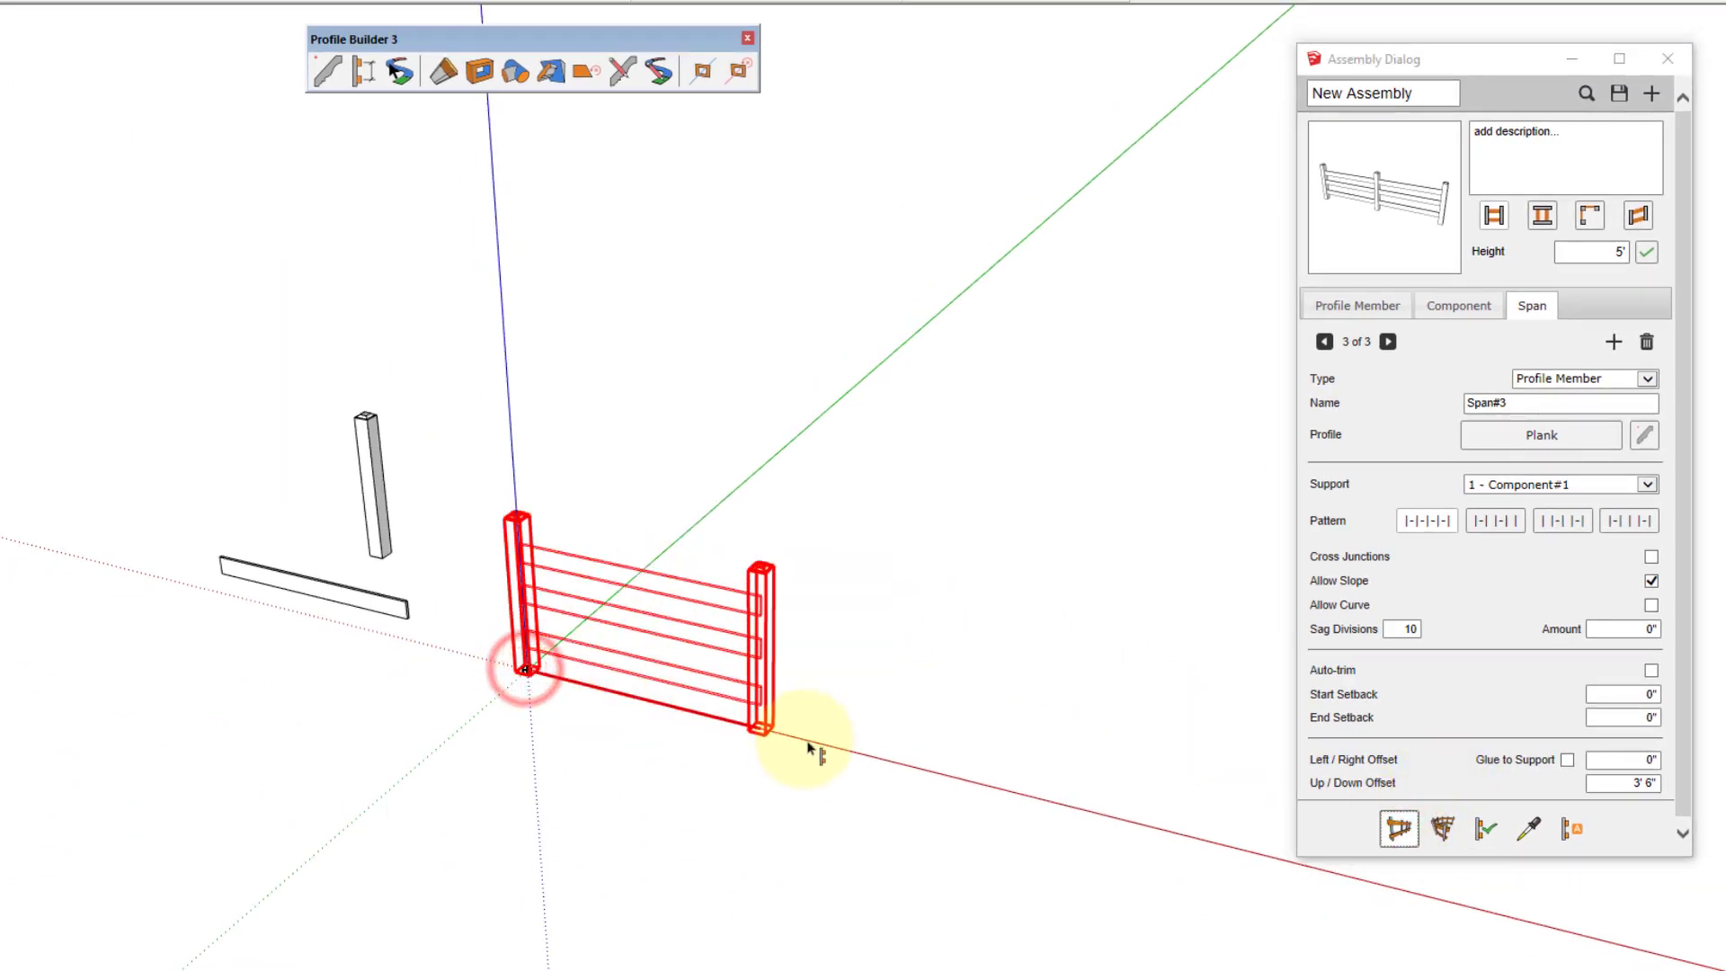
shift+middle_drag(564, 712, 301, 639)
scroll(300, 636, down, 2)
click(643, 694)
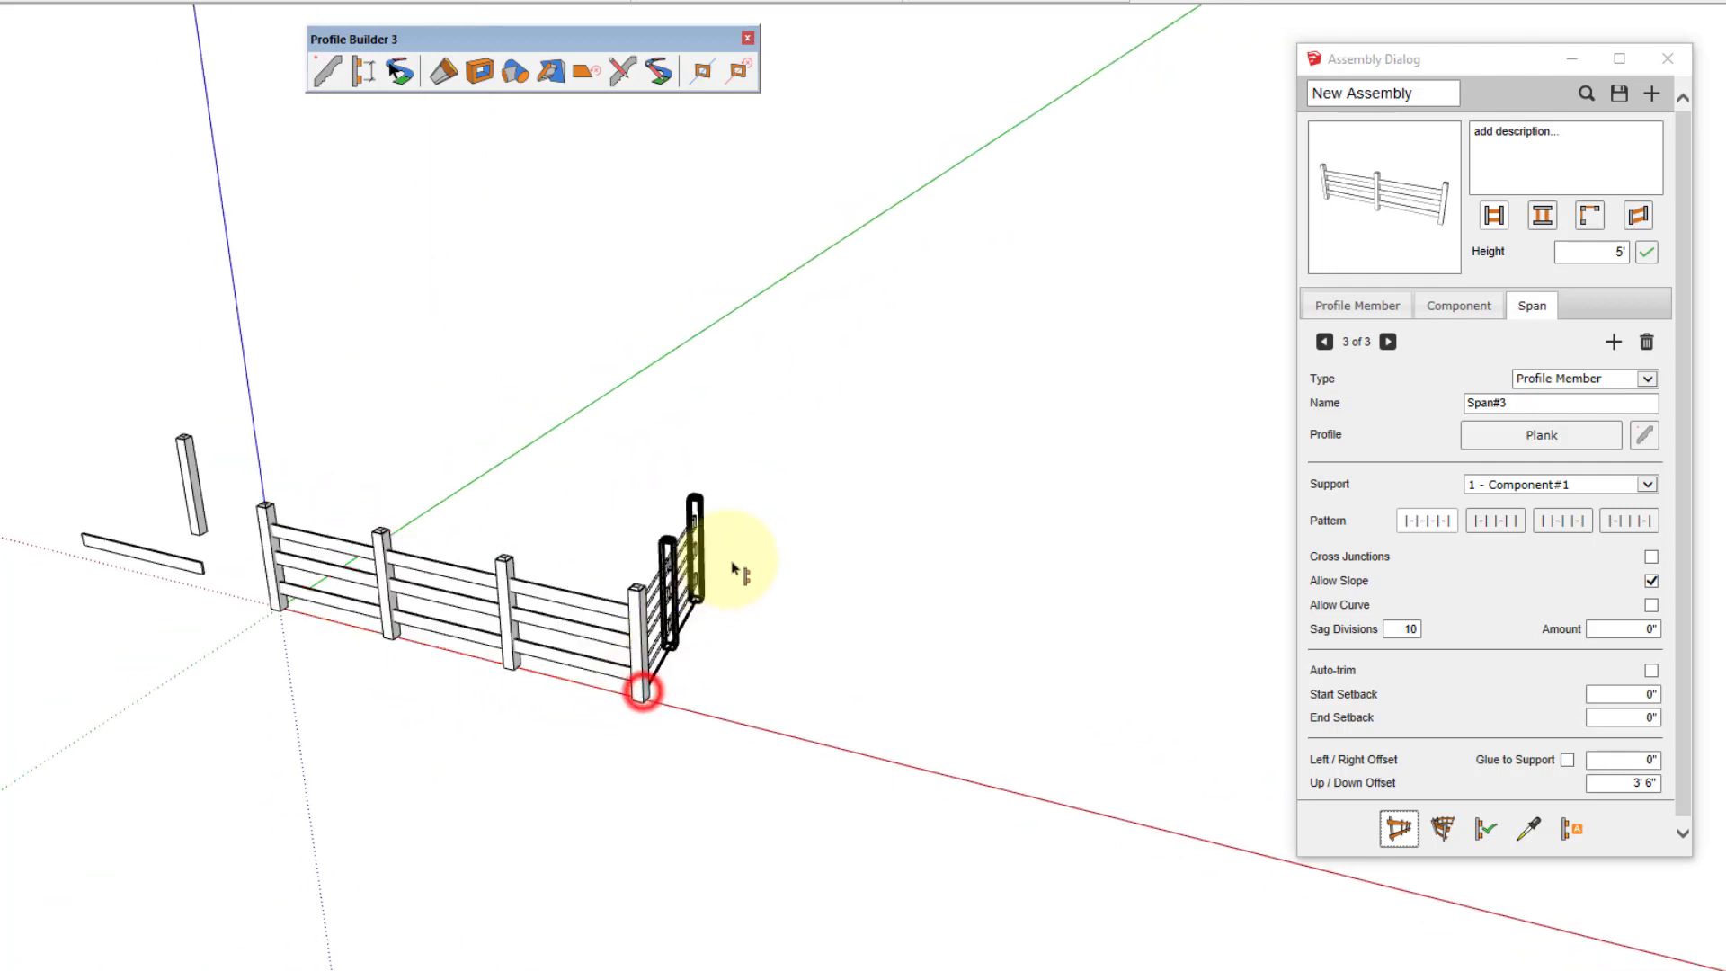
click(880, 451)
scroll(1119, 485, up, 1)
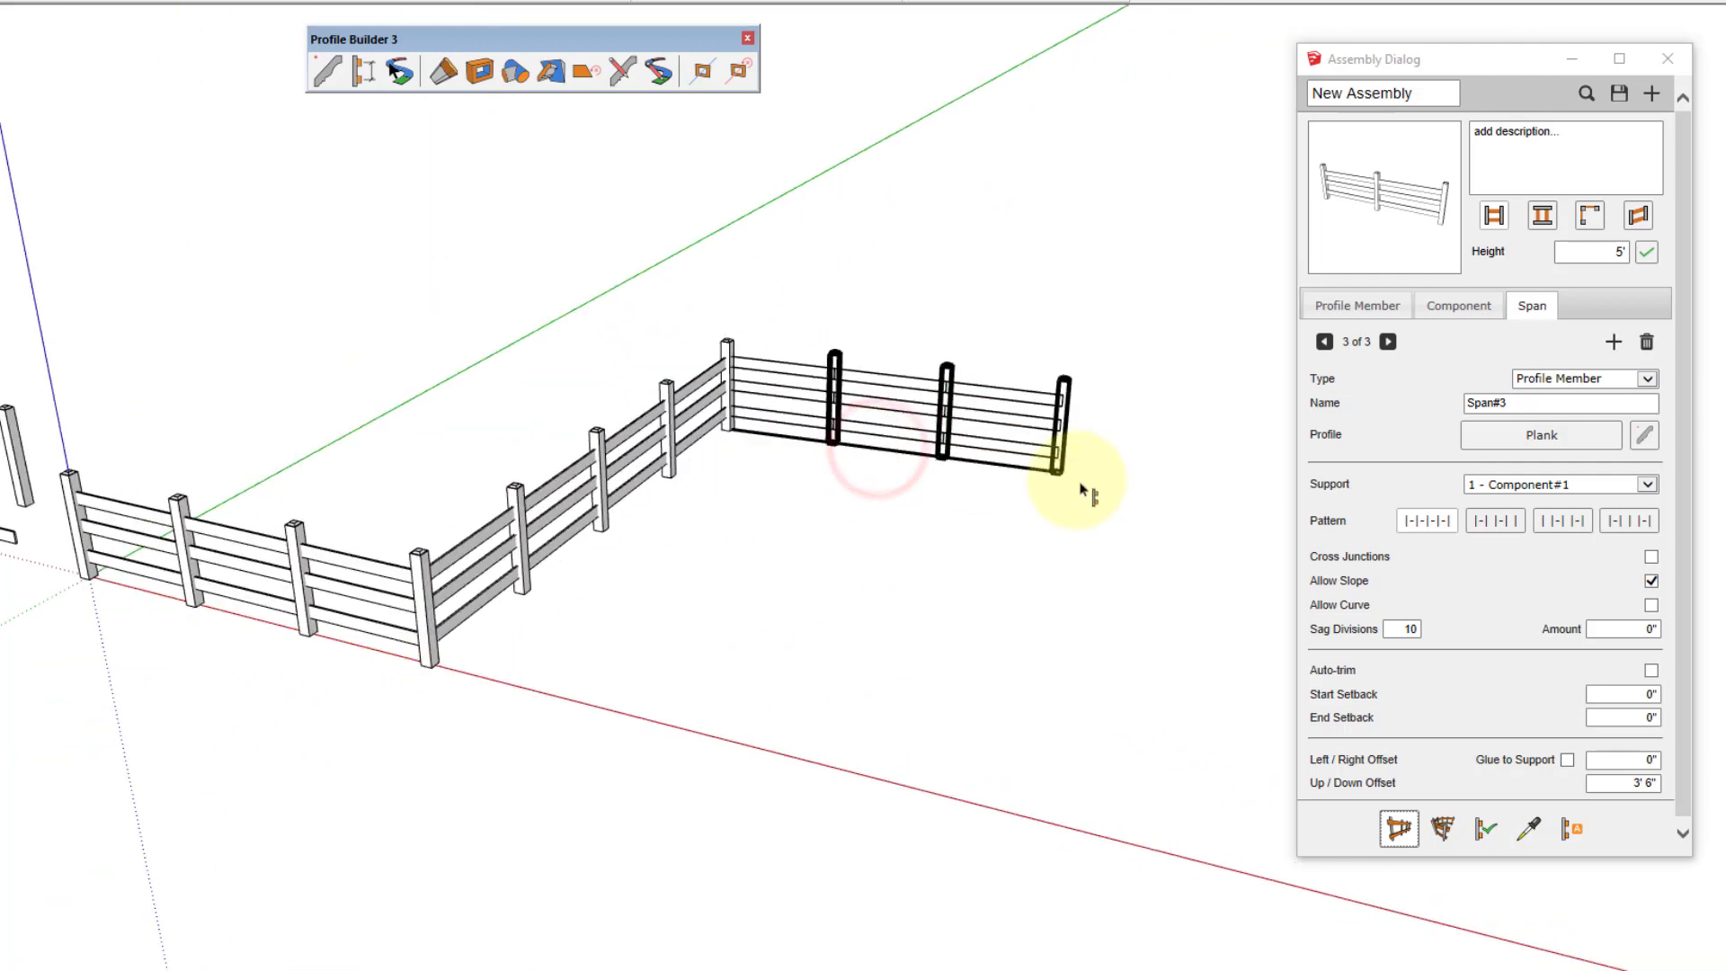
click(1092, 490)
Examine in X-ray view how the planks of neighbouring spans meet inside an intermediate post.
scroll(418, 621, up, 5)
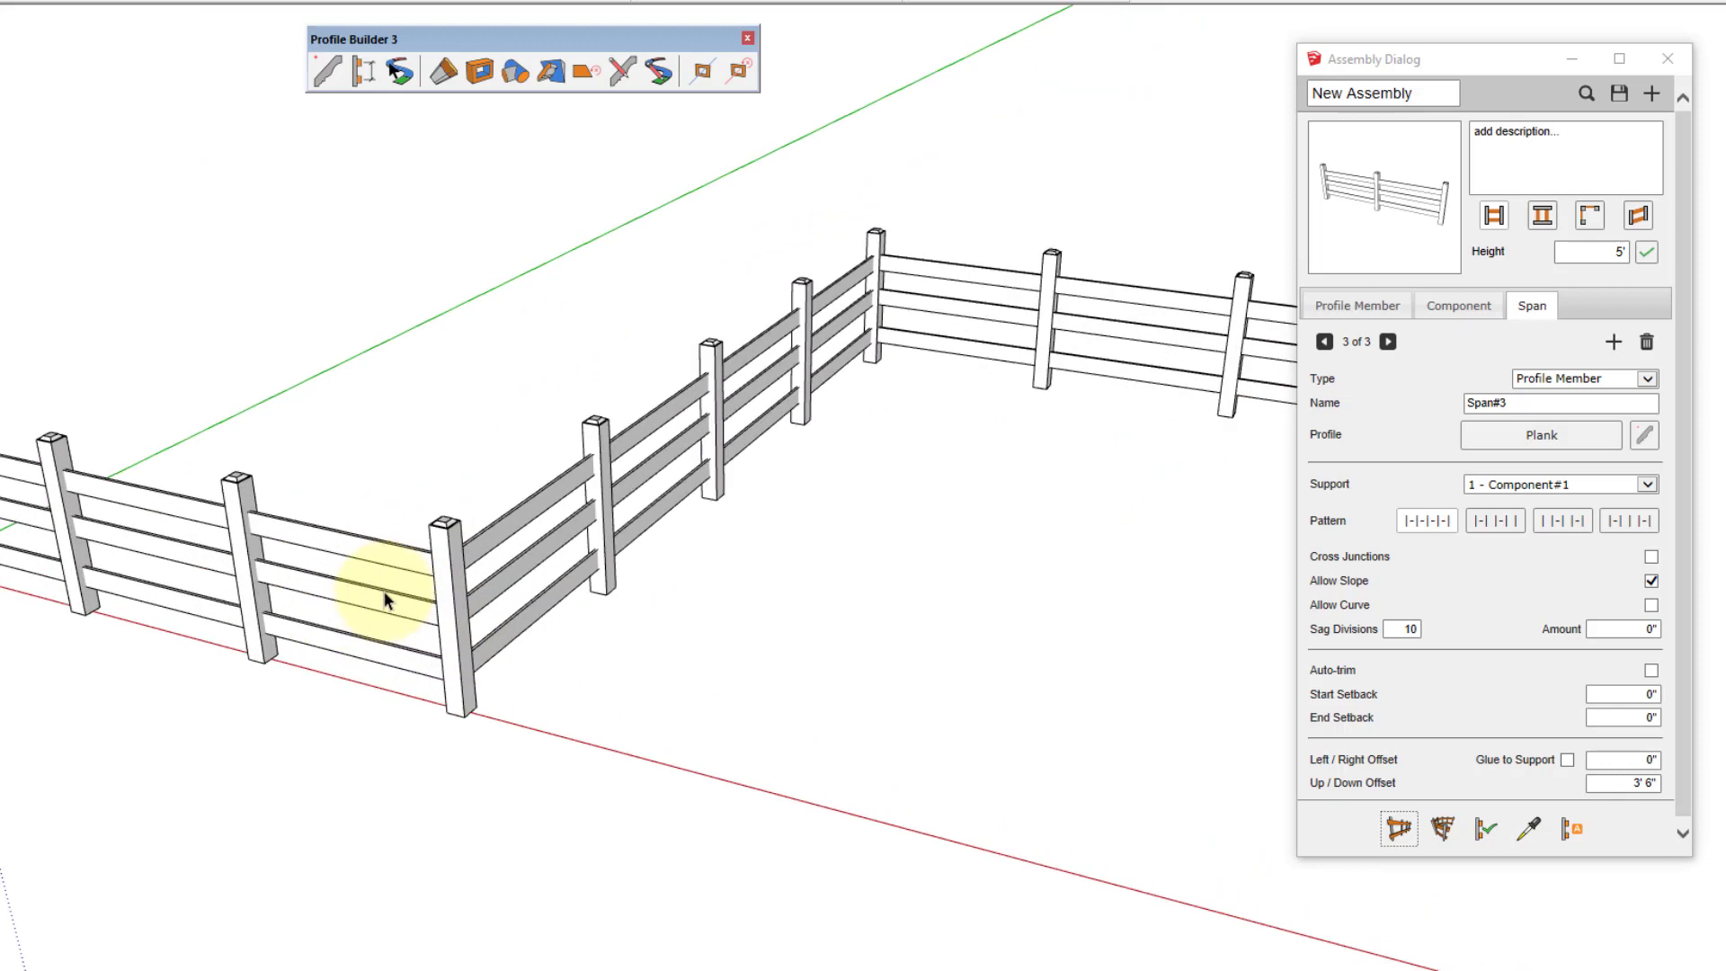
middle_drag(531, 522, 909, 431)
key(x)
shift+middle_drag(359, 431, 969, 461)
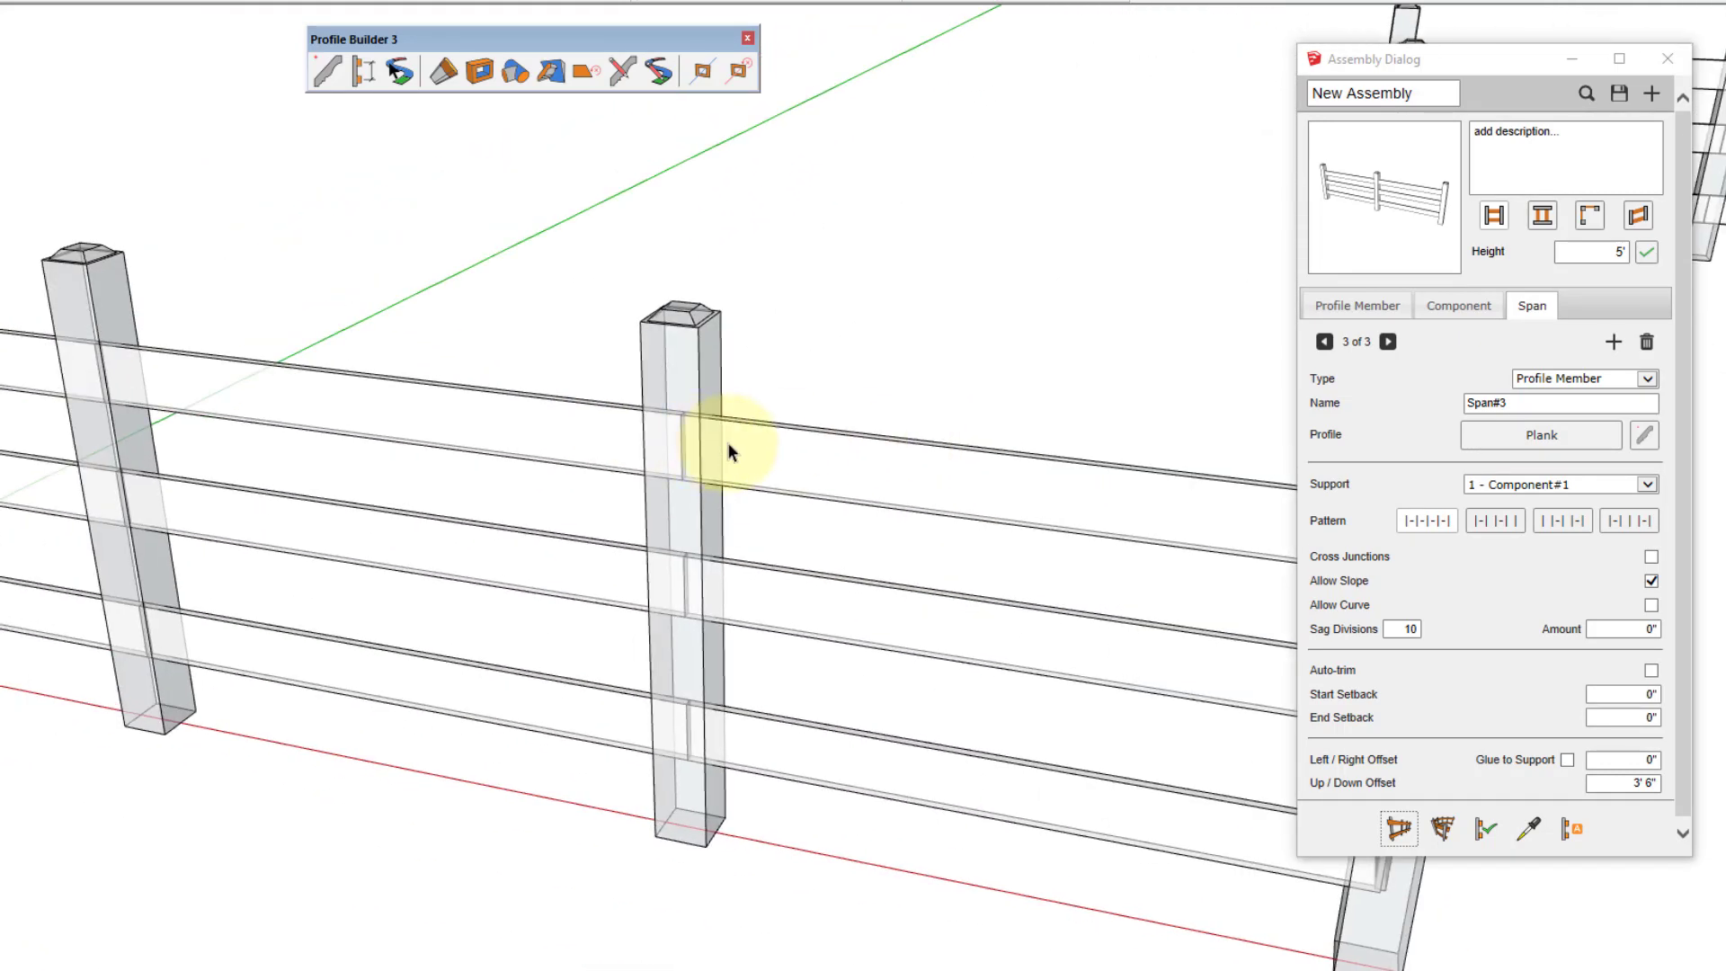
scroll(674, 452, up, 7)
middle_drag(674, 452, 708, 412)
scroll(709, 411, down, 5)
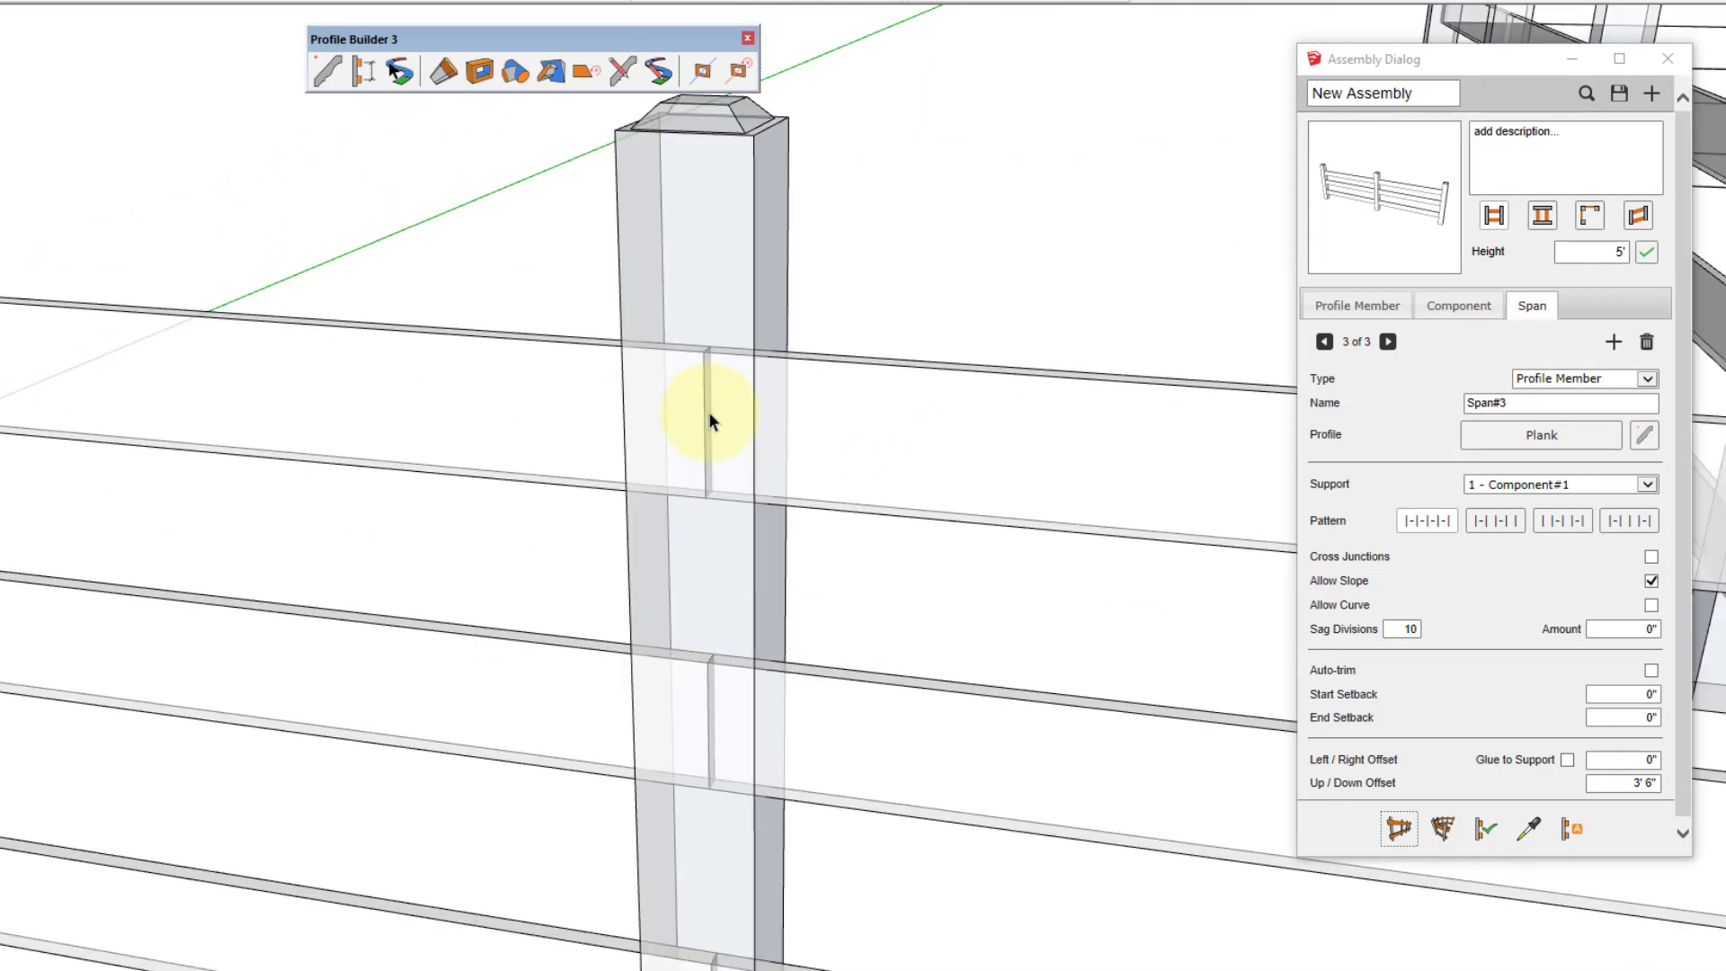
shift+middle_drag(698, 489, 691, 338)
middle_drag(668, 490, 672, 536)
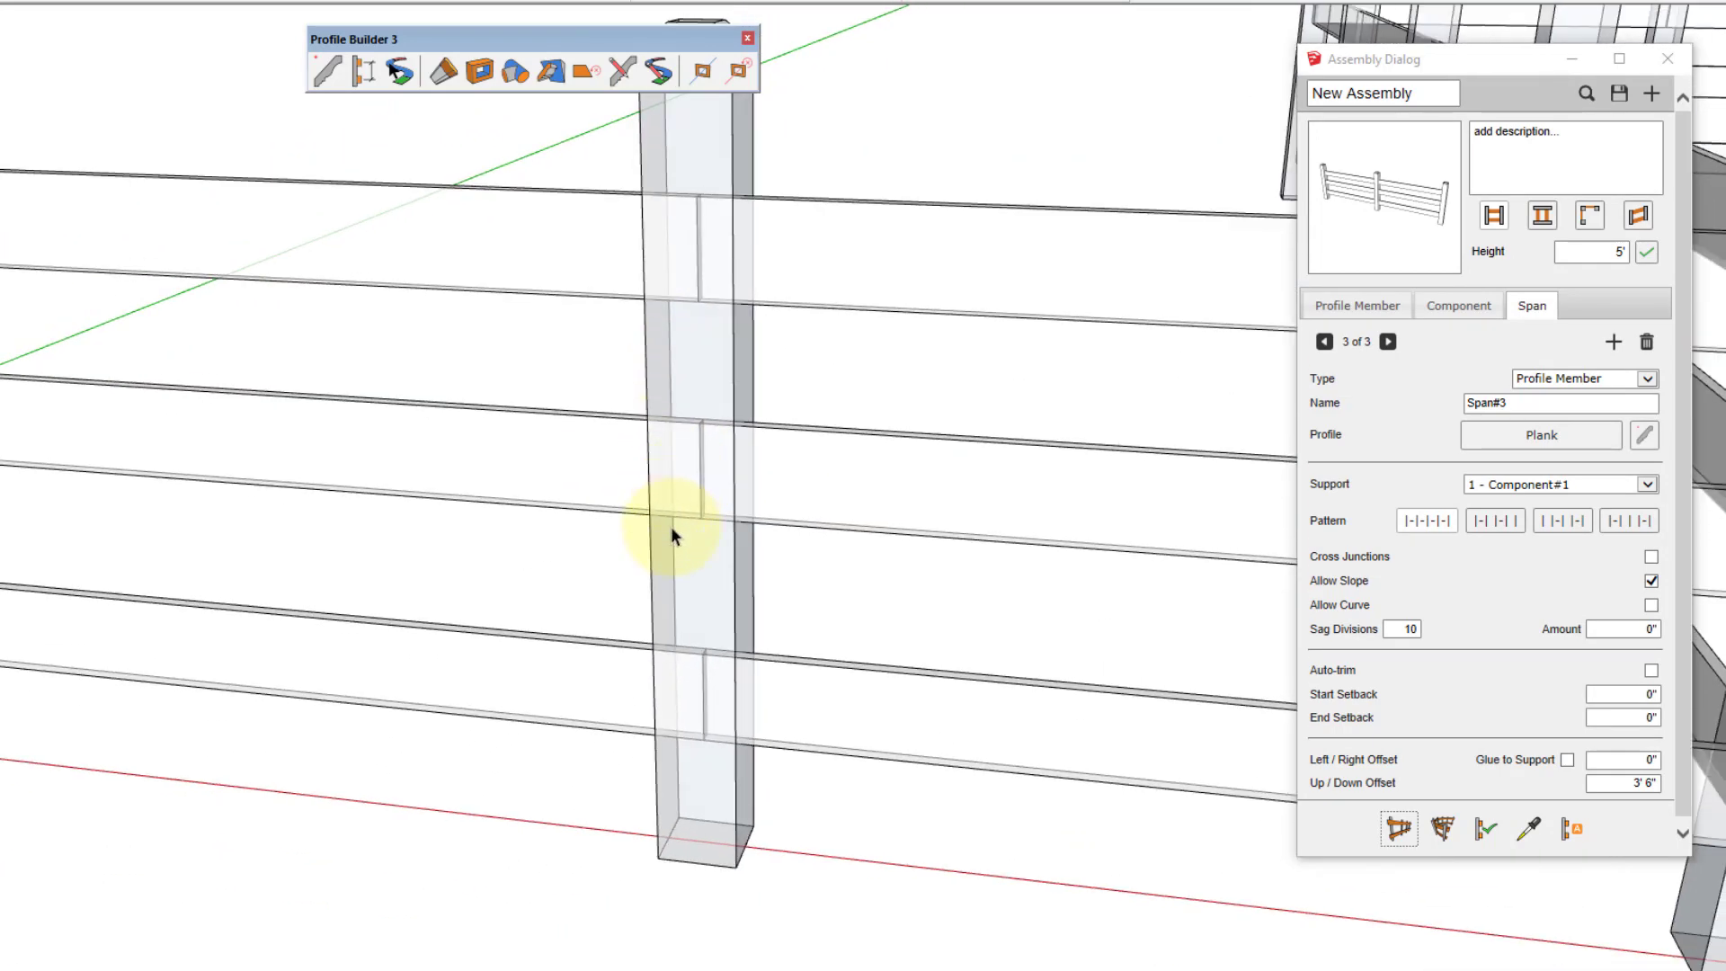
Open the intermediate post for editing and examine where its component axes sit relative to the rails.
double_click(688, 575)
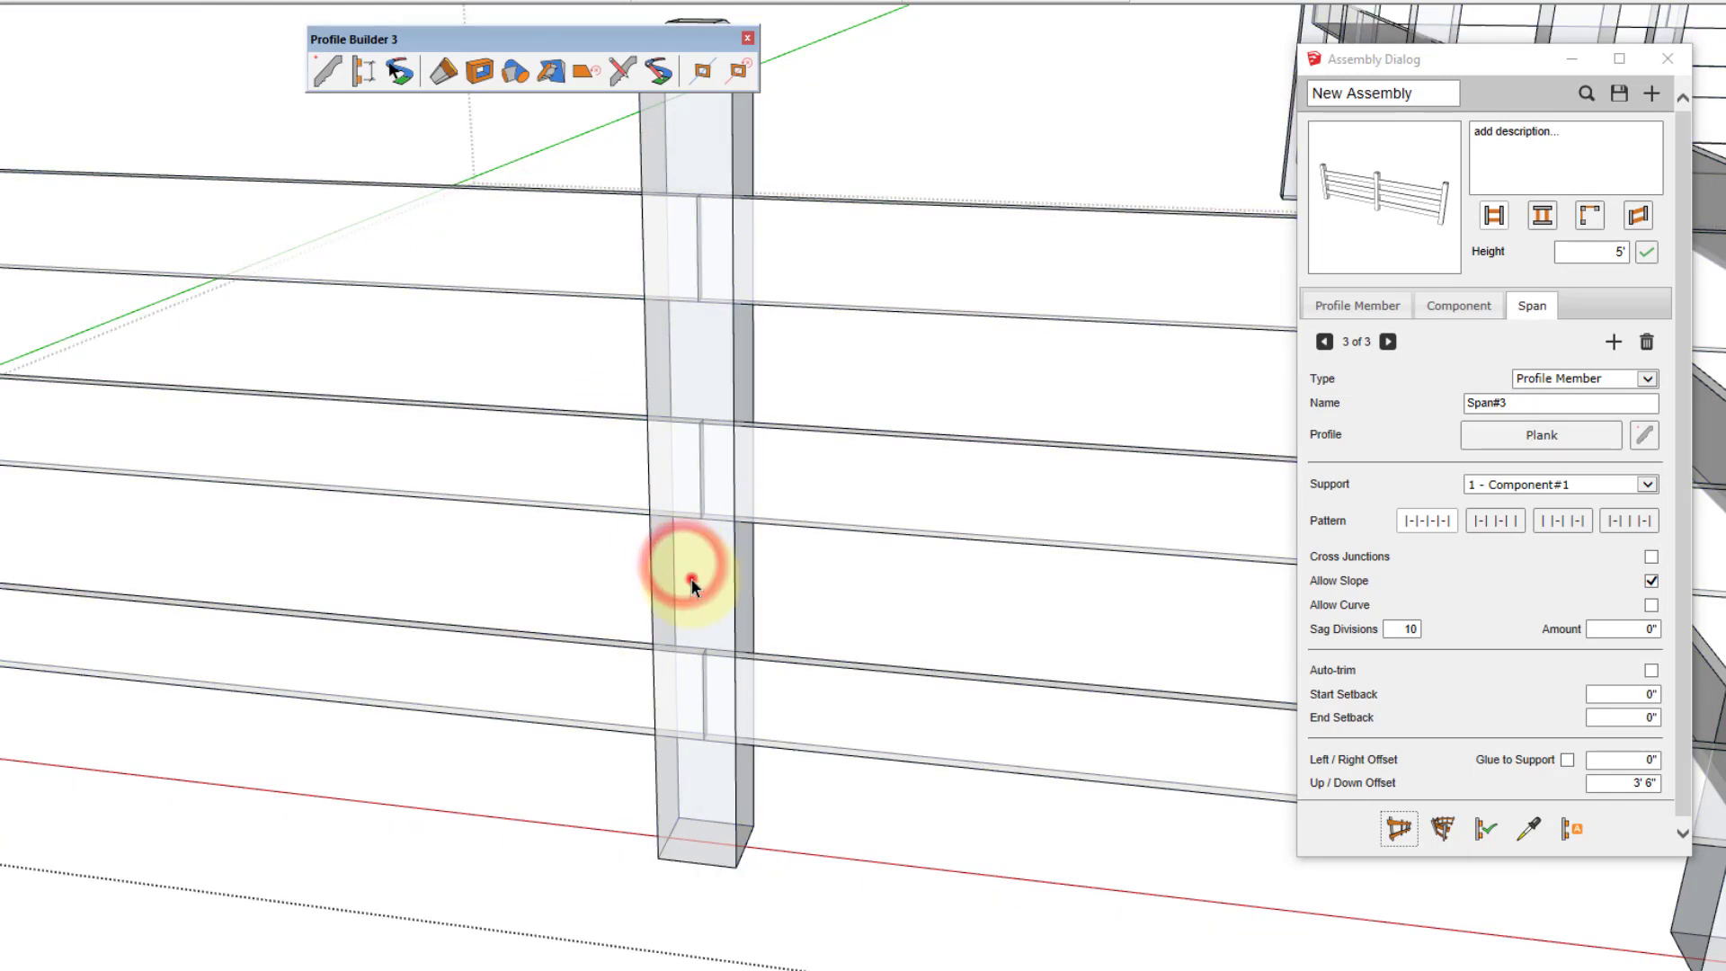
middle_drag(685, 586, 768, 595)
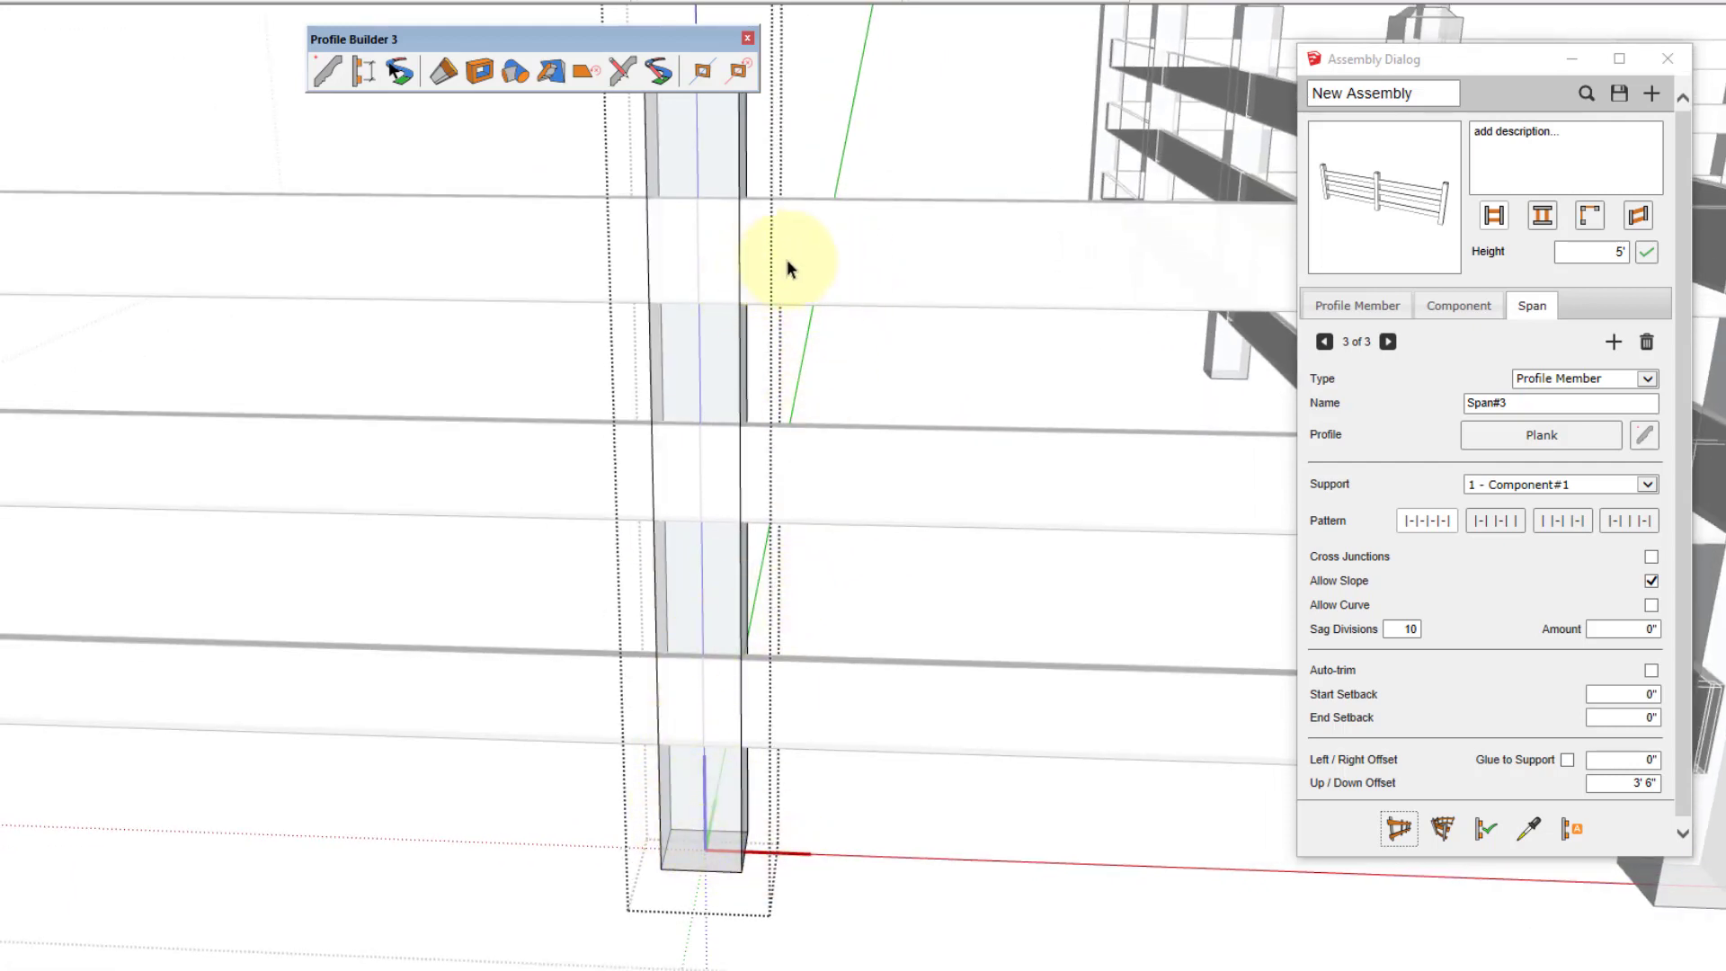
scroll(703, 331, down, 8)
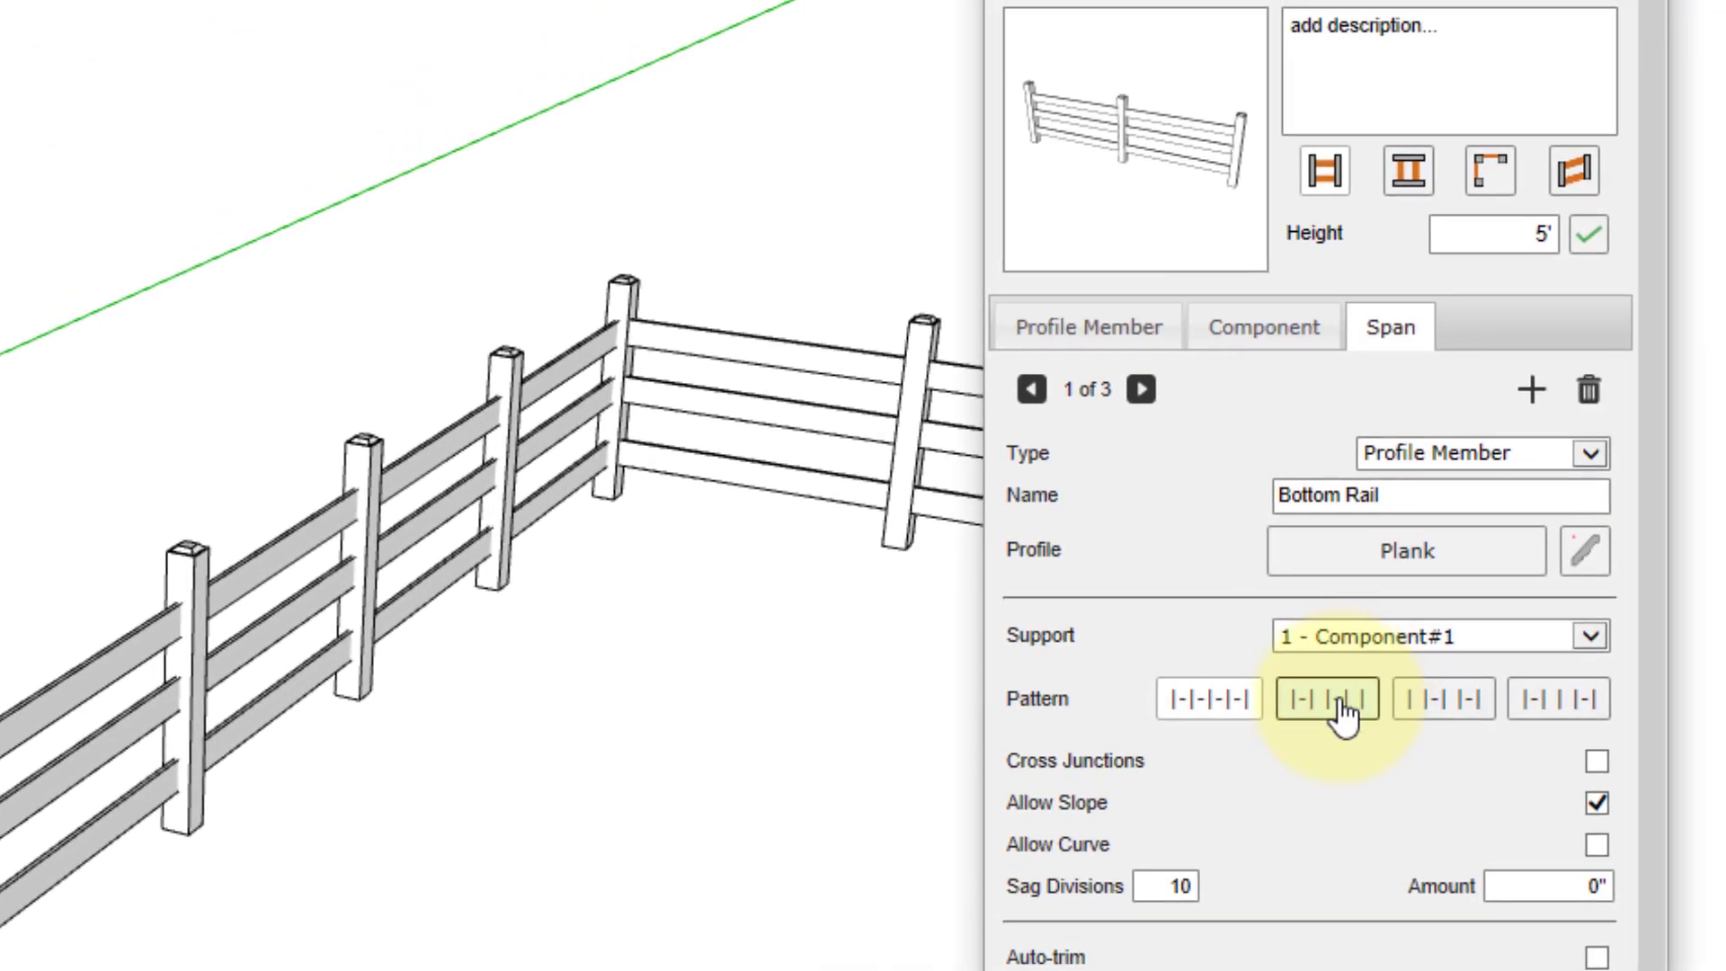
Set the span patterns to "|-| |-| |" for the Bottom Rail, "| |-| |-|" for the Middle Rail and "|-| | |-|" for the Top Rail.
click(1166, 584)
click(1143, 390)
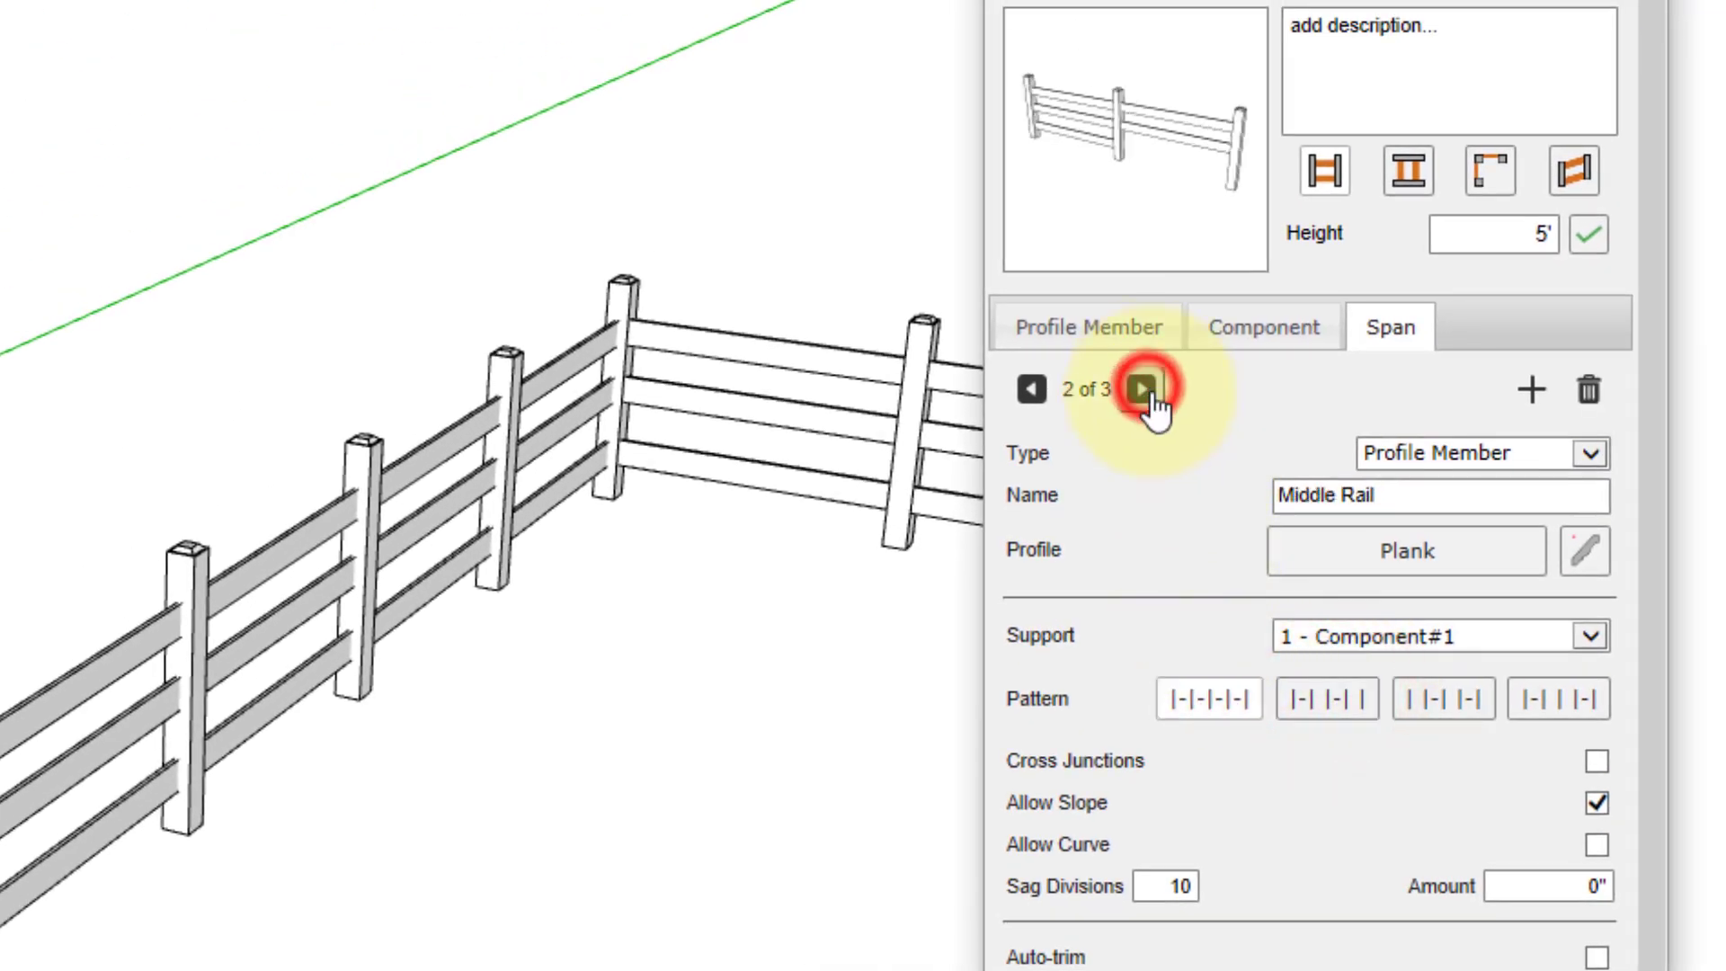
click(1449, 701)
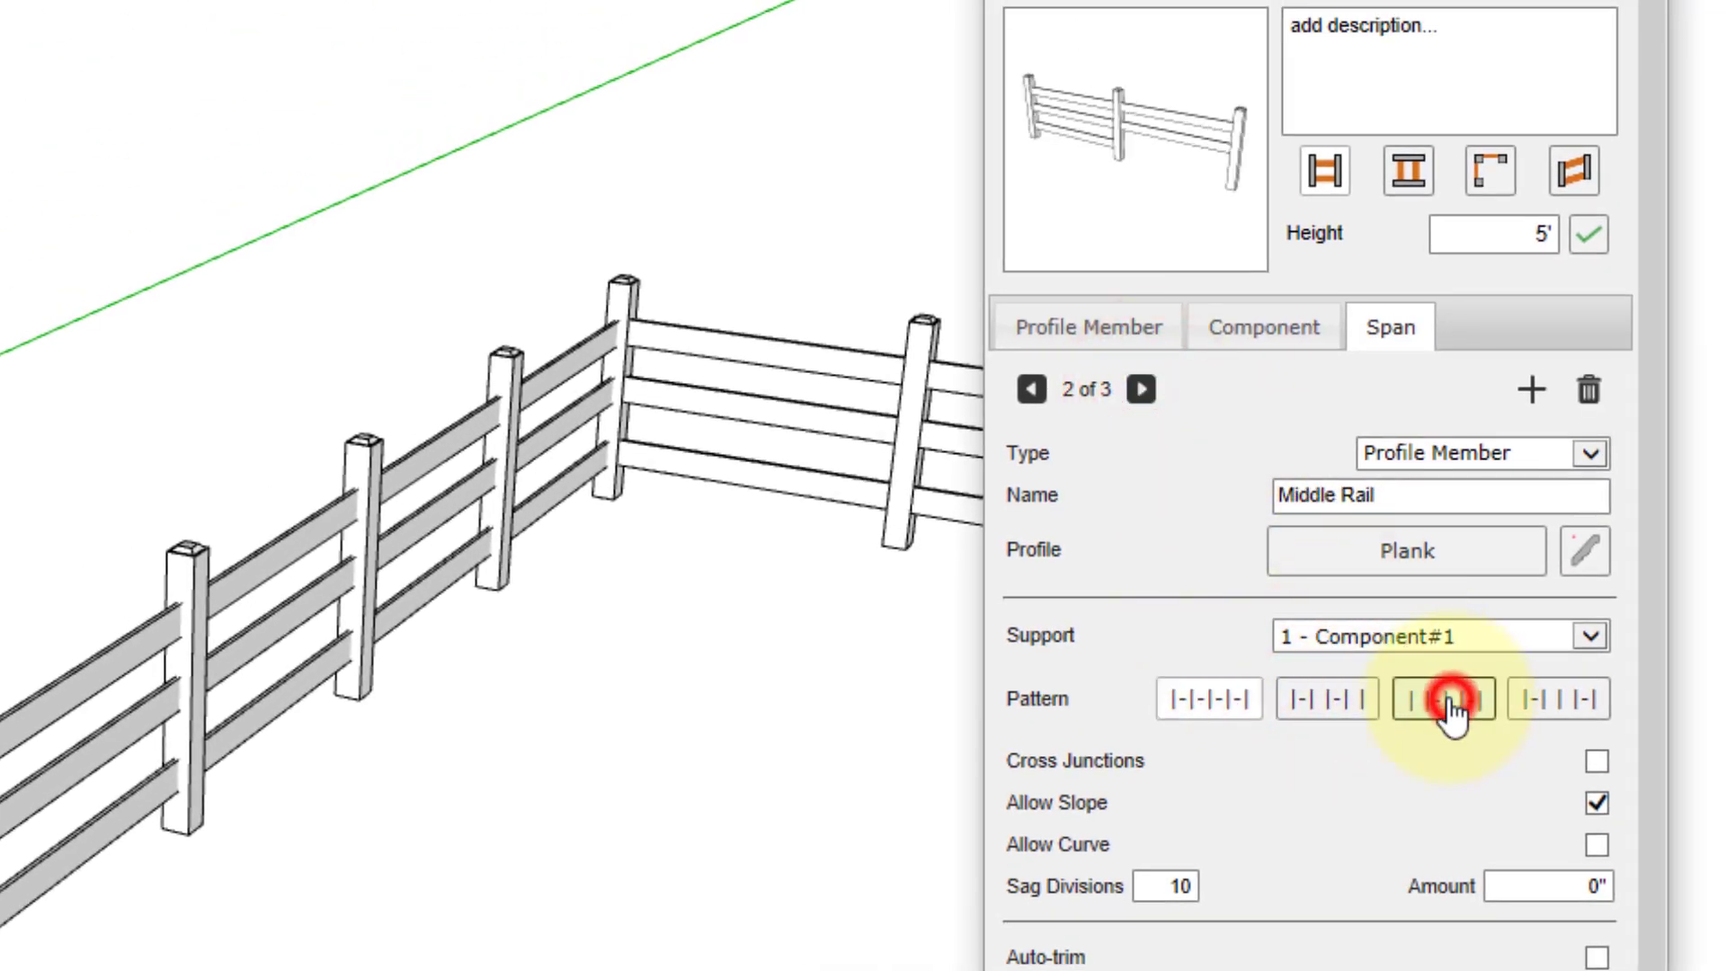
click(1143, 390)
click(1535, 697)
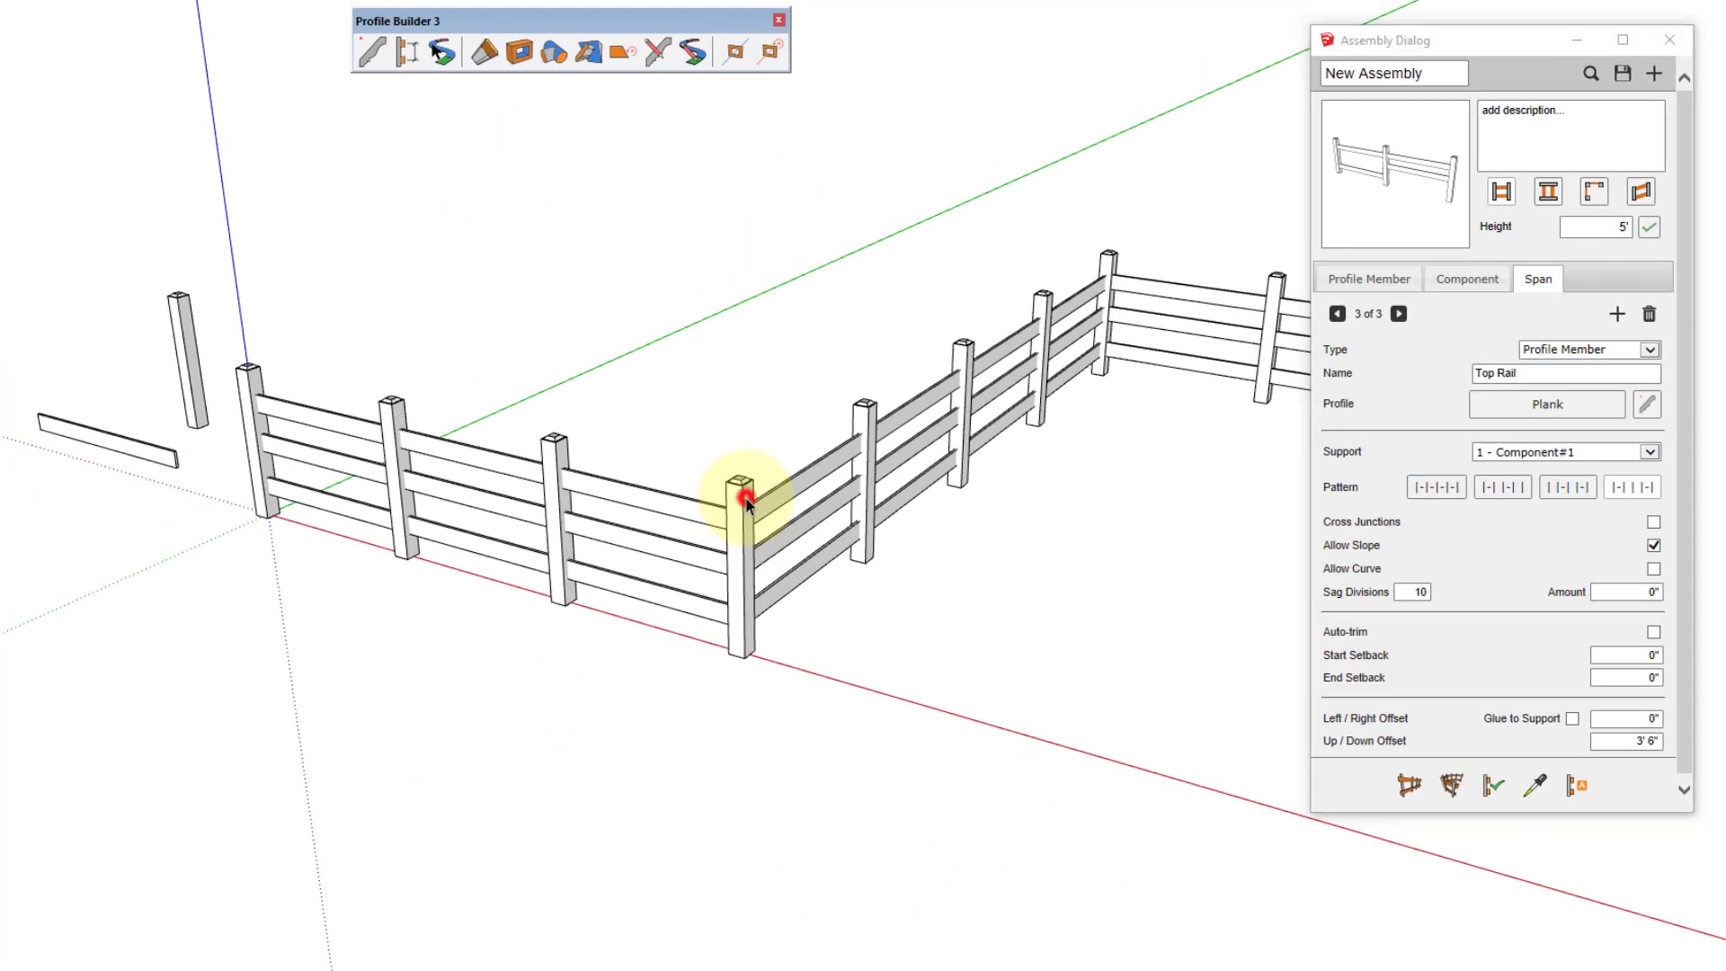
Apply the changed span patterns to the existing fence and check the post component's minimum junction angle.
click(745, 495)
click(1492, 784)
scroll(935, 686, down, 3)
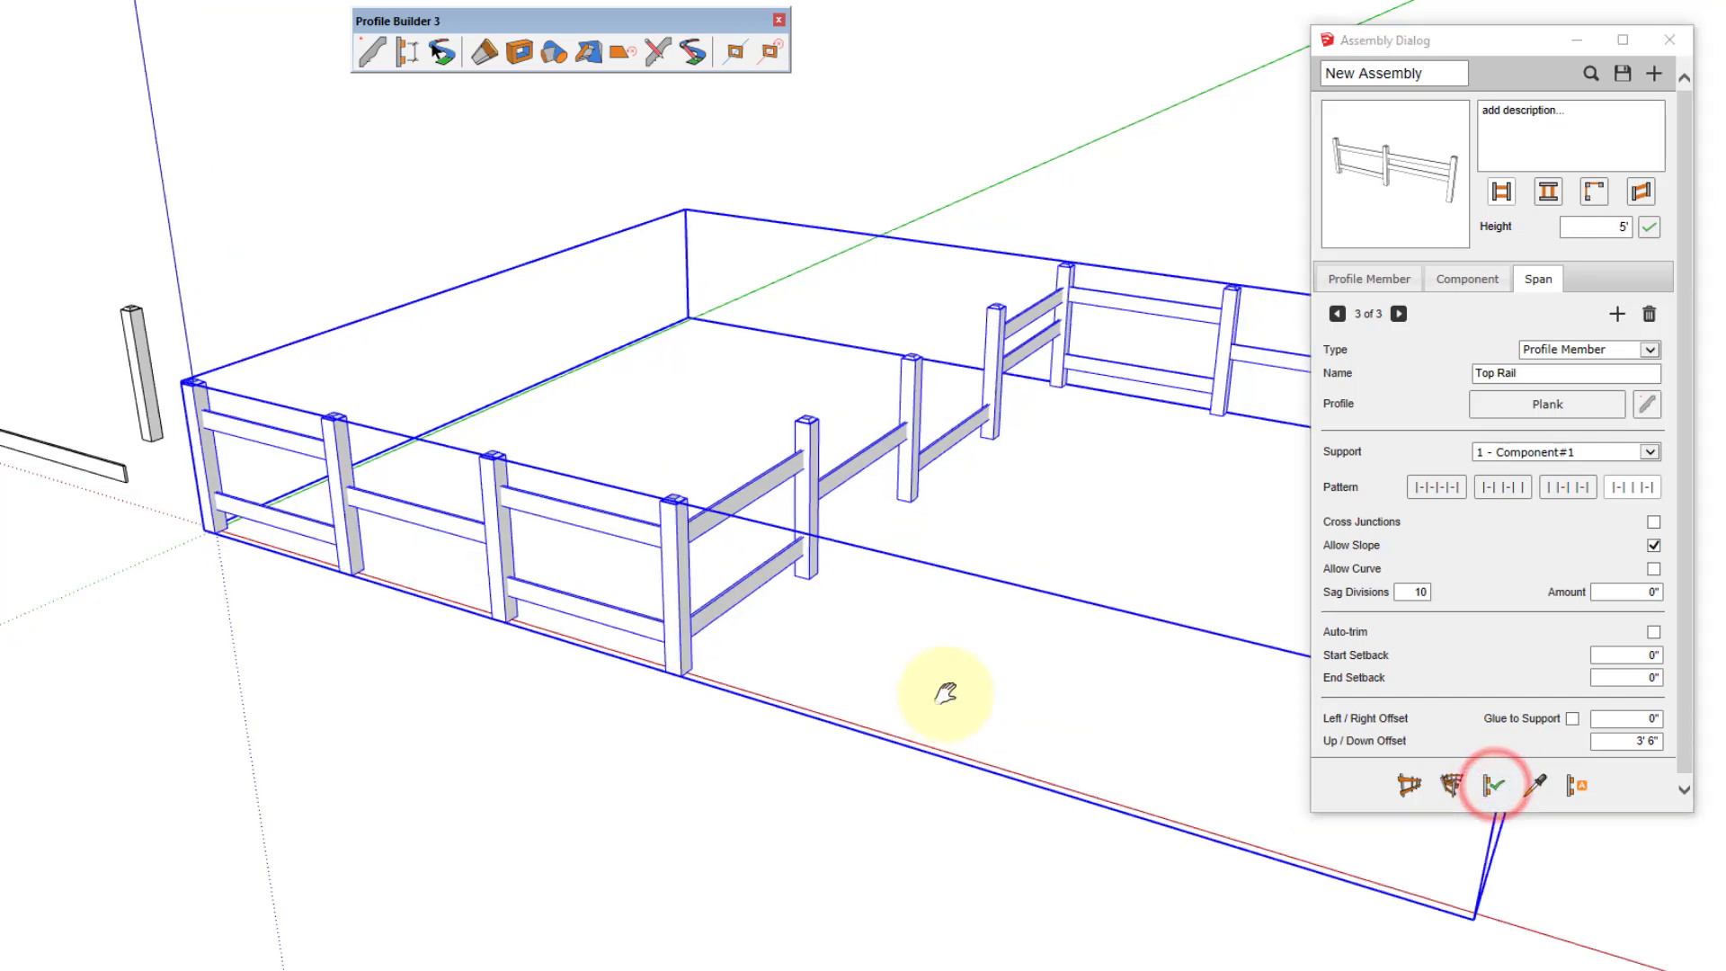
click(831, 765)
middle_drag(870, 763, 897, 686)
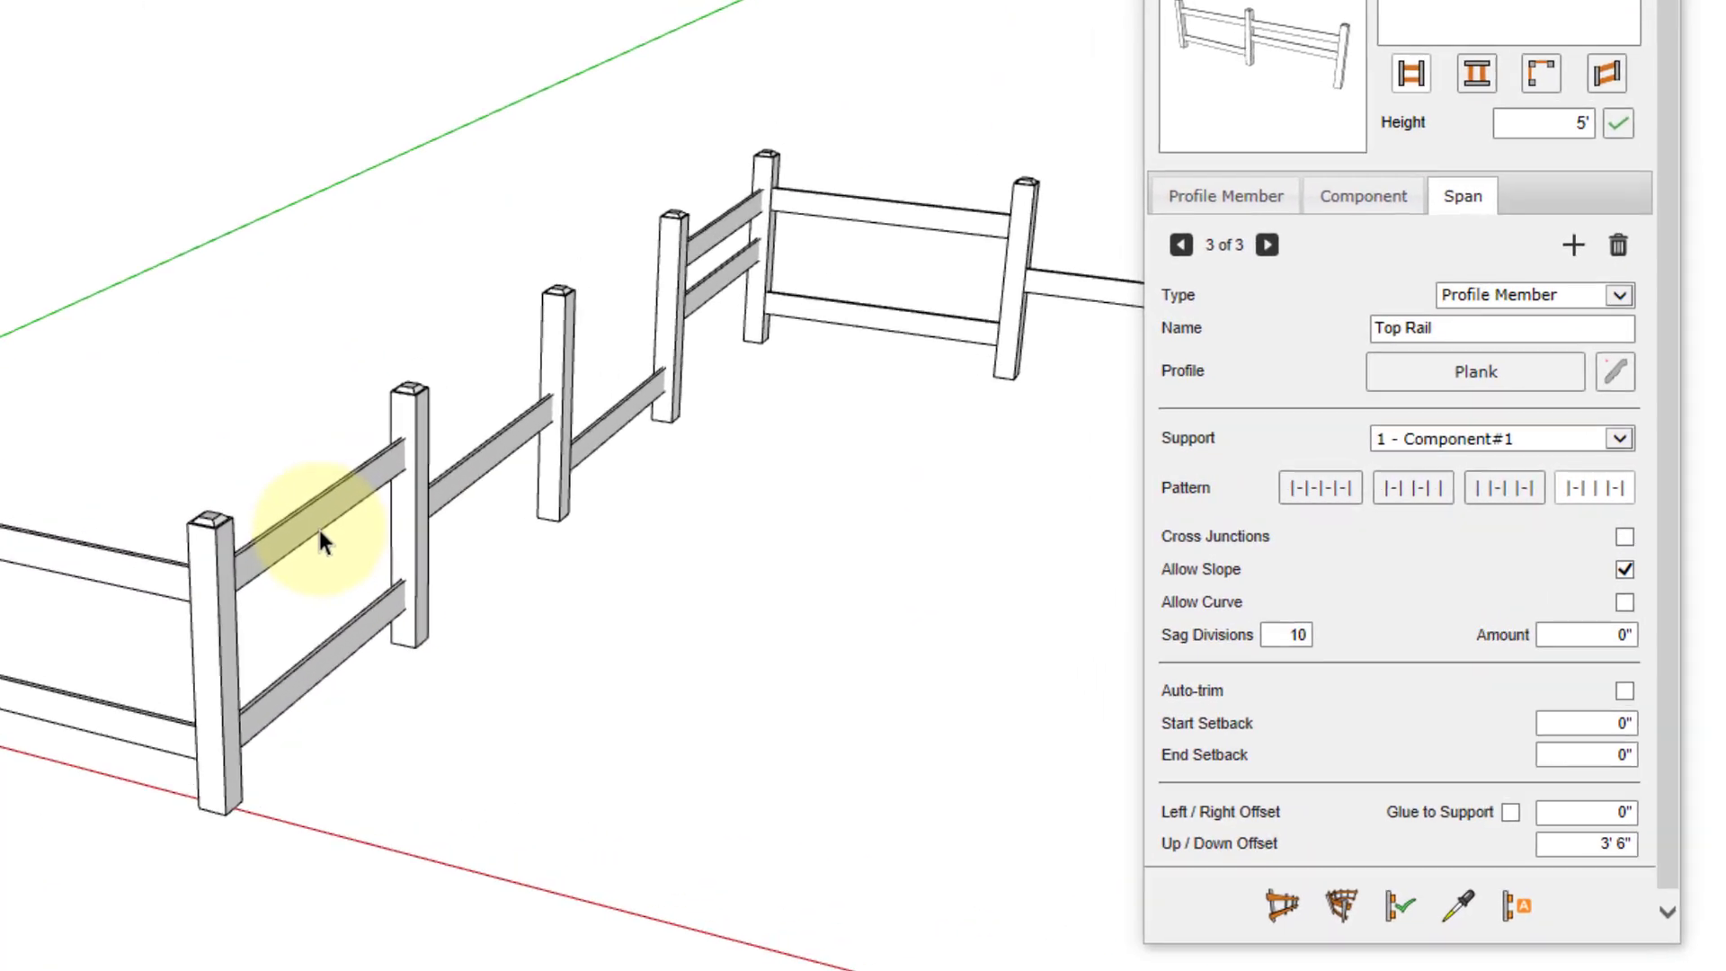
click(1343, 189)
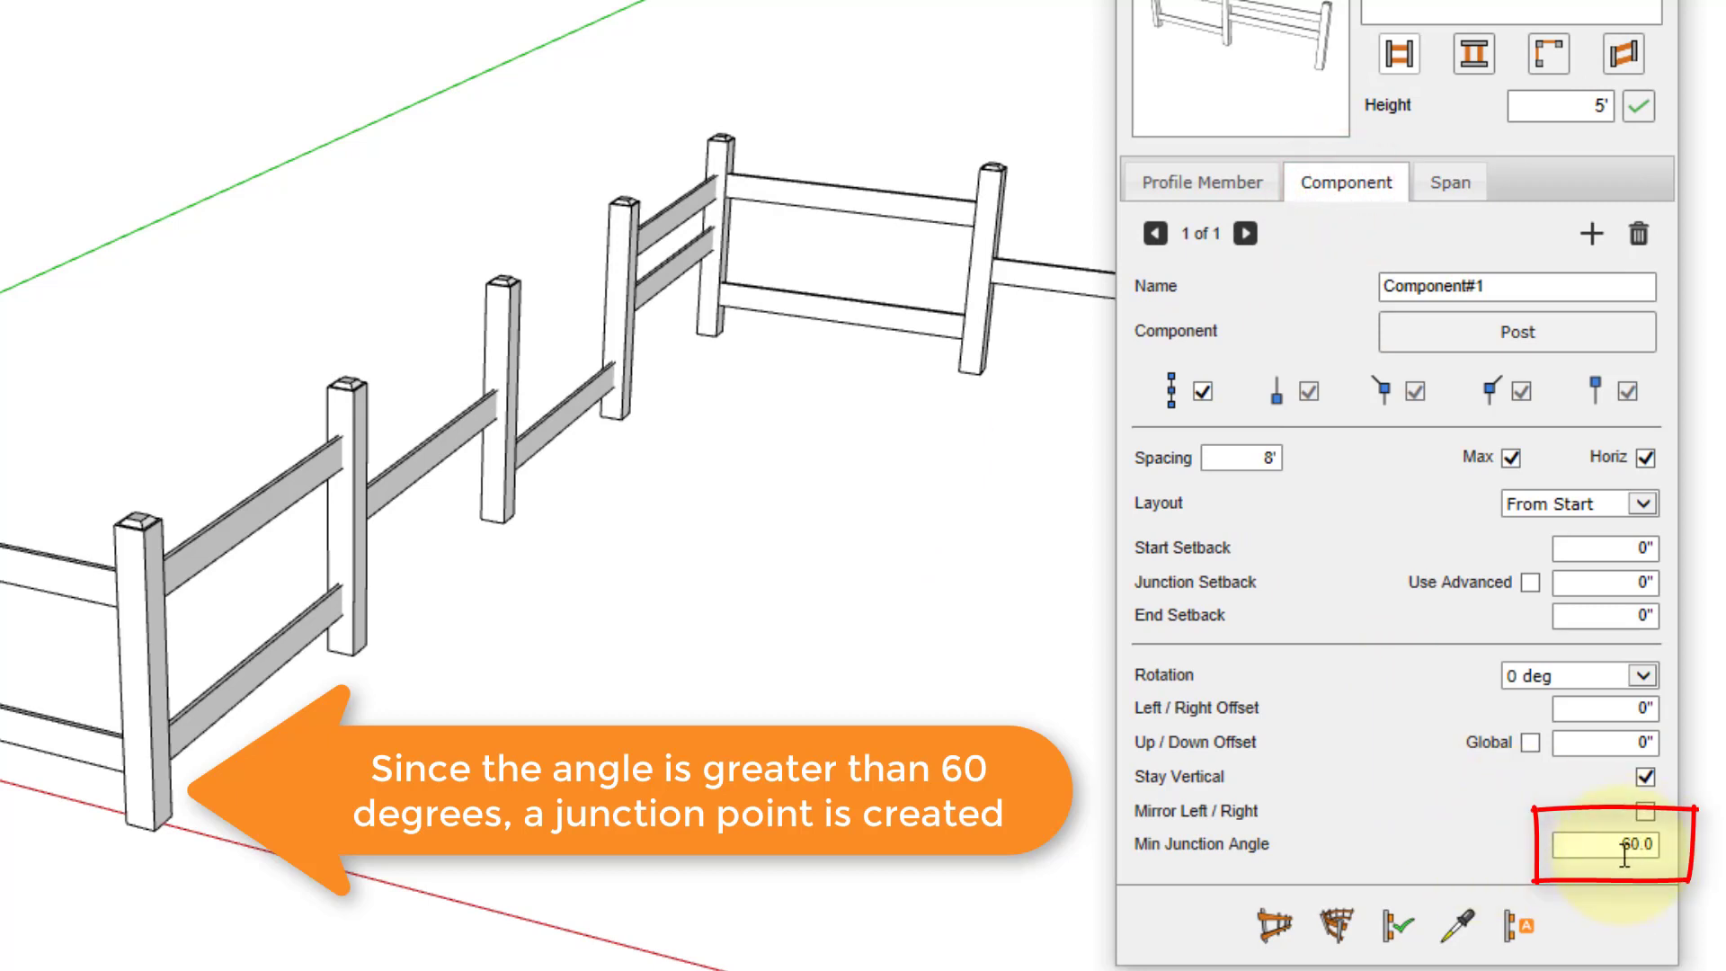
click(1450, 182)
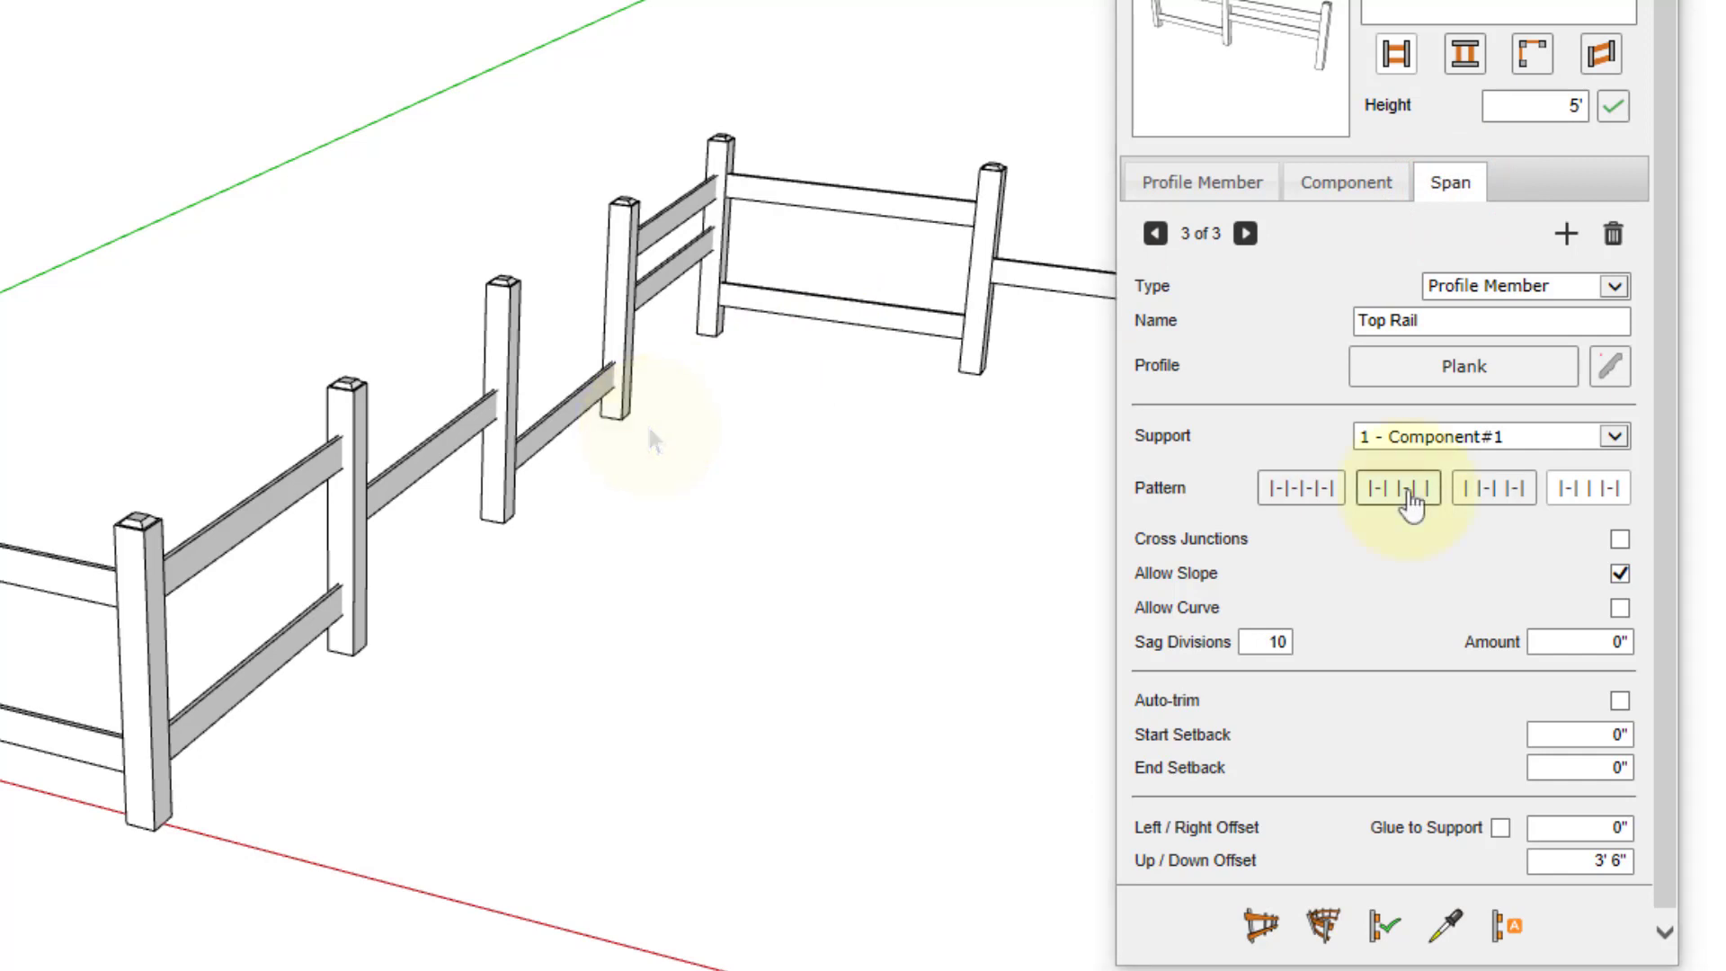
Set the Top, Bottom and Middle Rail back to the continuous "|-|-|-|-|" pattern and apply it to the fence.
click(1308, 488)
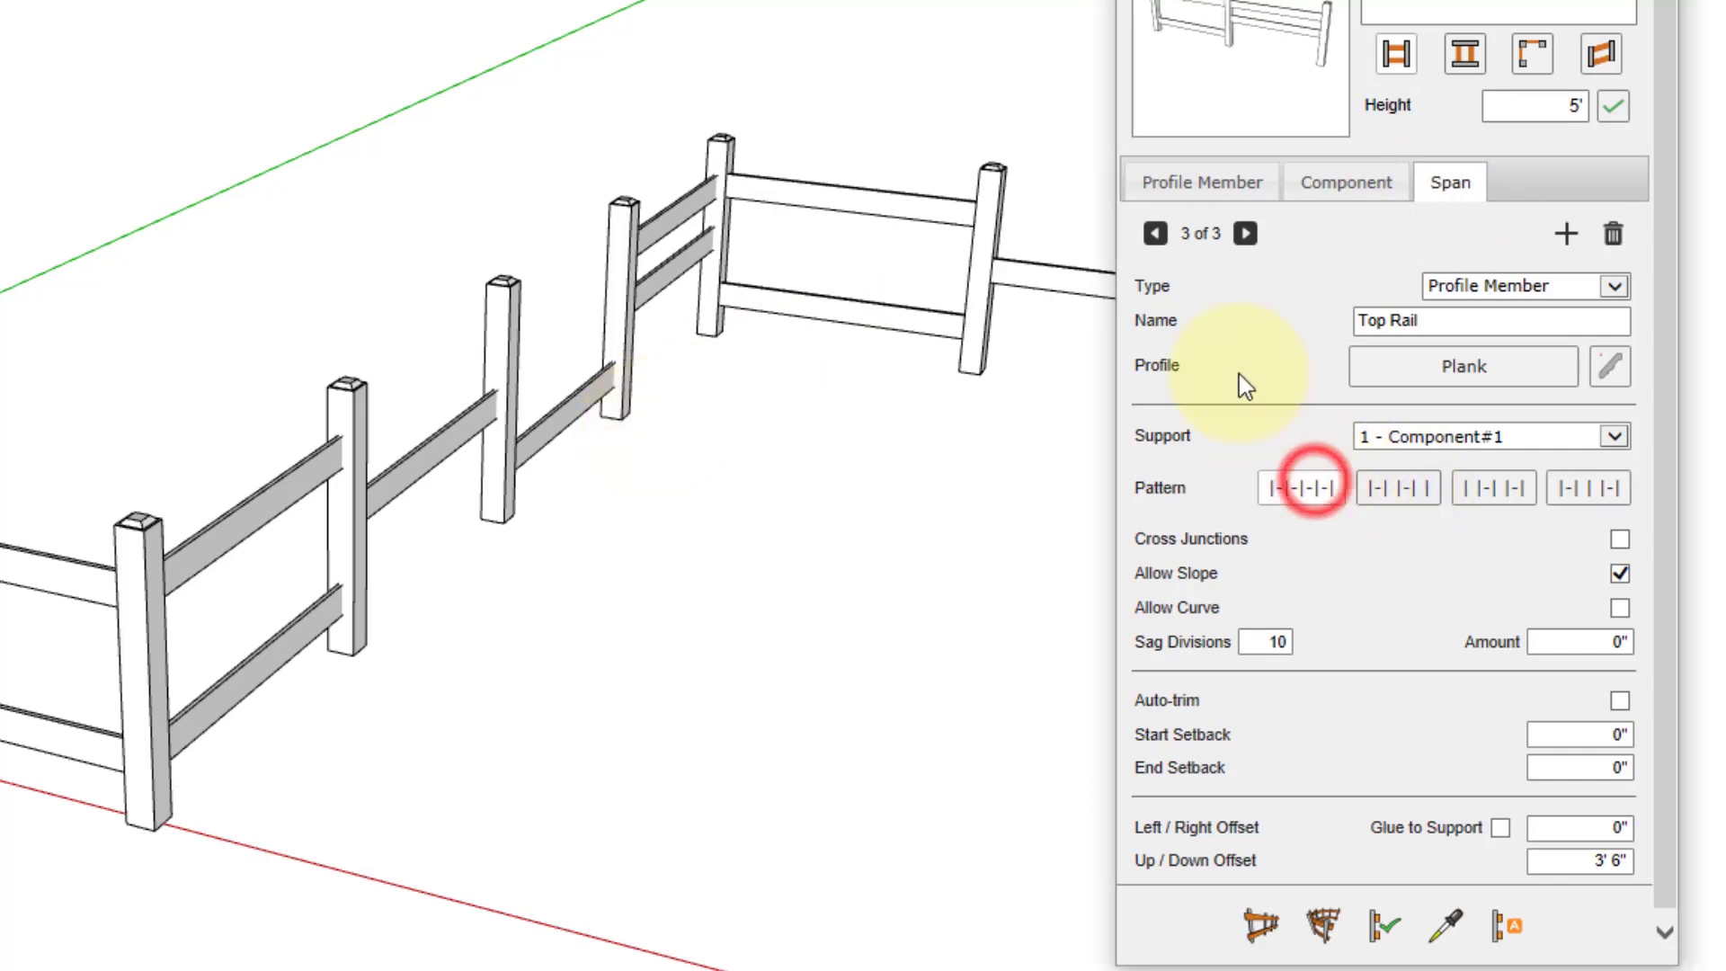
click(1244, 234)
click(1299, 486)
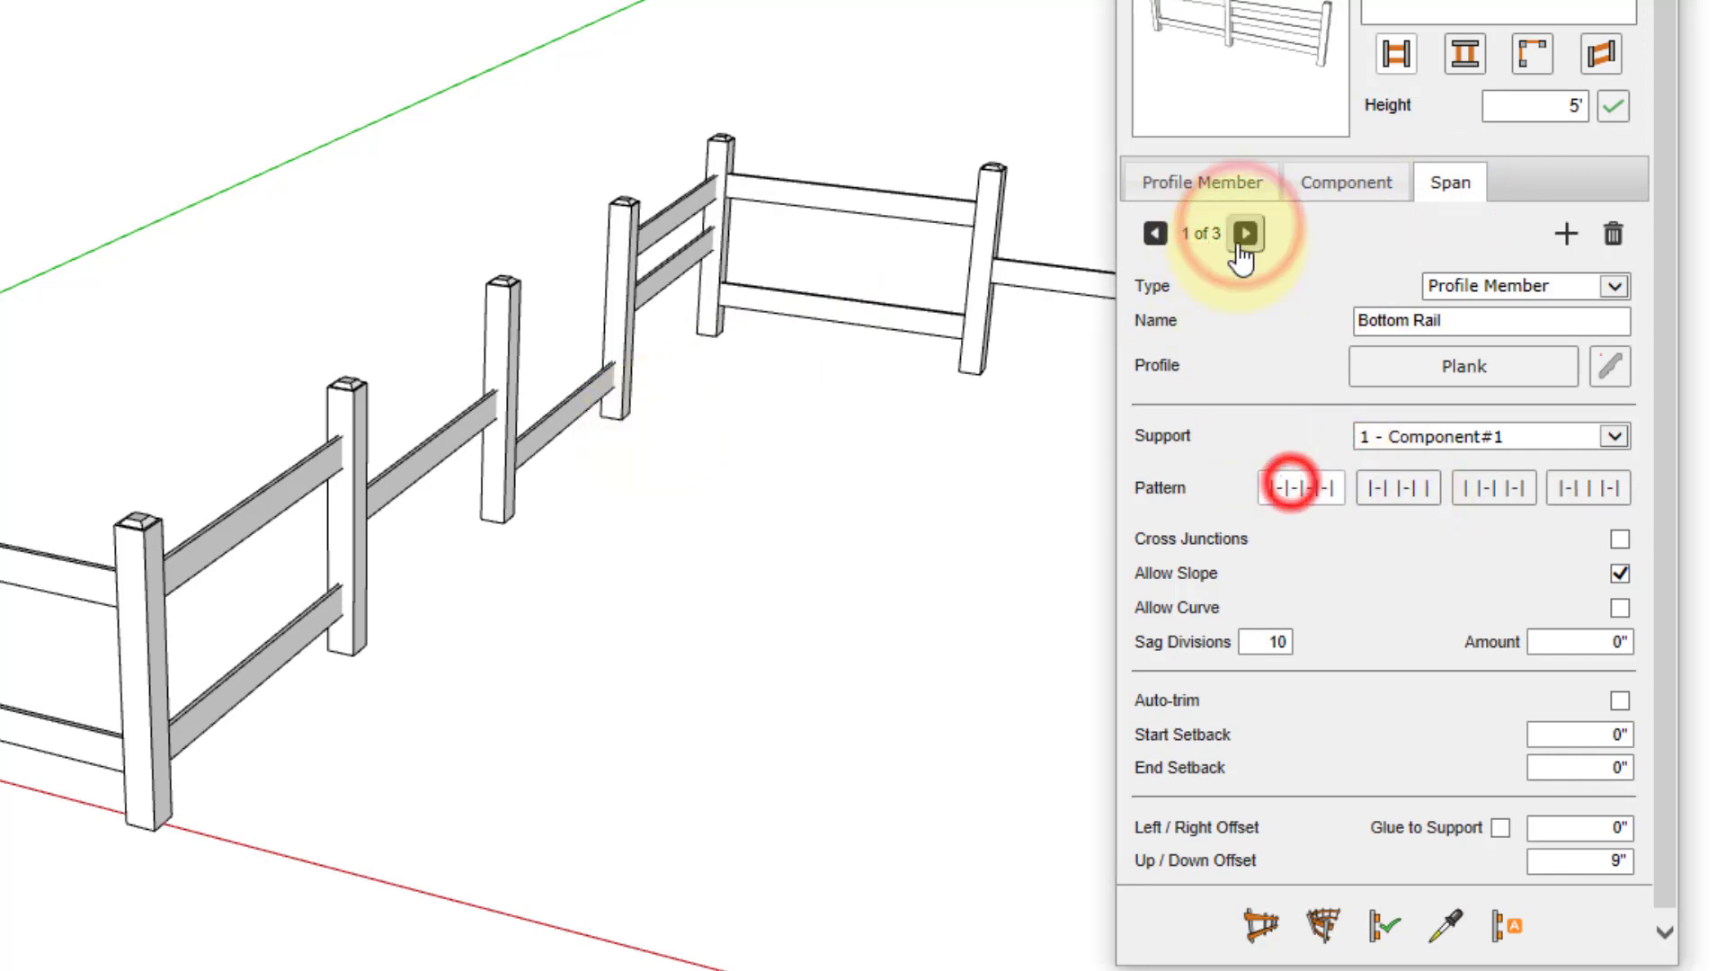
click(1245, 234)
click(1298, 486)
click(1244, 233)
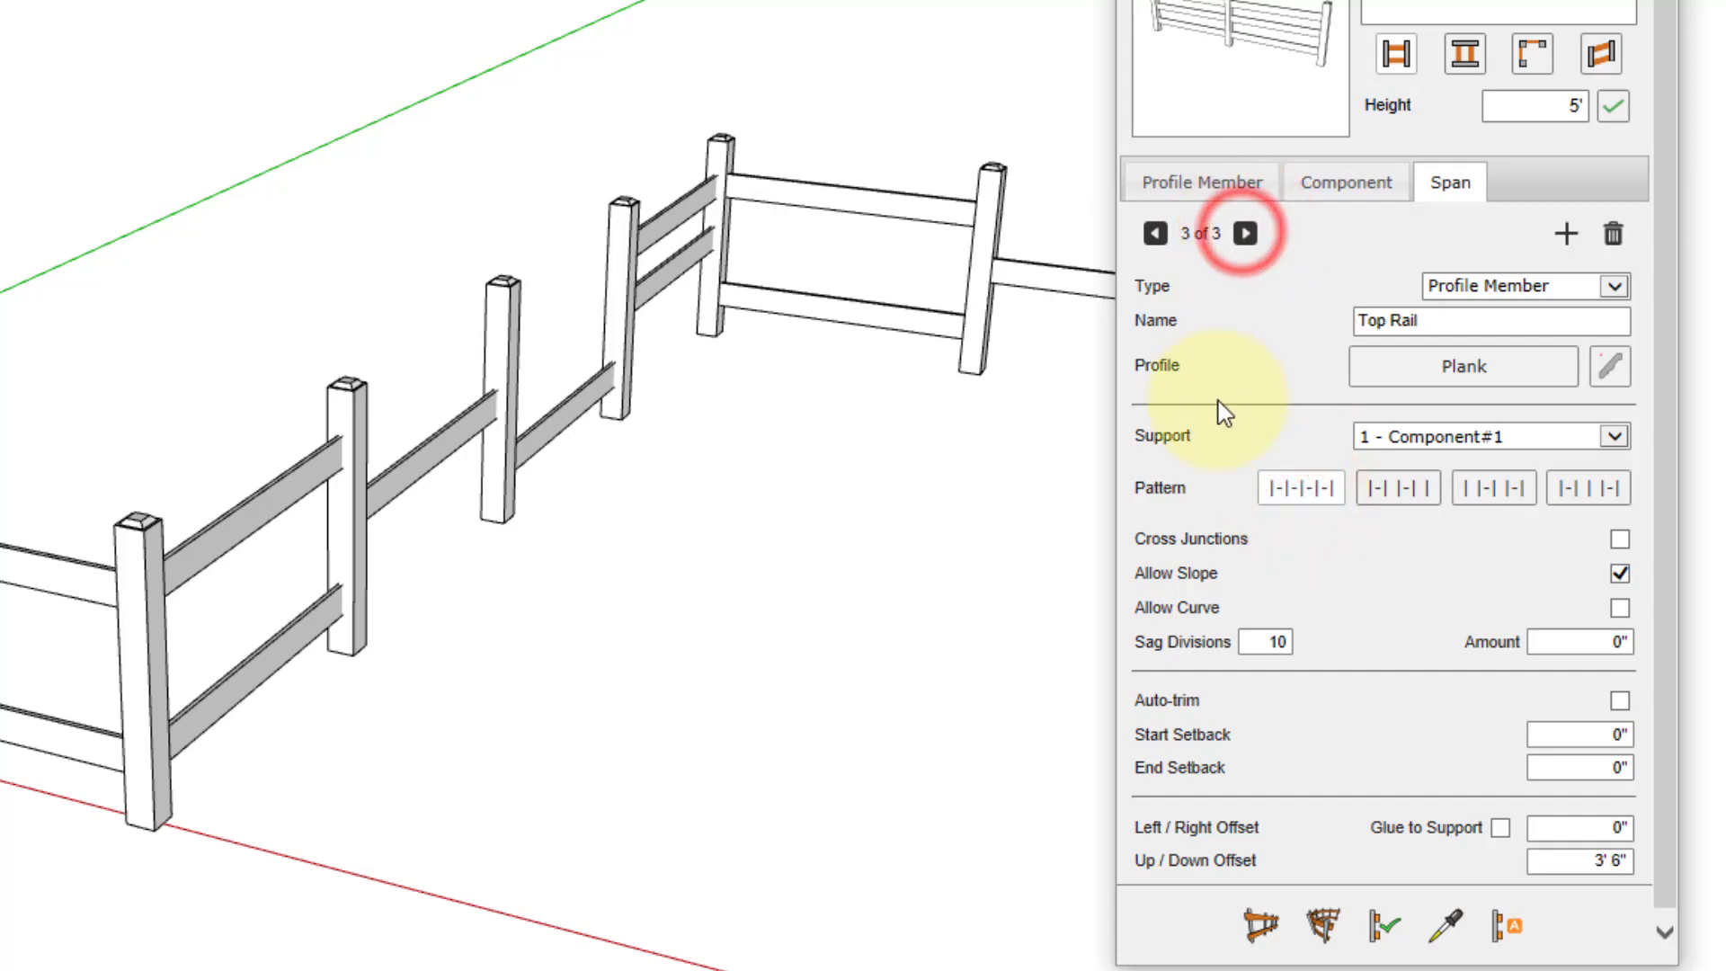
click(327, 416)
click(1384, 925)
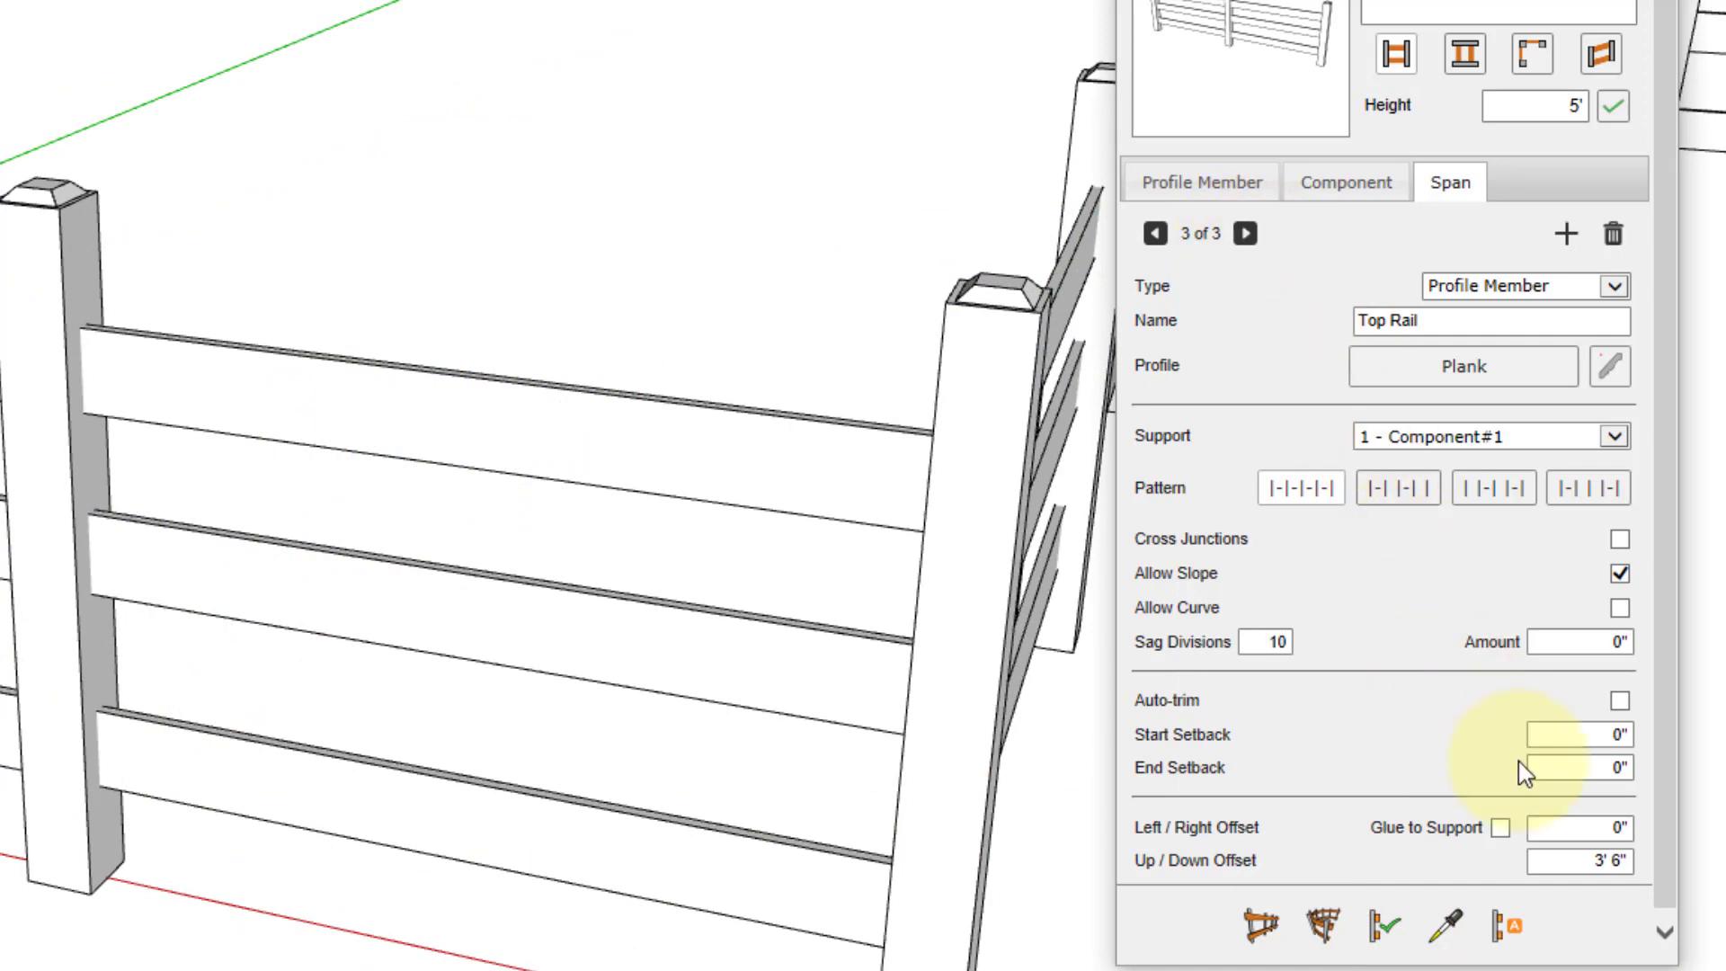
Set the Top Rail's start and end setbacks to 3".
click(1609, 739)
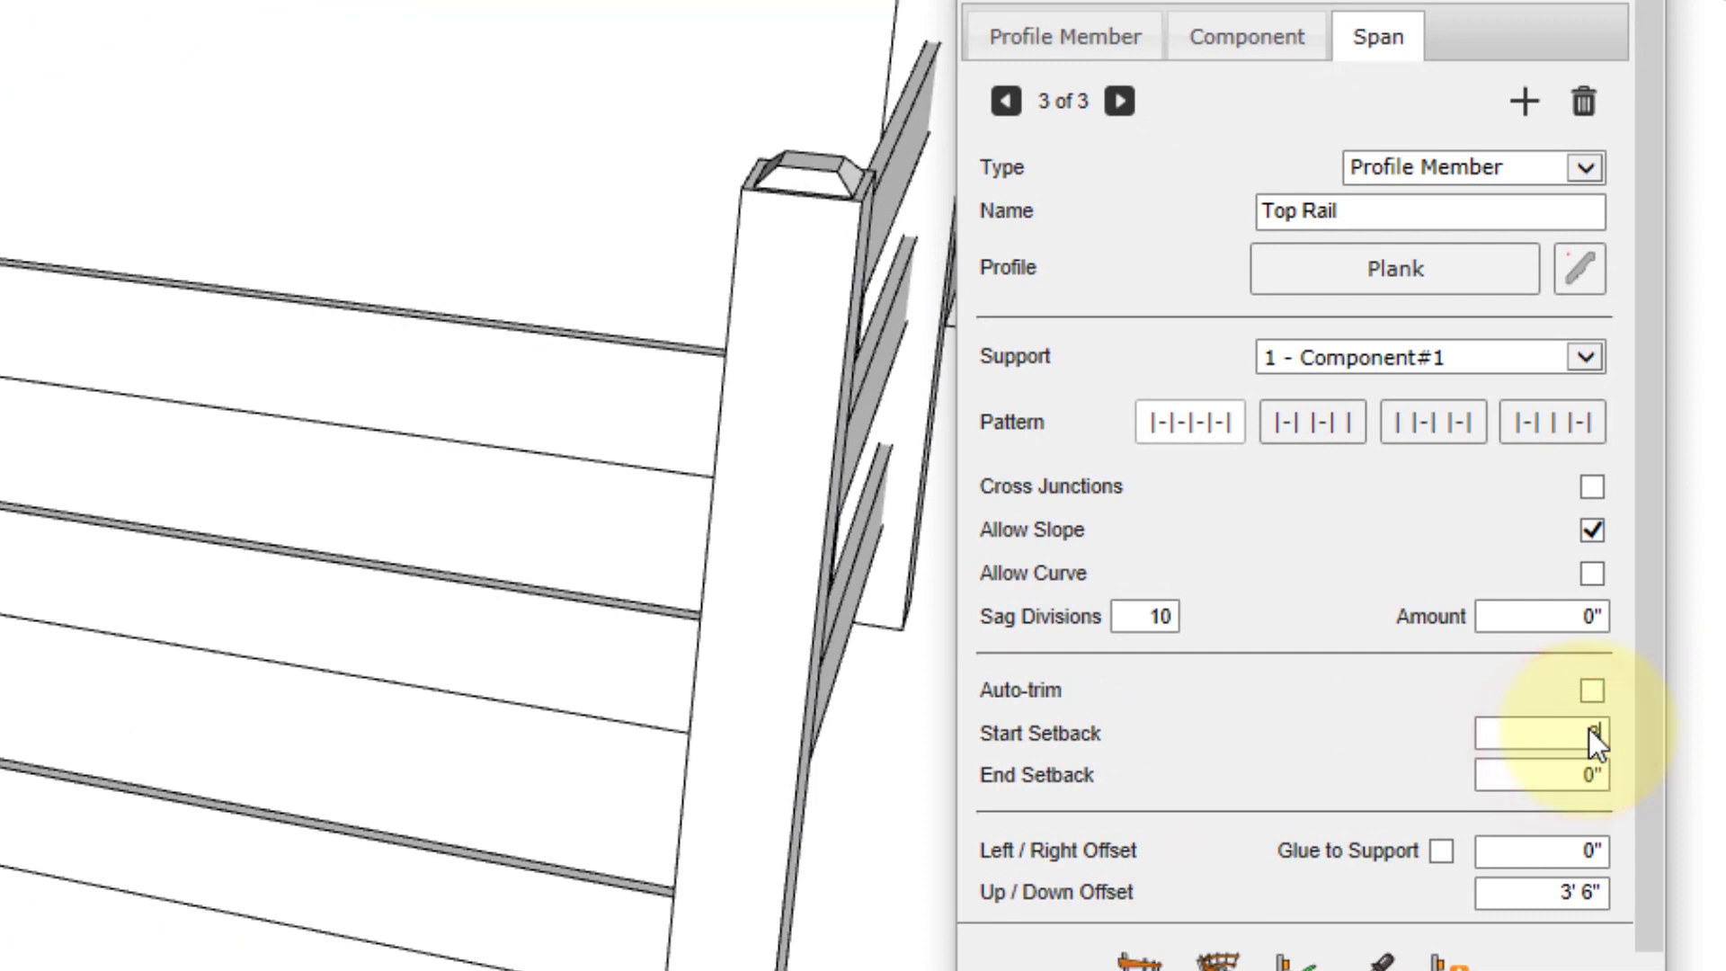
text(3)
key(Tab)
text(3)
key(Tab)
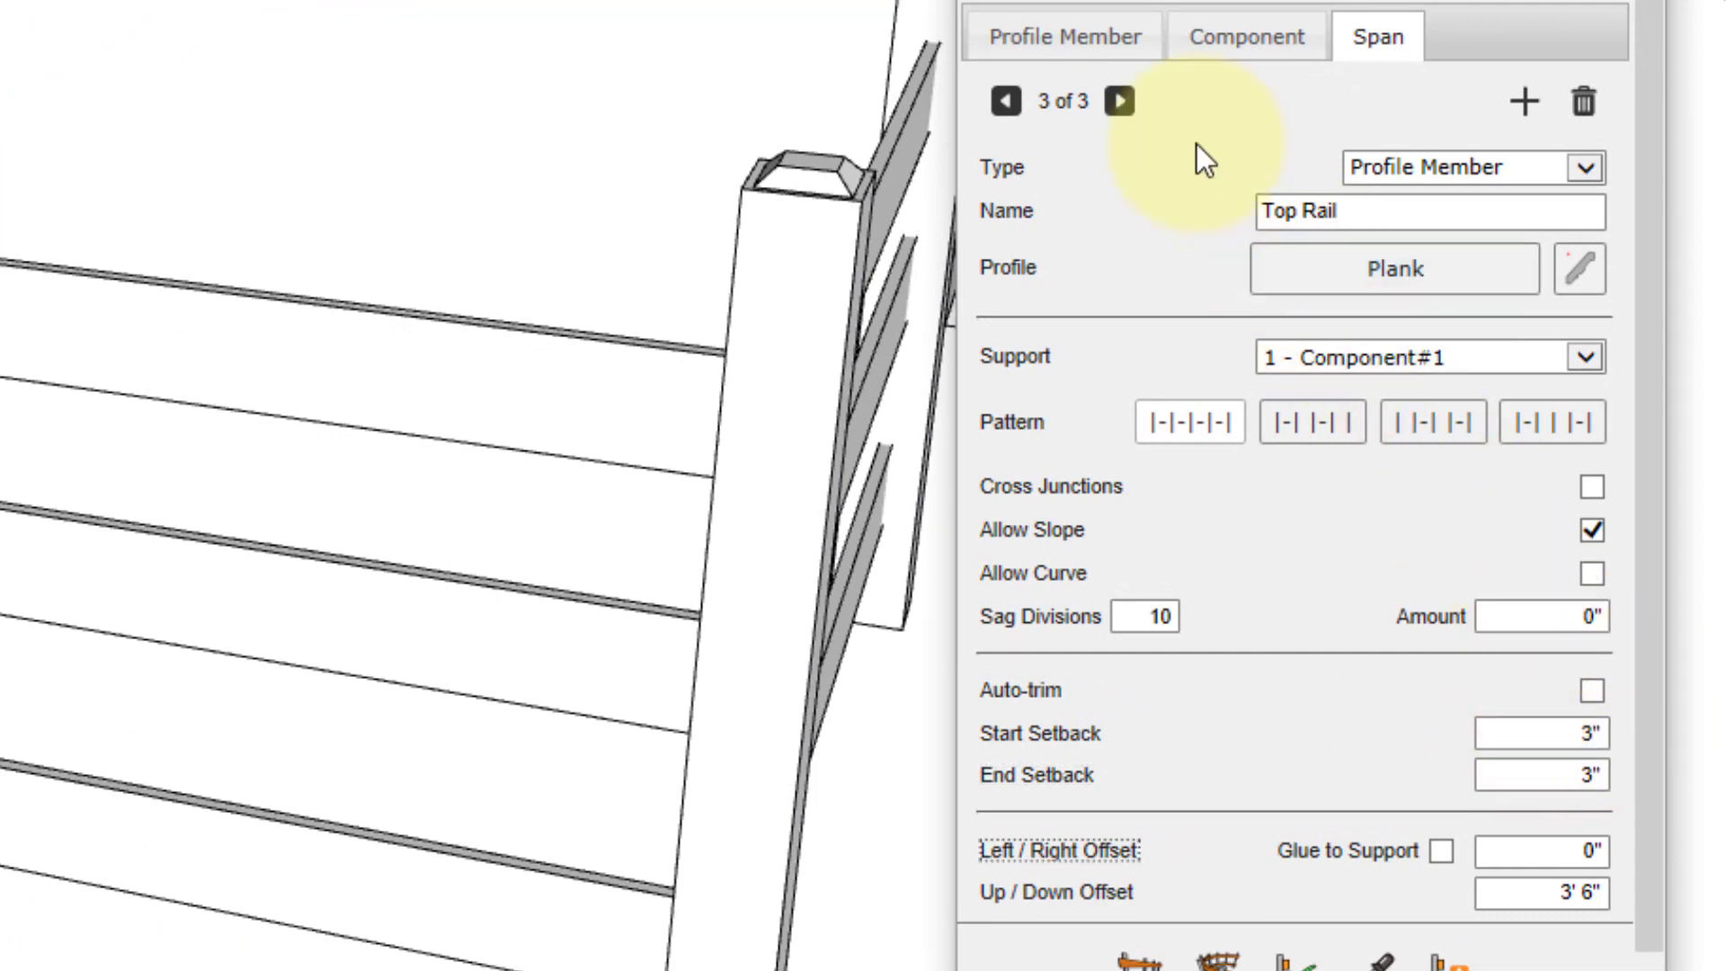
Set the Middle Rail's start and end setbacks to -6".
click(1119, 101)
click(1120, 101)
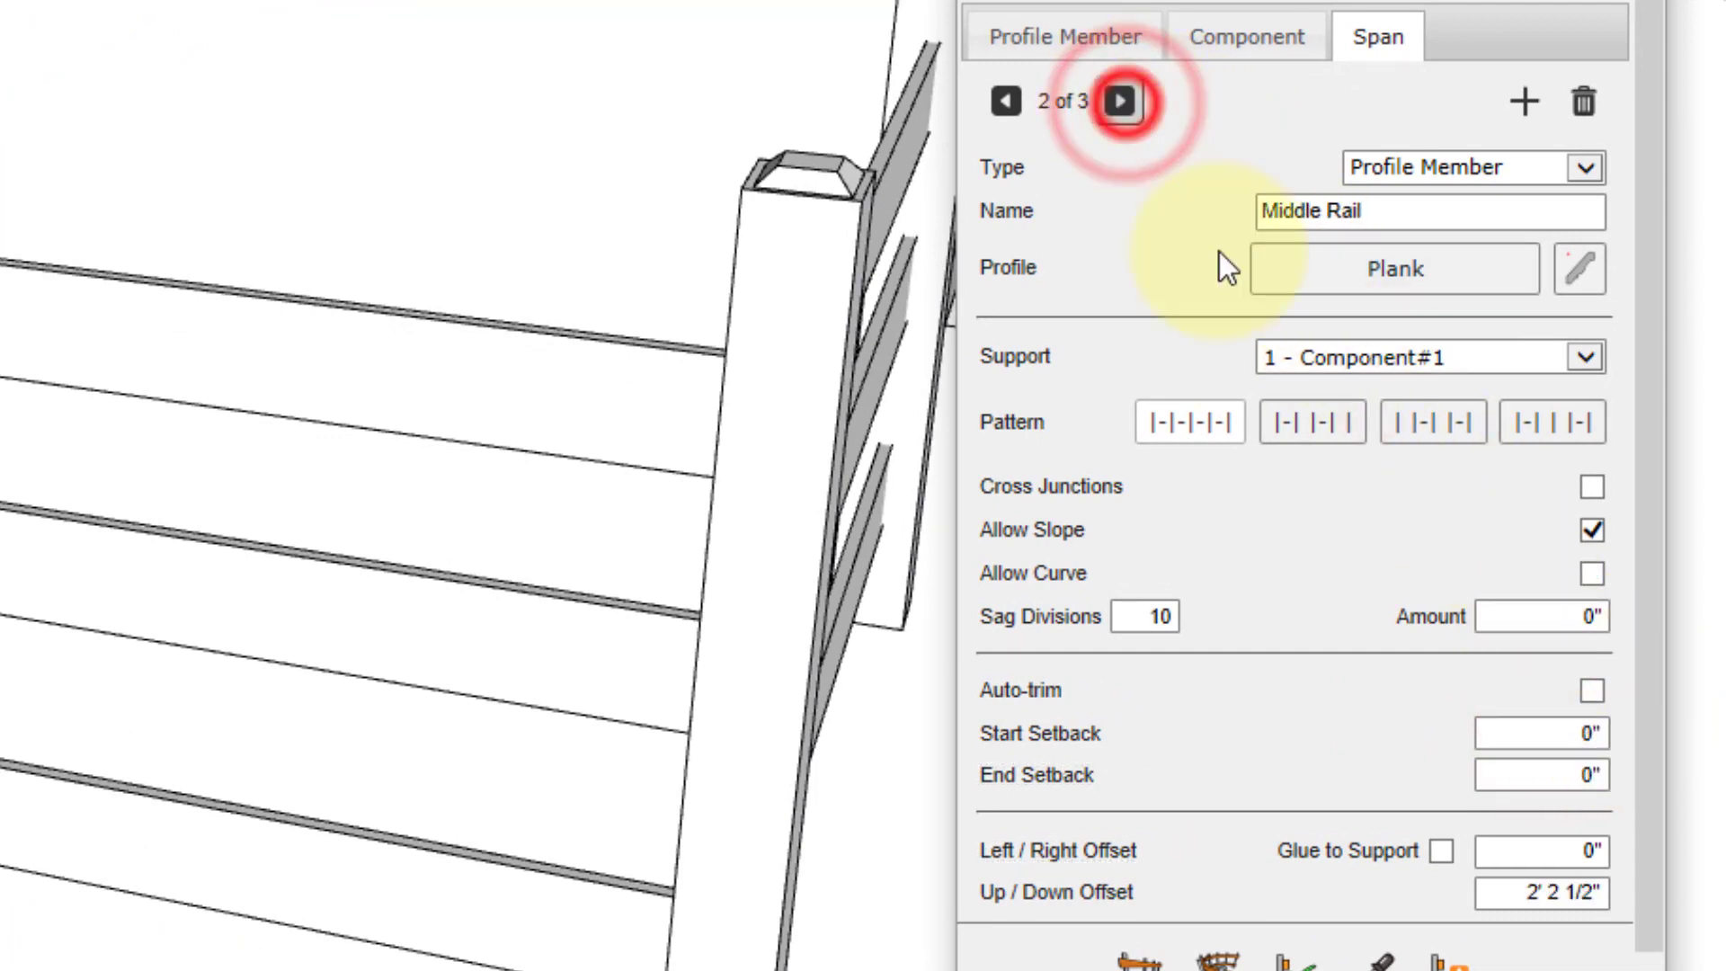
click(1577, 740)
text(-6)
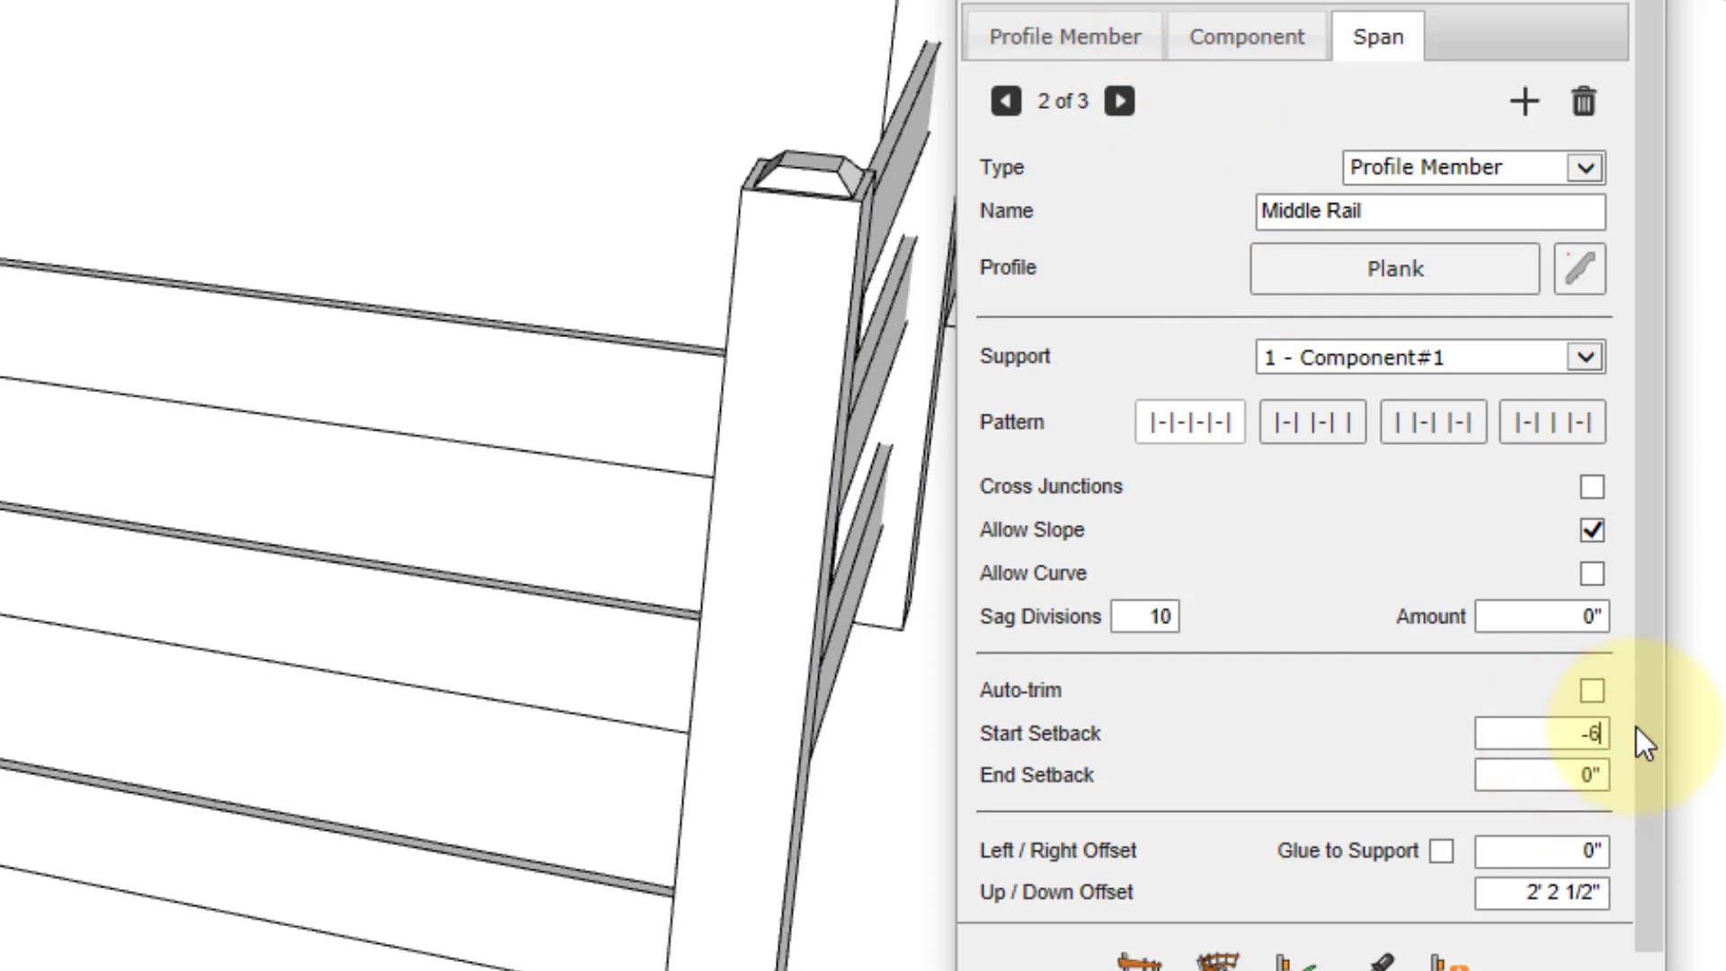
key(Tab)
key(Tab)
text(-6)
key(Tab)
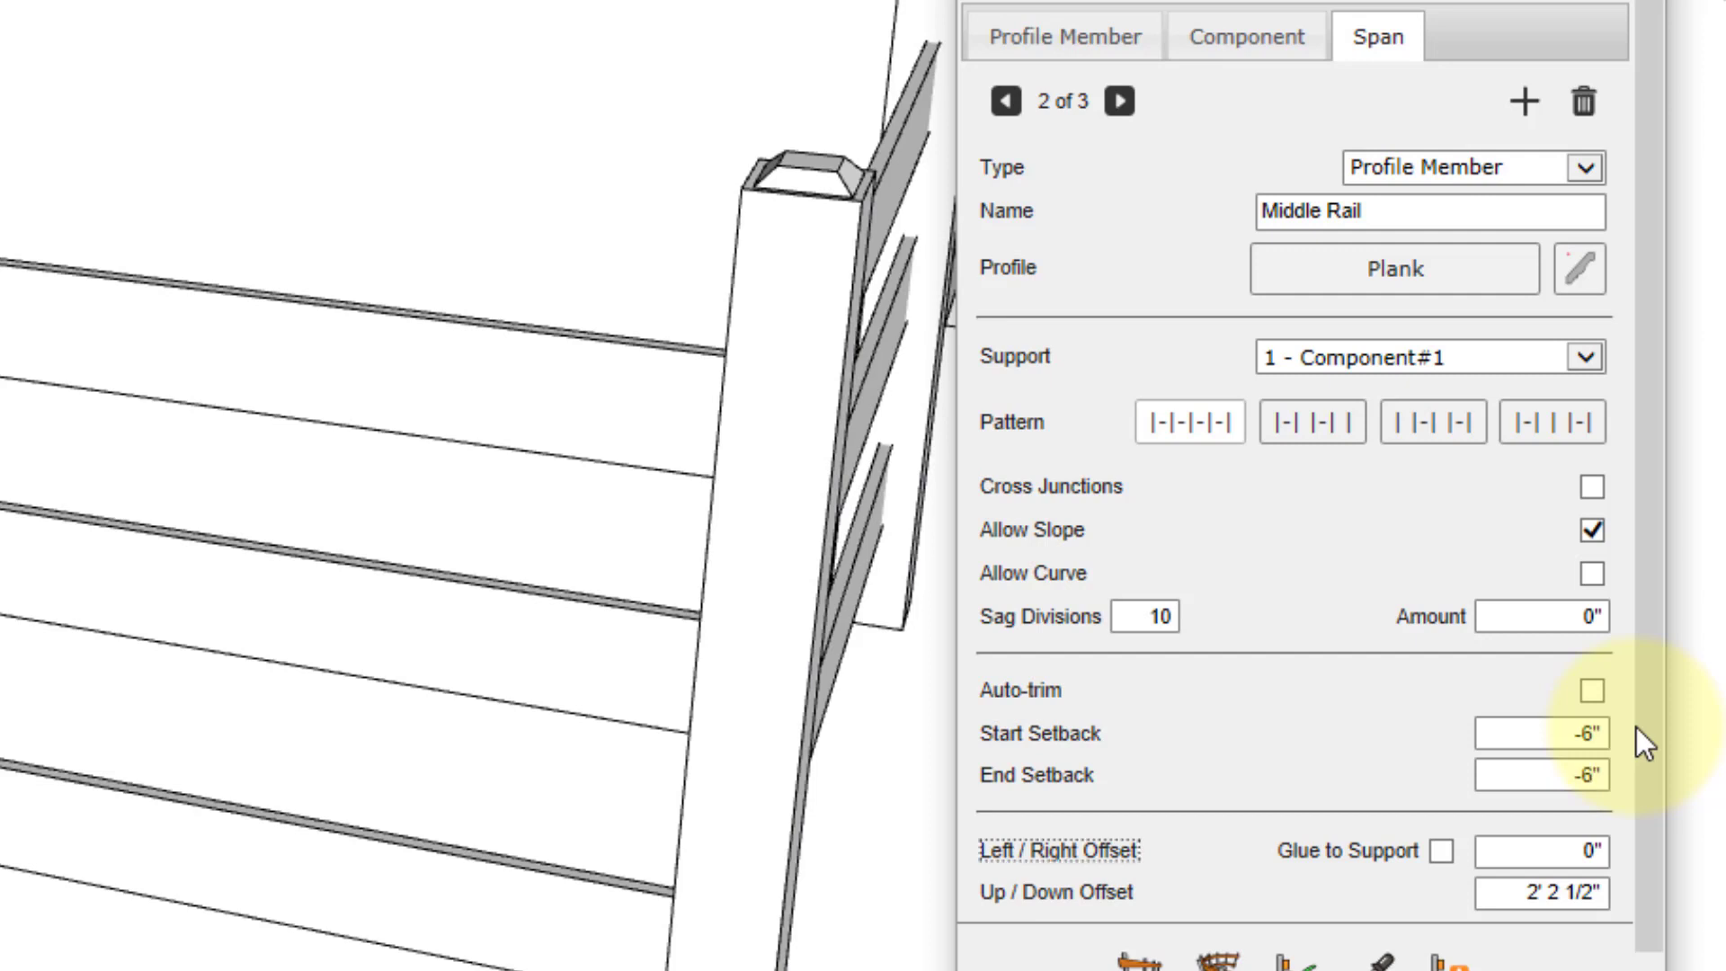
Turn on Auto-trim for the Bottom Rail and apply the assembly changes to the existing fence.
click(1113, 98)
click(1113, 99)
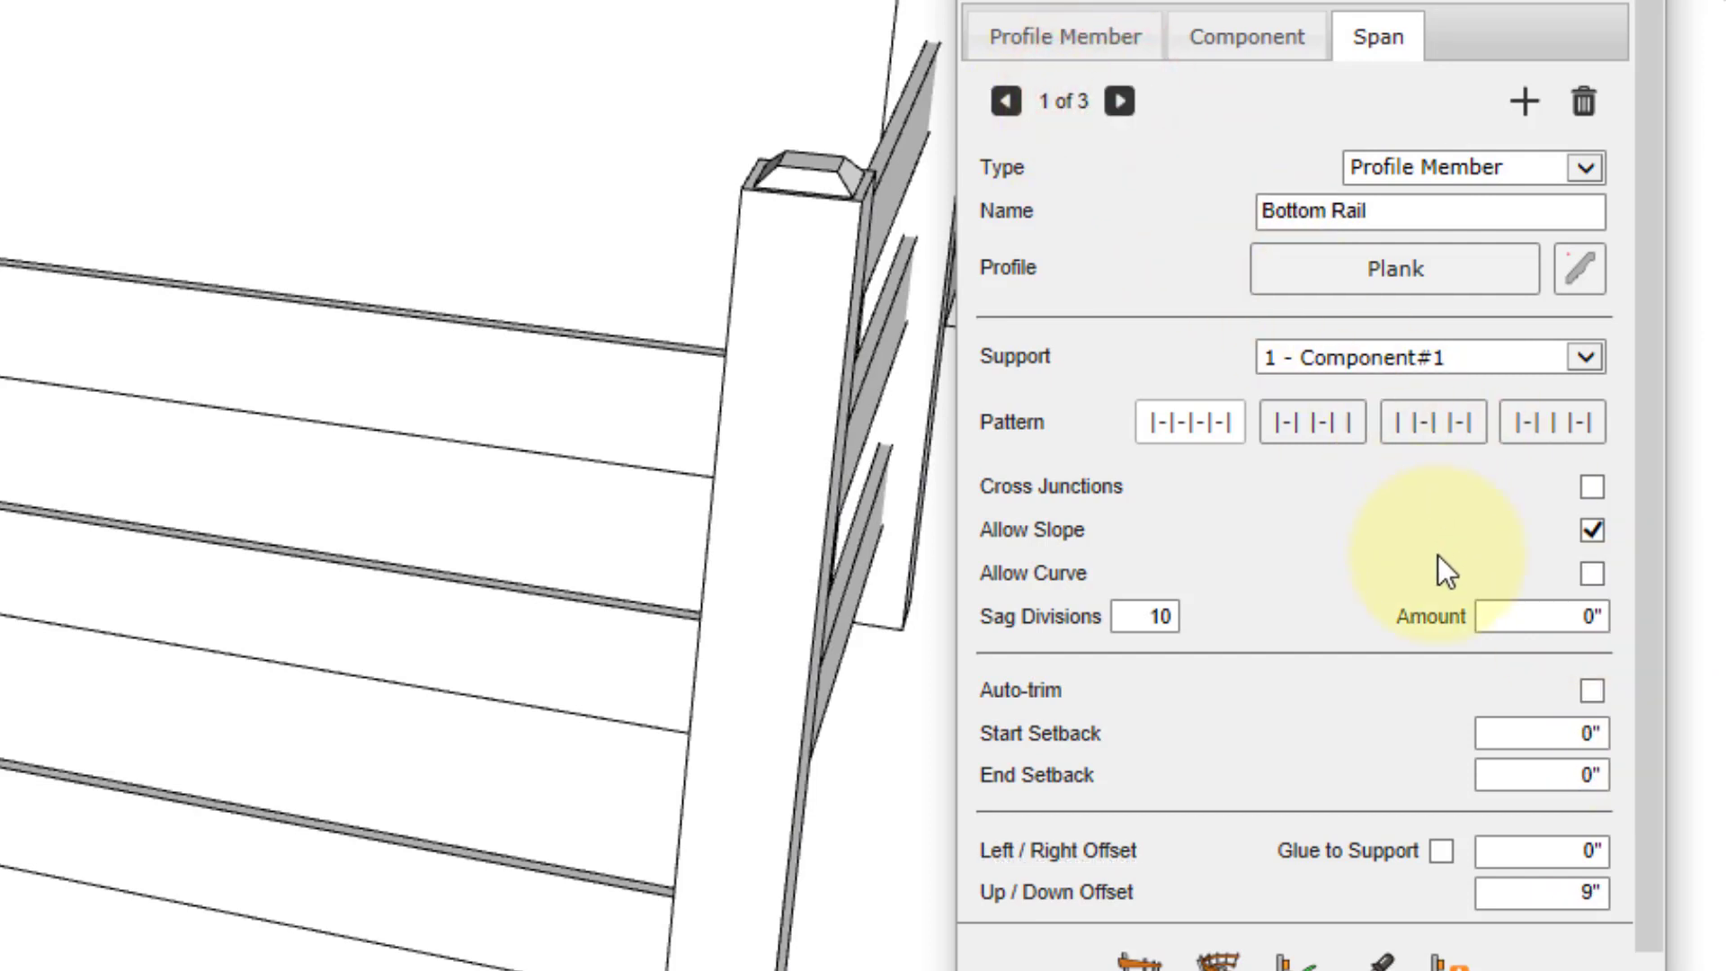
click(1602, 688)
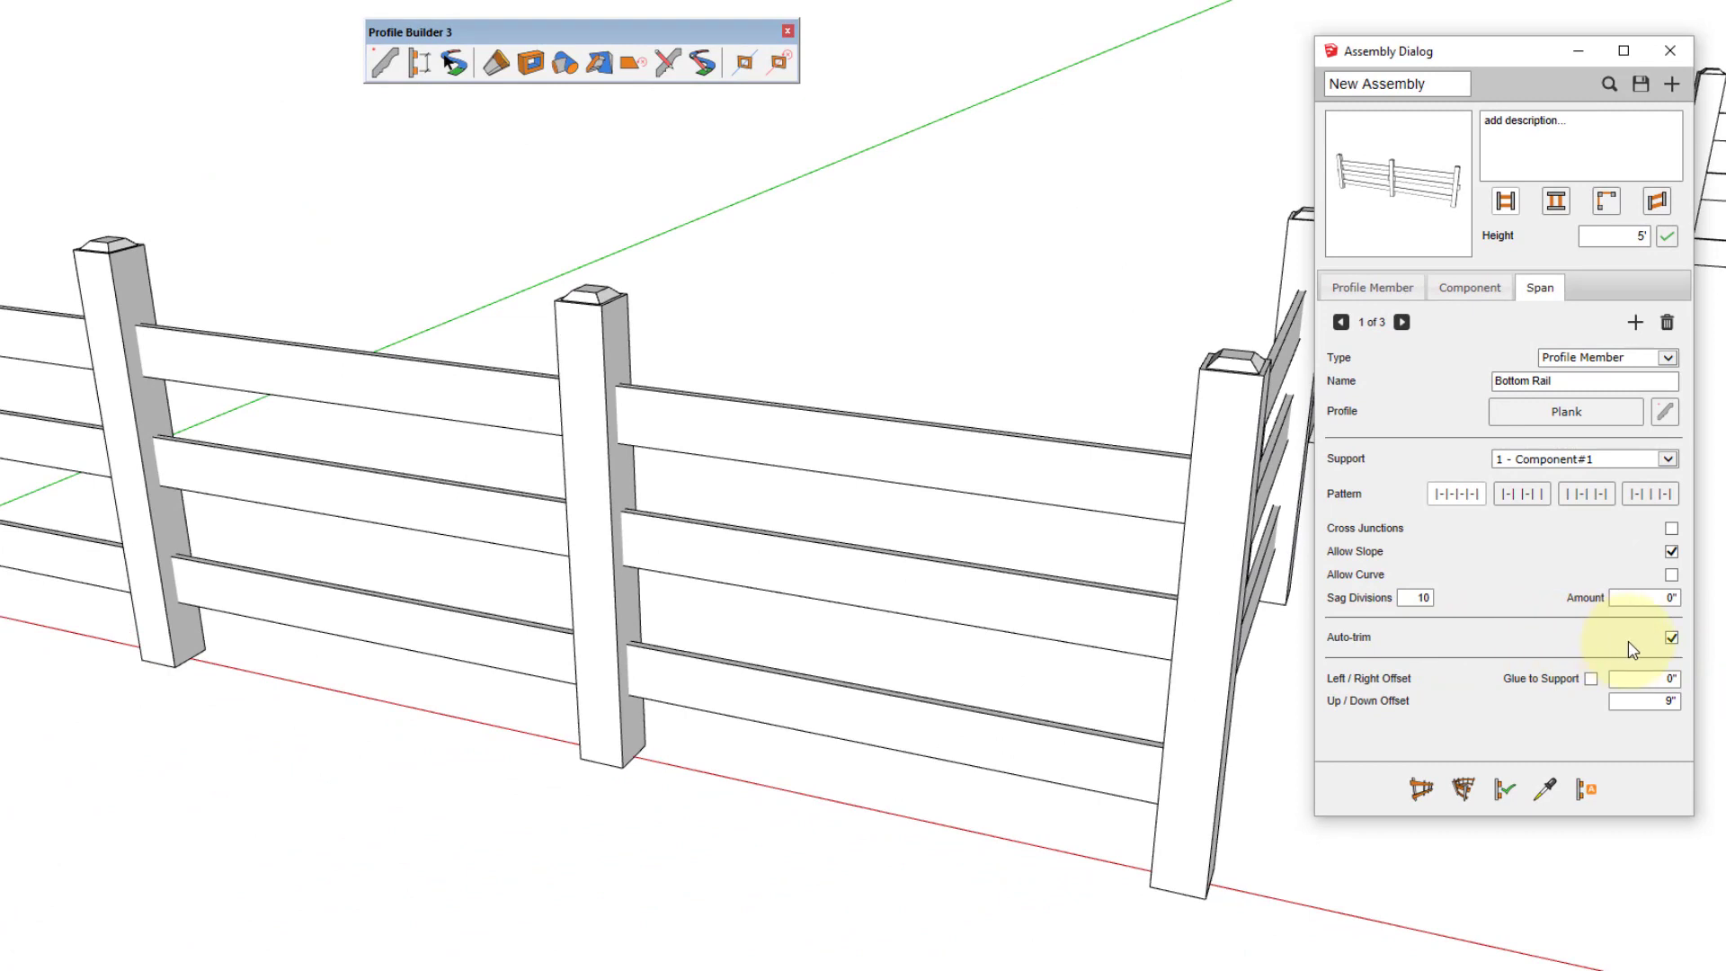
click(602, 412)
click(1503, 790)
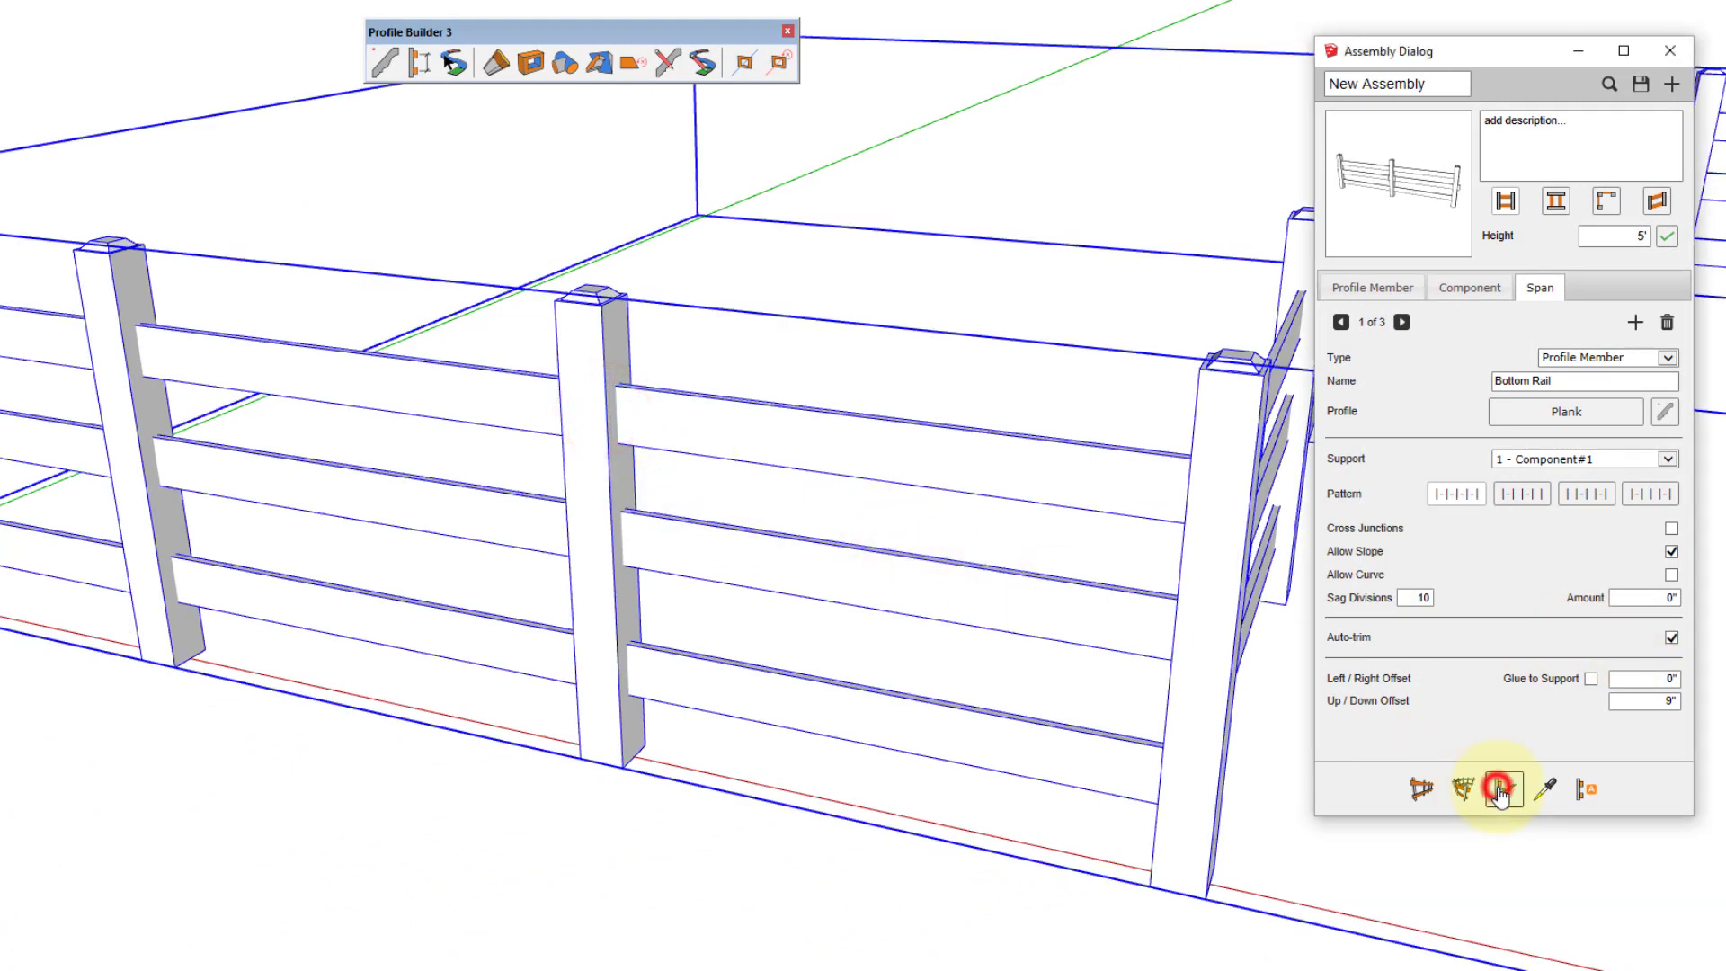
Examine in X-ray view how the ends of the three rails sit relative to an intermediate post.
middle_drag(601, 409, 586, 410)
scroll(585, 400, up, 5)
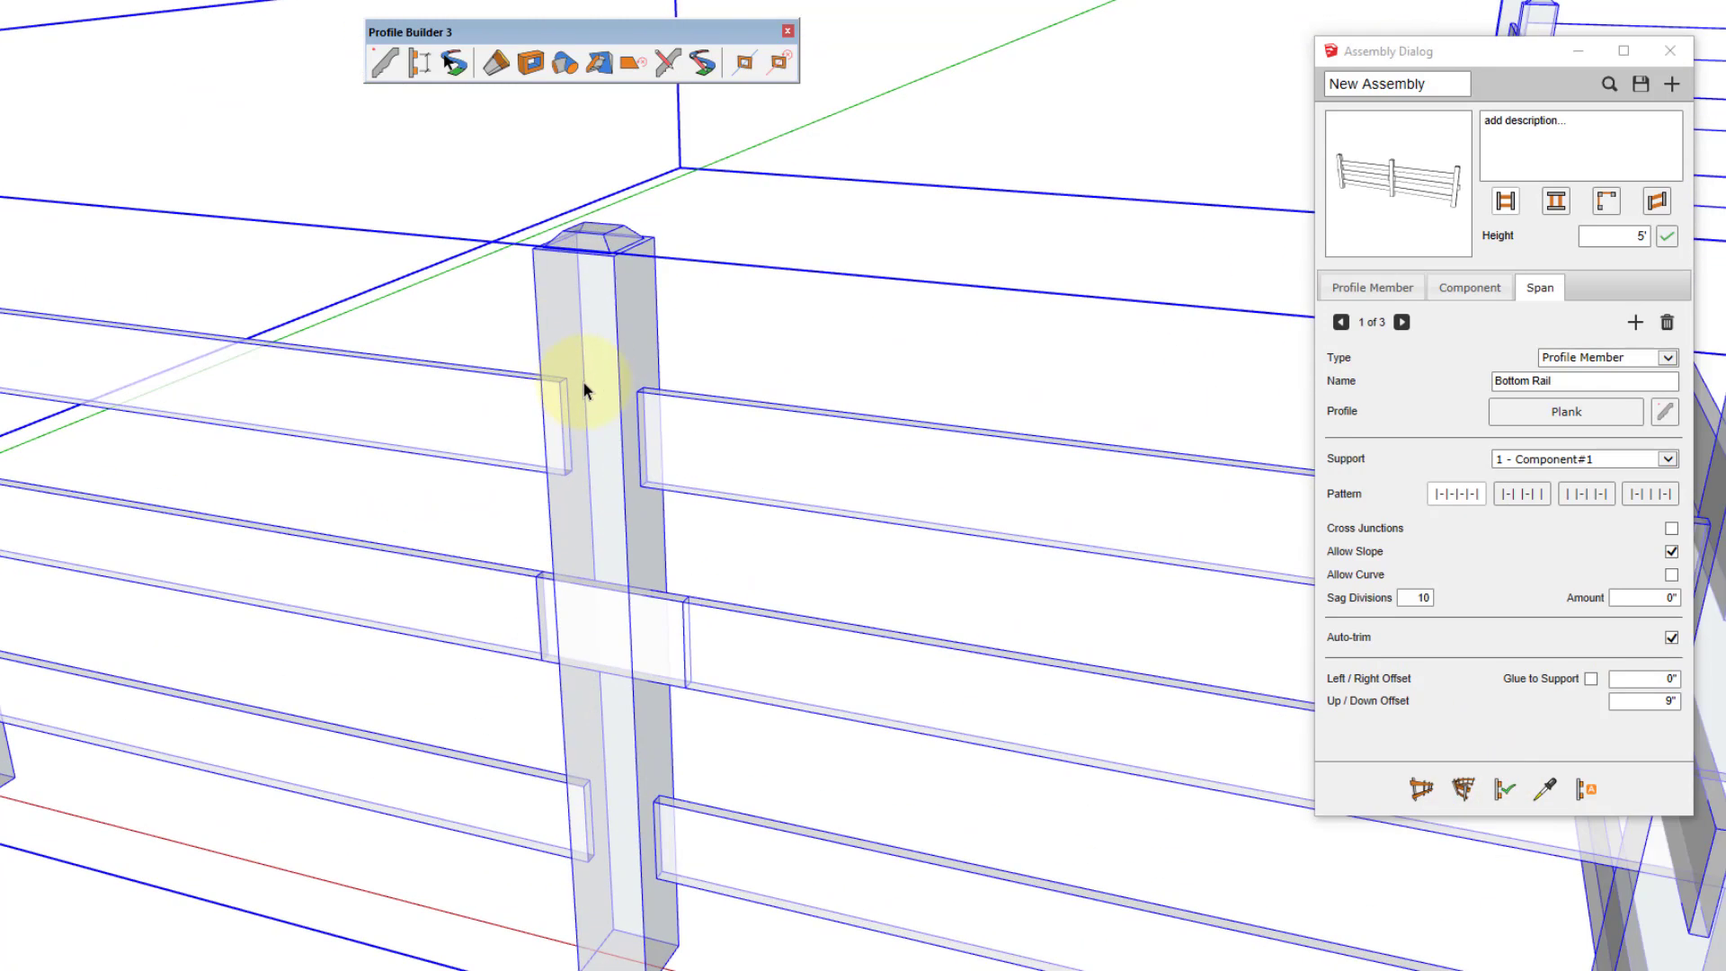
middle_drag(583, 381, 861, 361)
scroll(682, 367, up, 1)
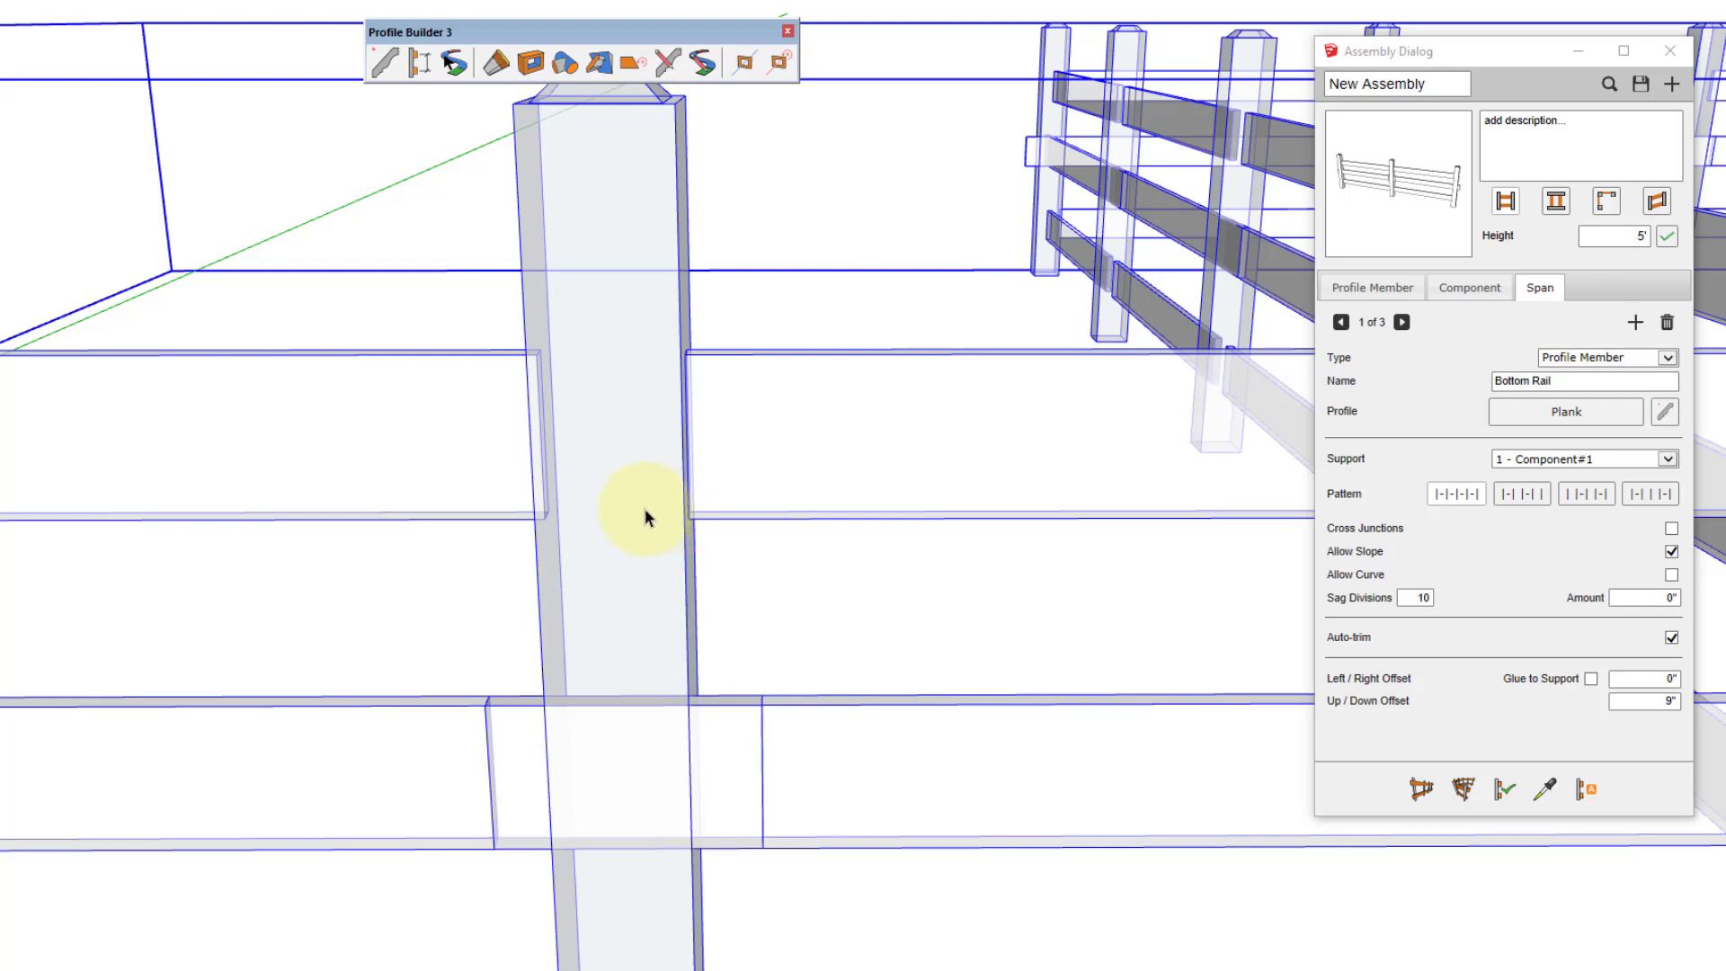
scroll(634, 517, down, 1)
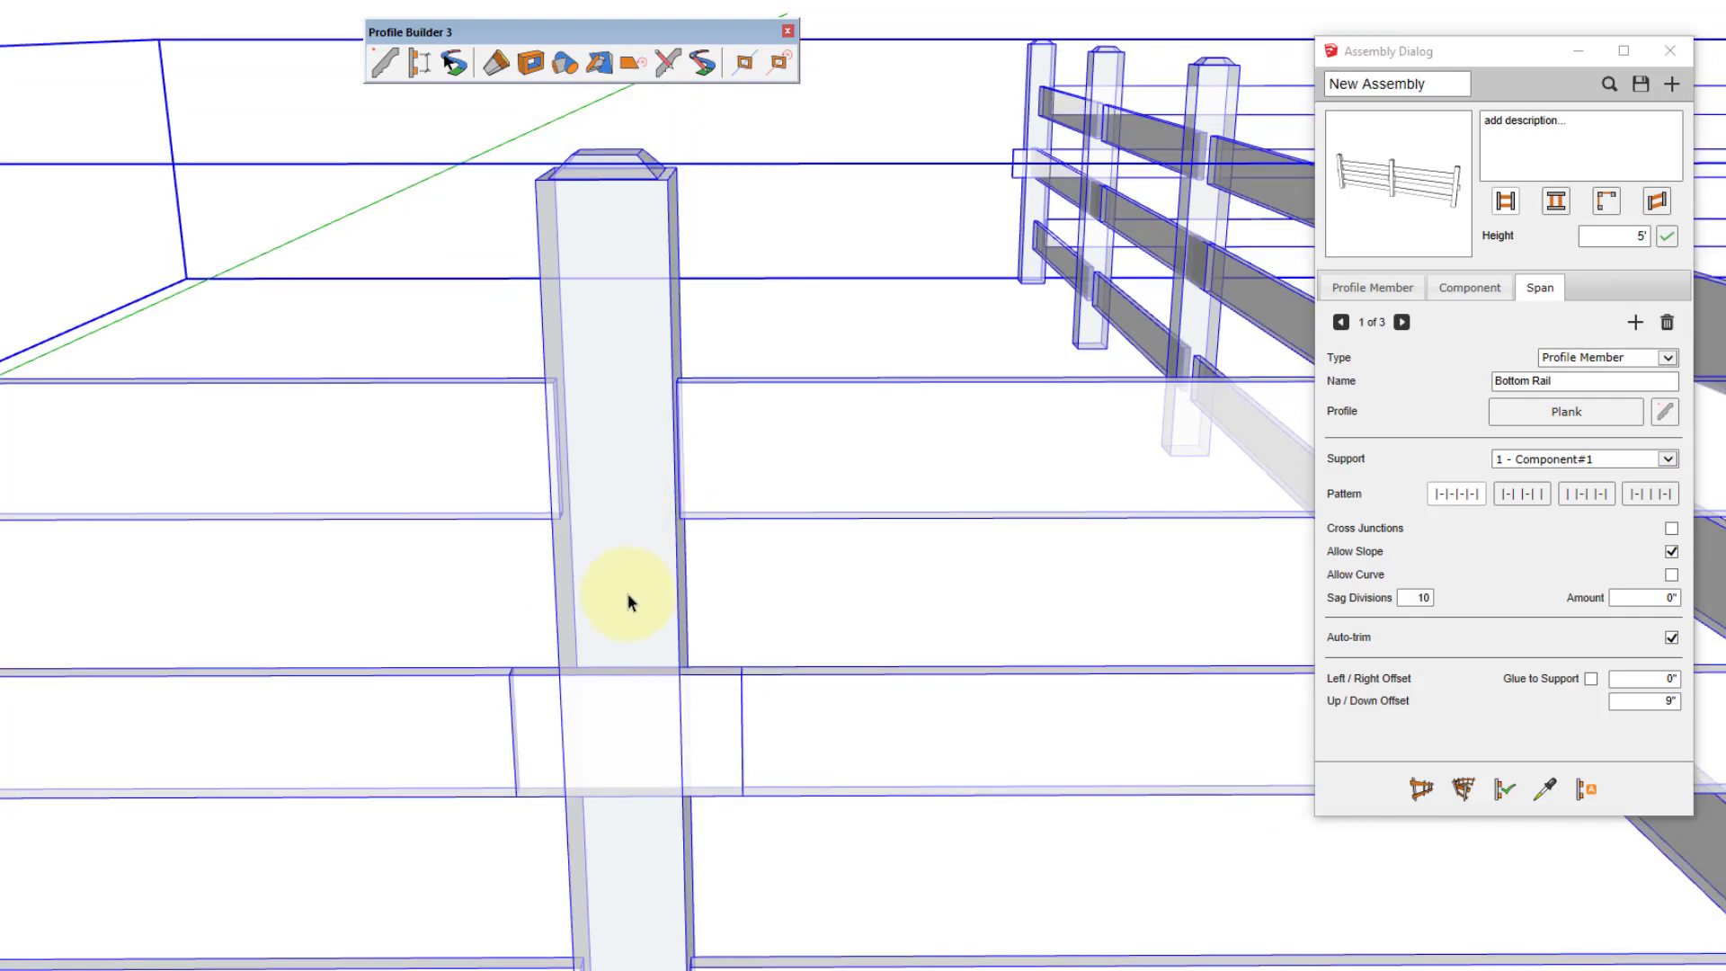
shift+middle_drag(627, 592, 622, 423)
Open the fence assembly and select its middle and bottom rails at the post to examine where each one ends.
double_click(770, 552)
click(770, 552)
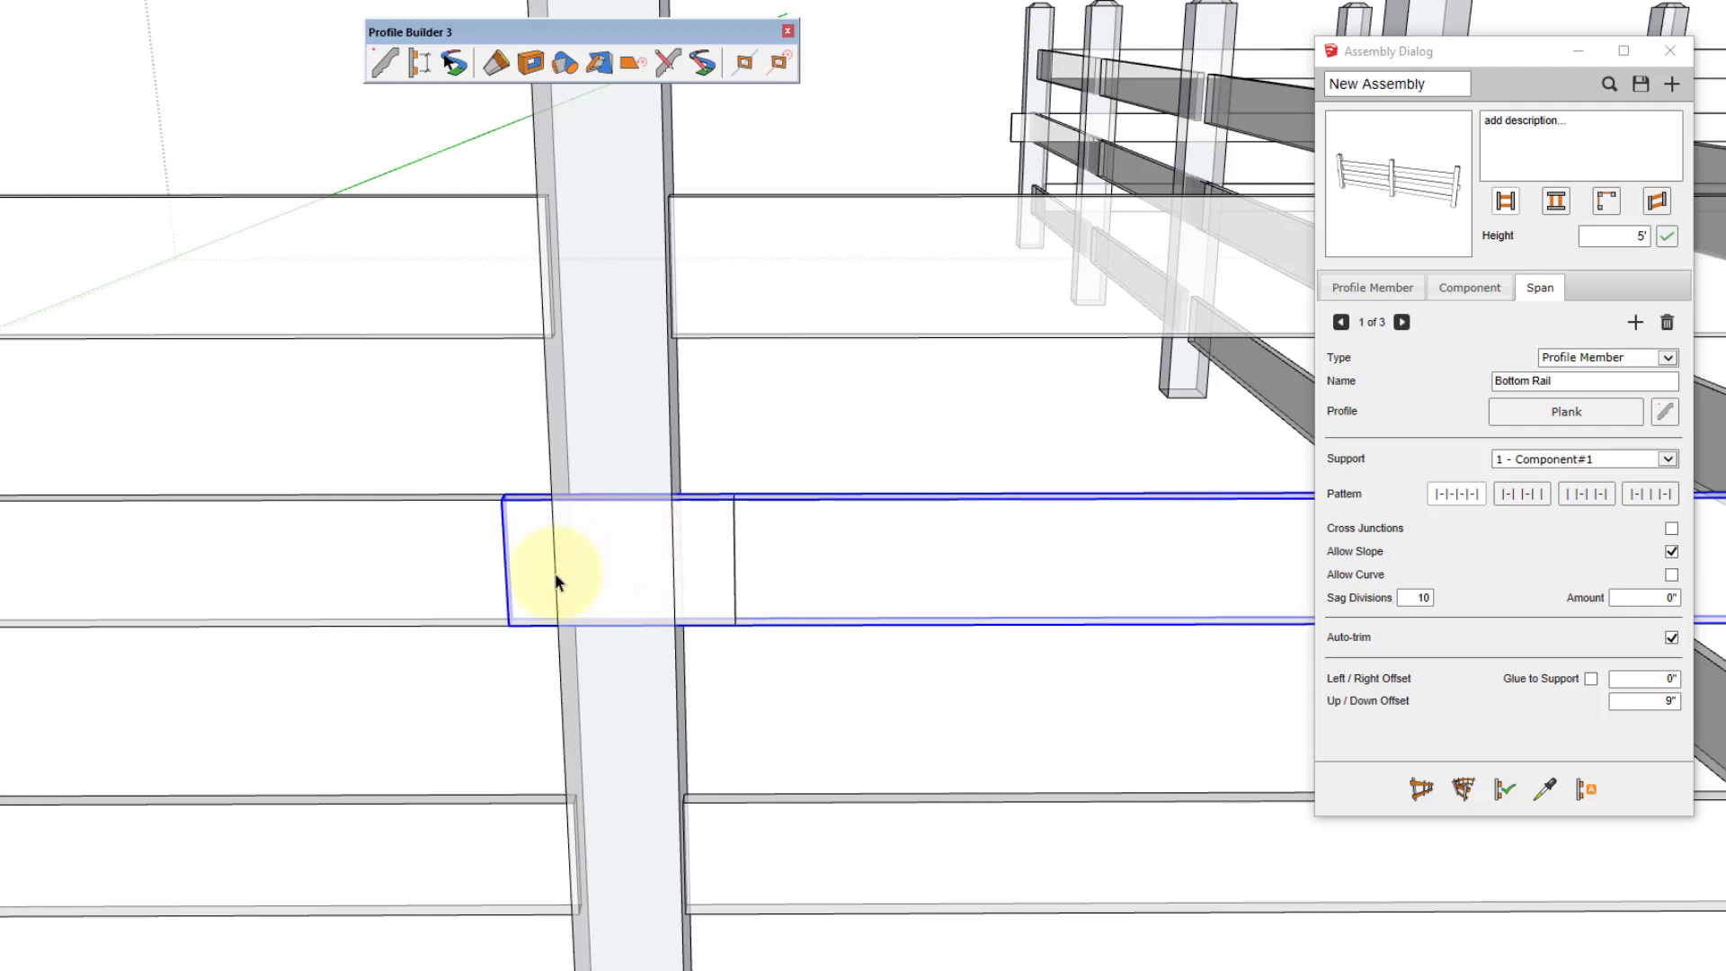
scroll(558, 570, down, 3)
shift+middle_drag(577, 616, 566, 396)
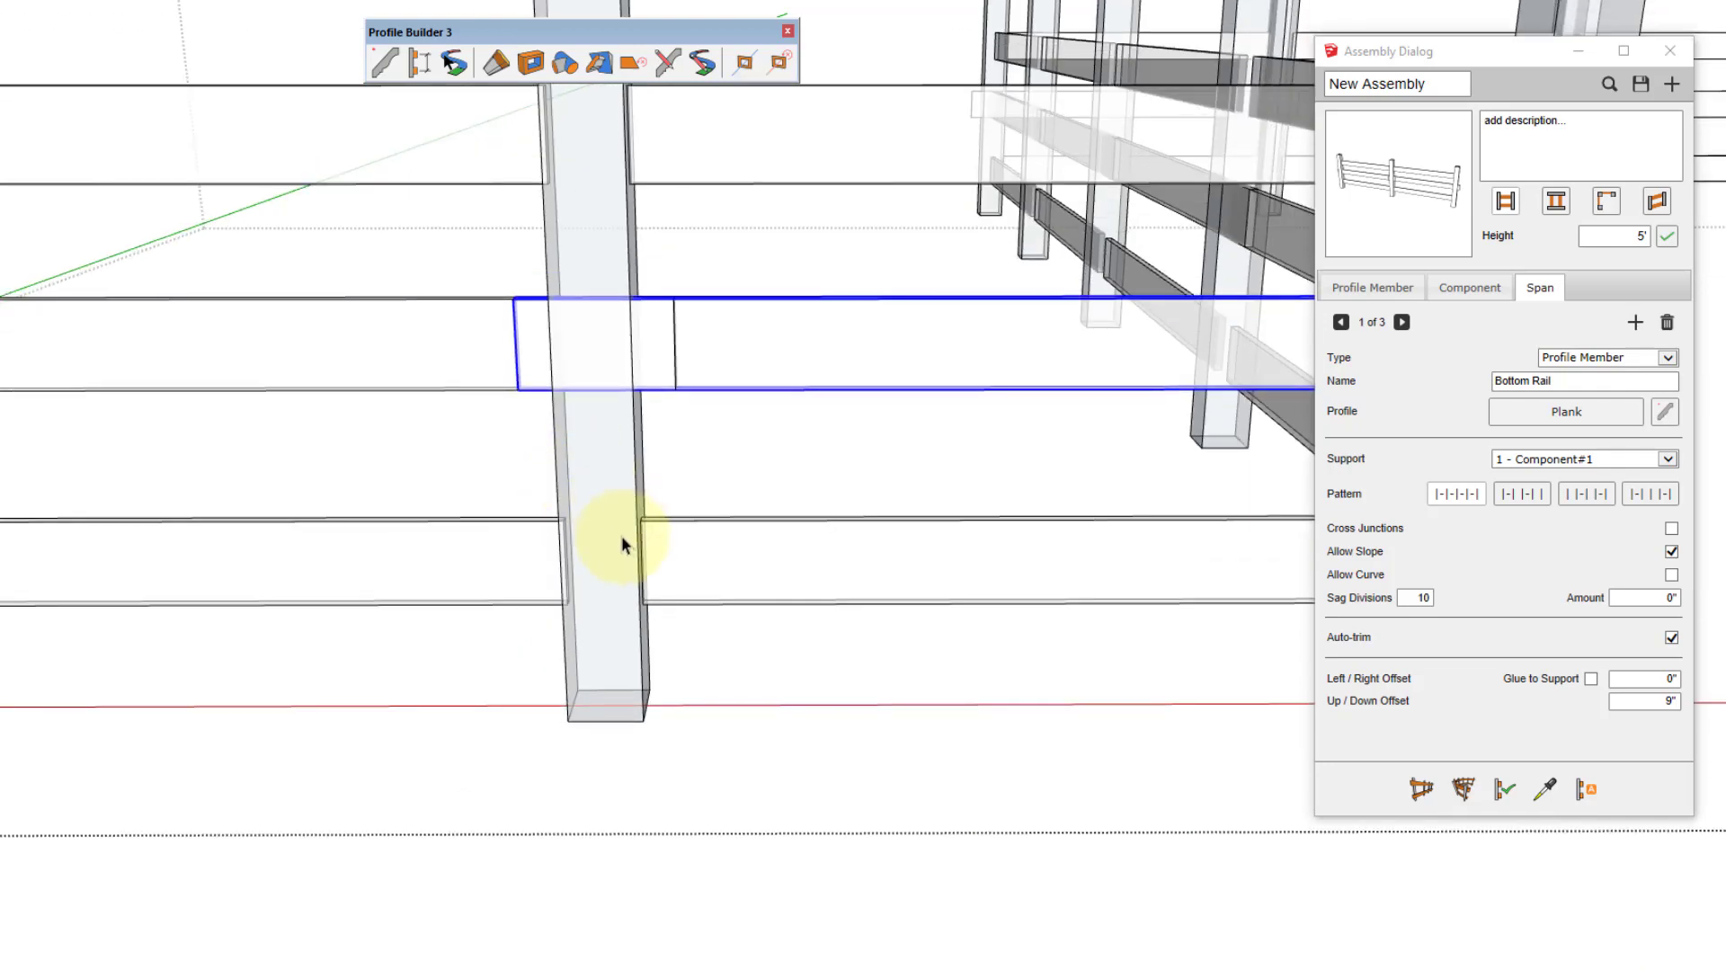
scroll(622, 544, up, 3)
click(674, 551)
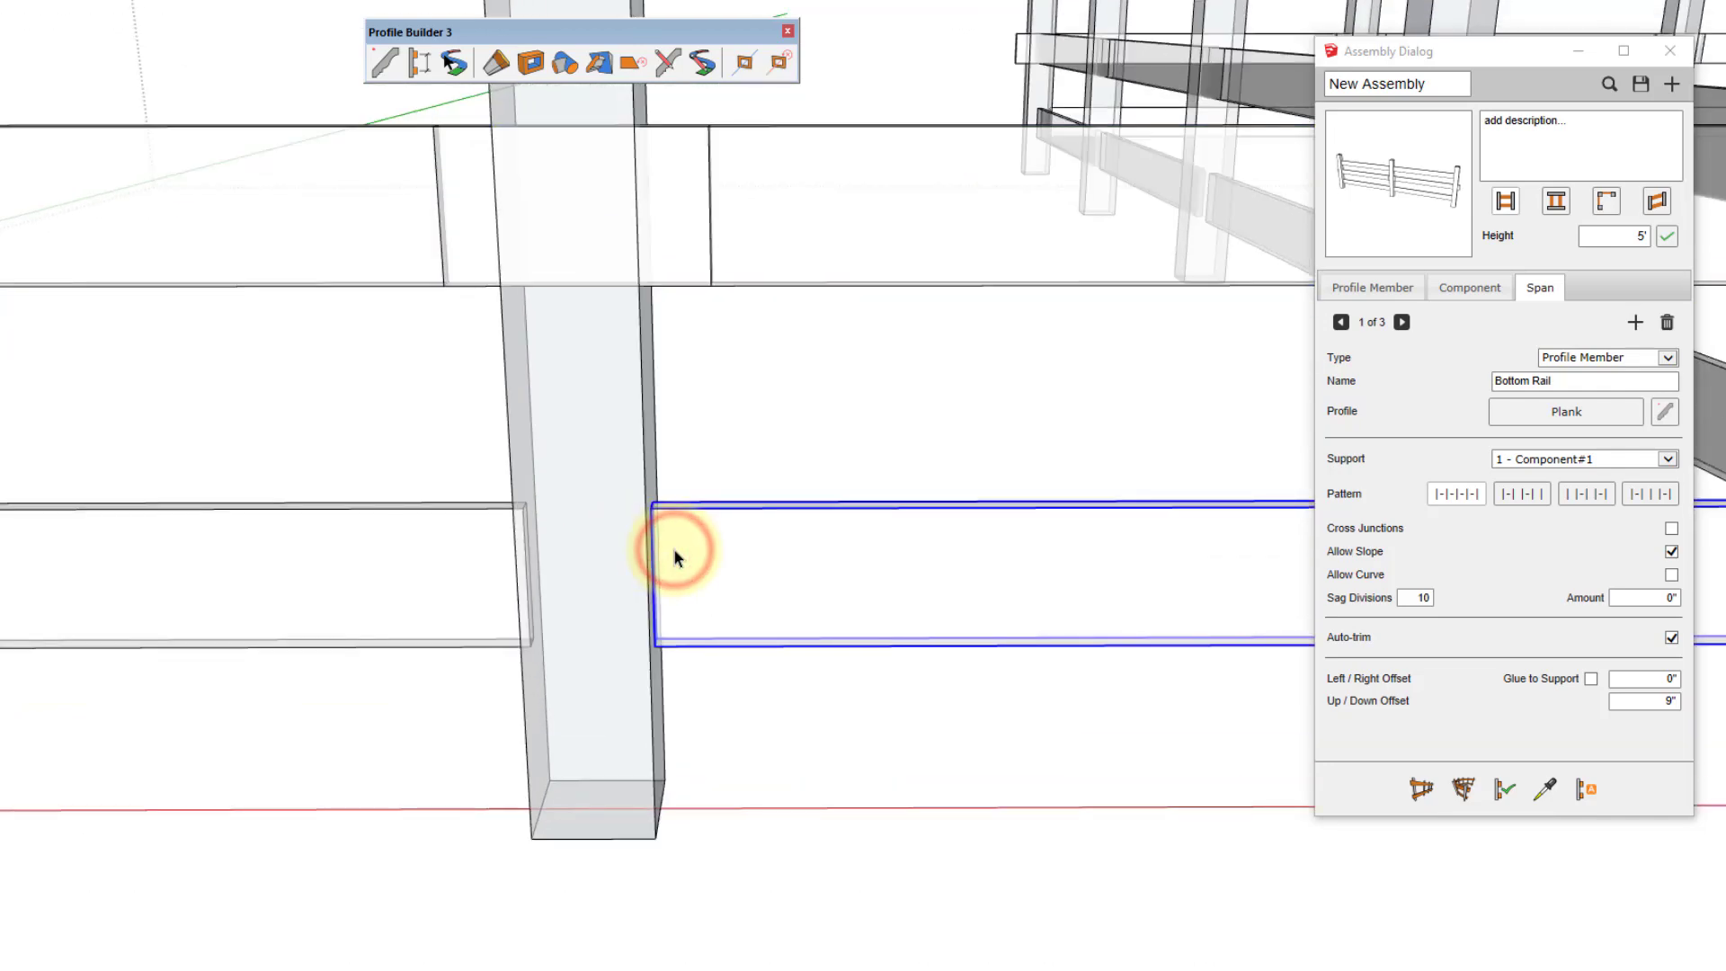
Turn on Cross Junctions for the Top Rail and apply the change to the fence.
middle_drag(674, 550, 637, 413)
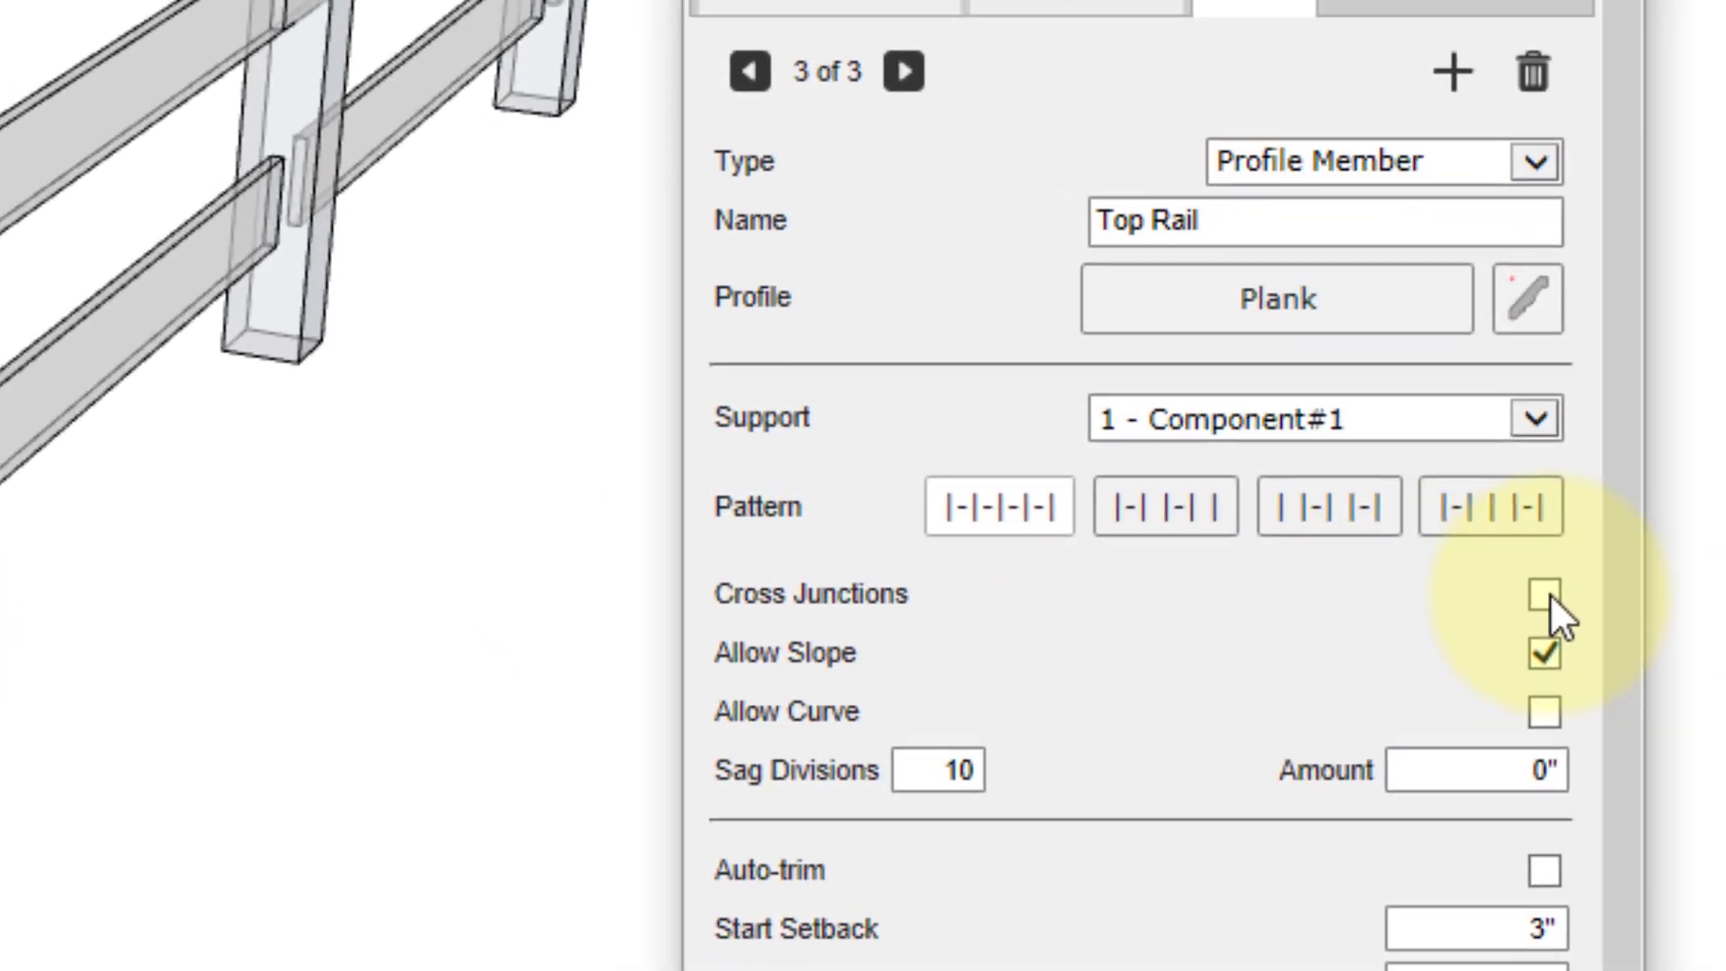
click(1546, 595)
click(667, 460)
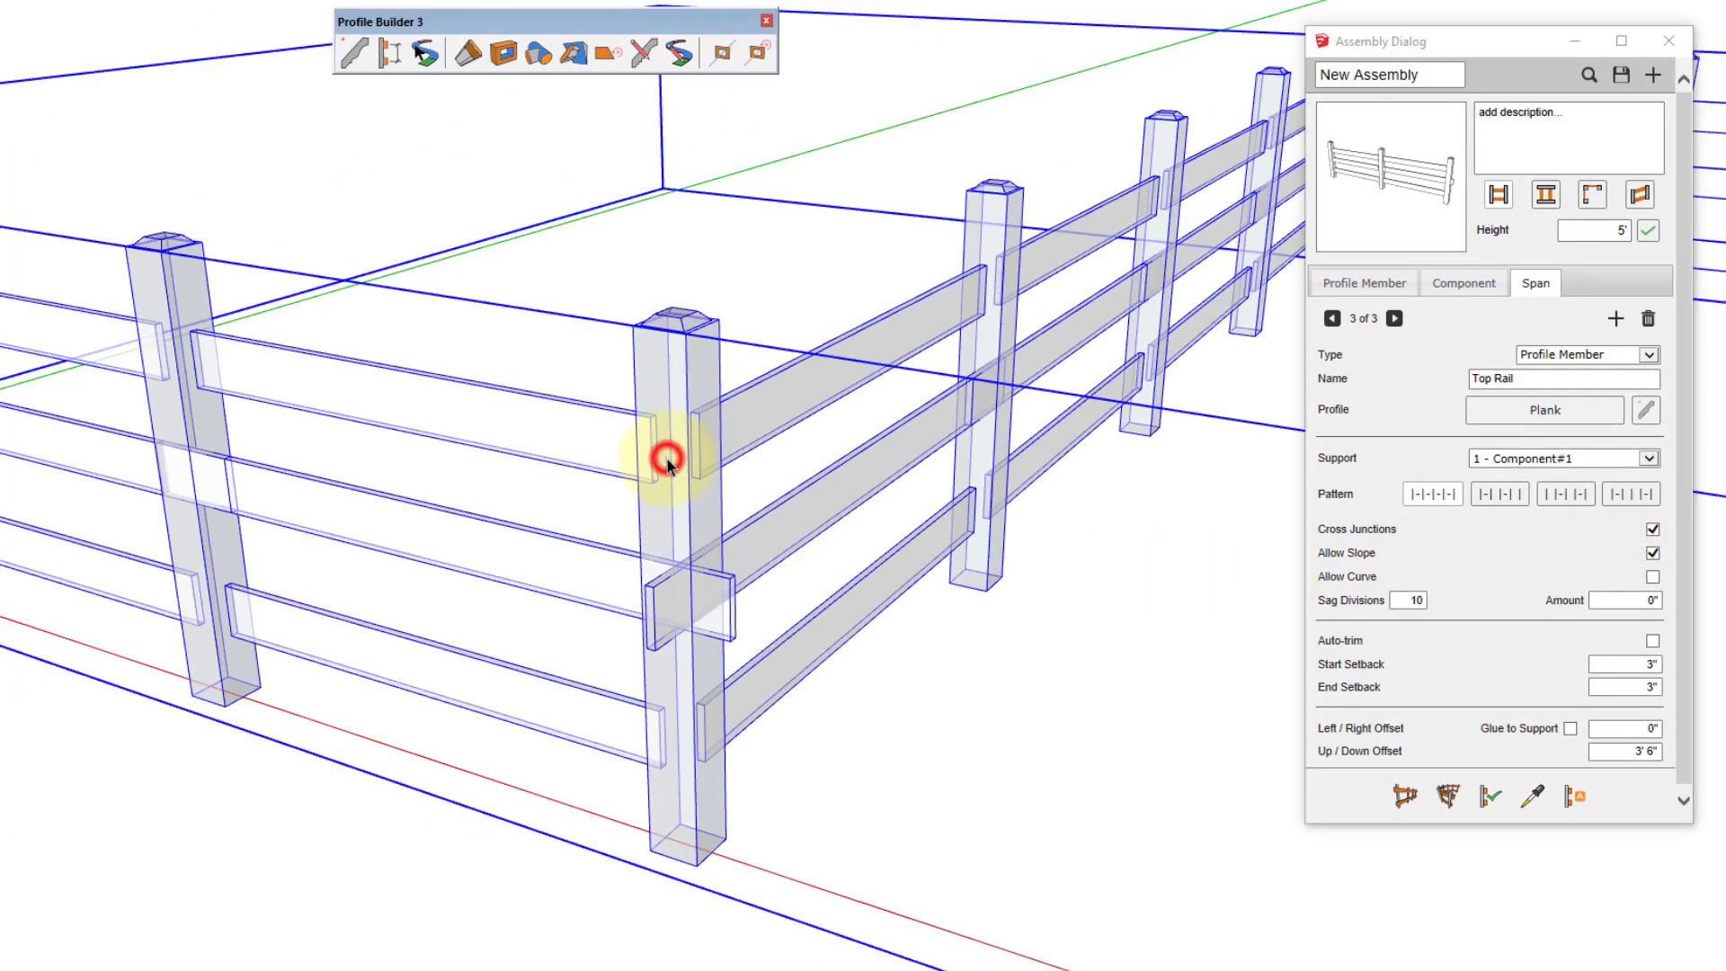
click(1489, 794)
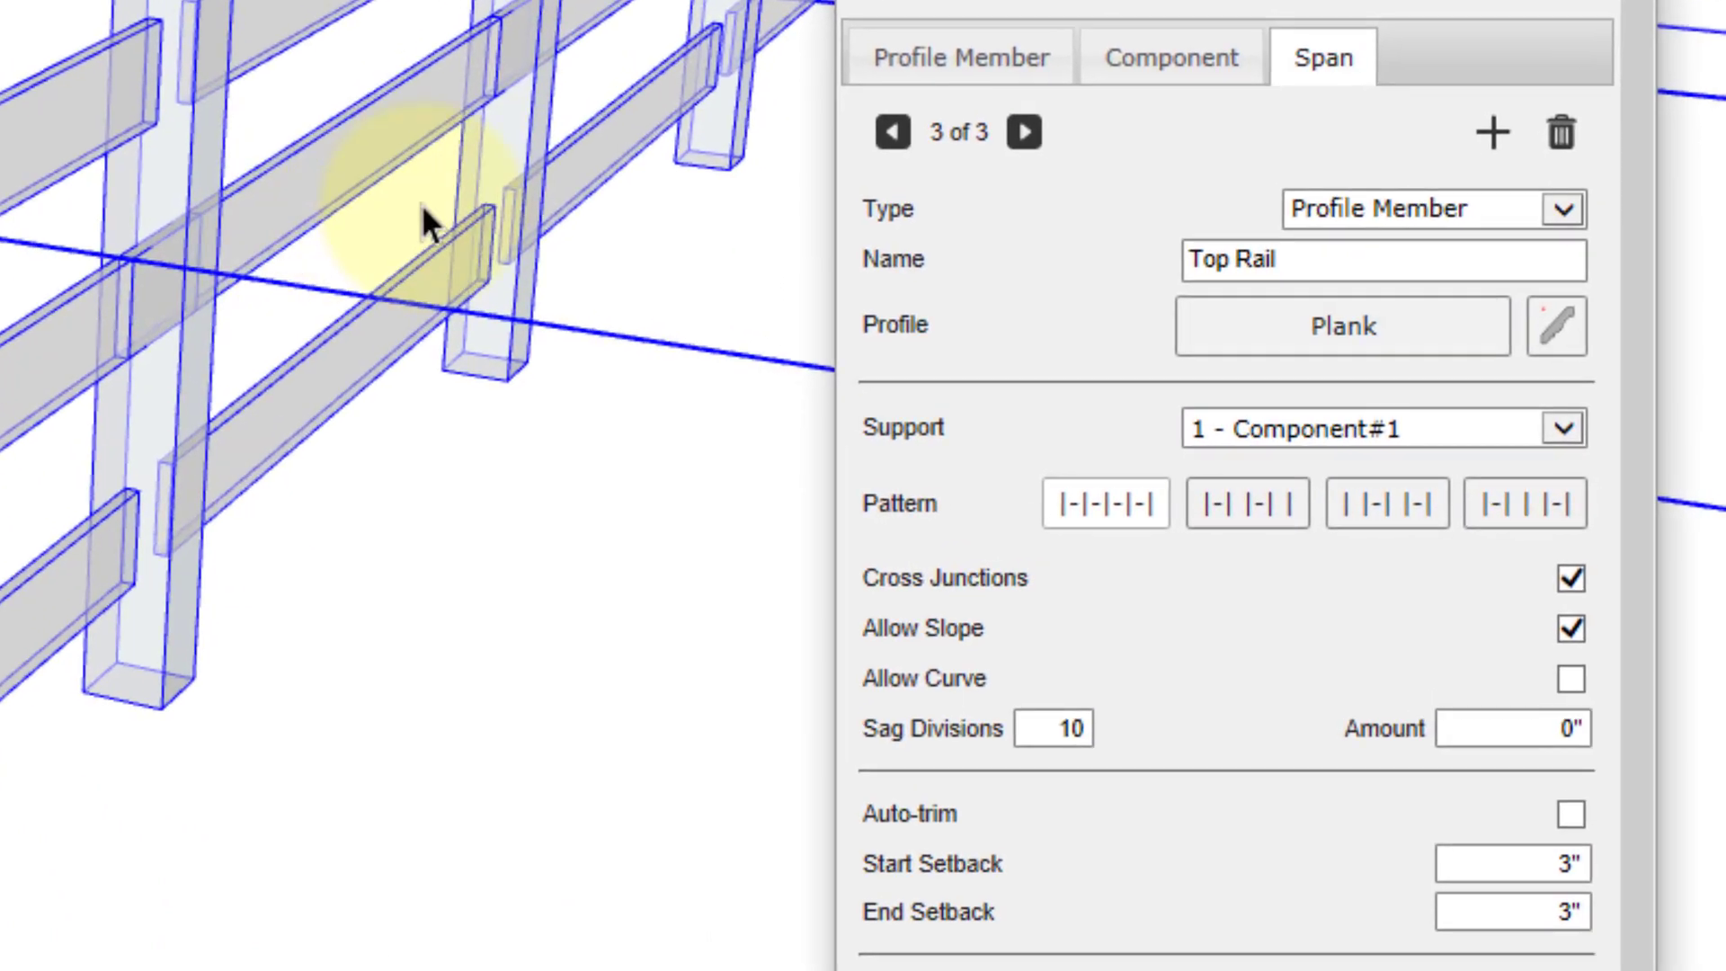
Set the post component's junction setback to 12" and apply it to the fence.
click(1157, 52)
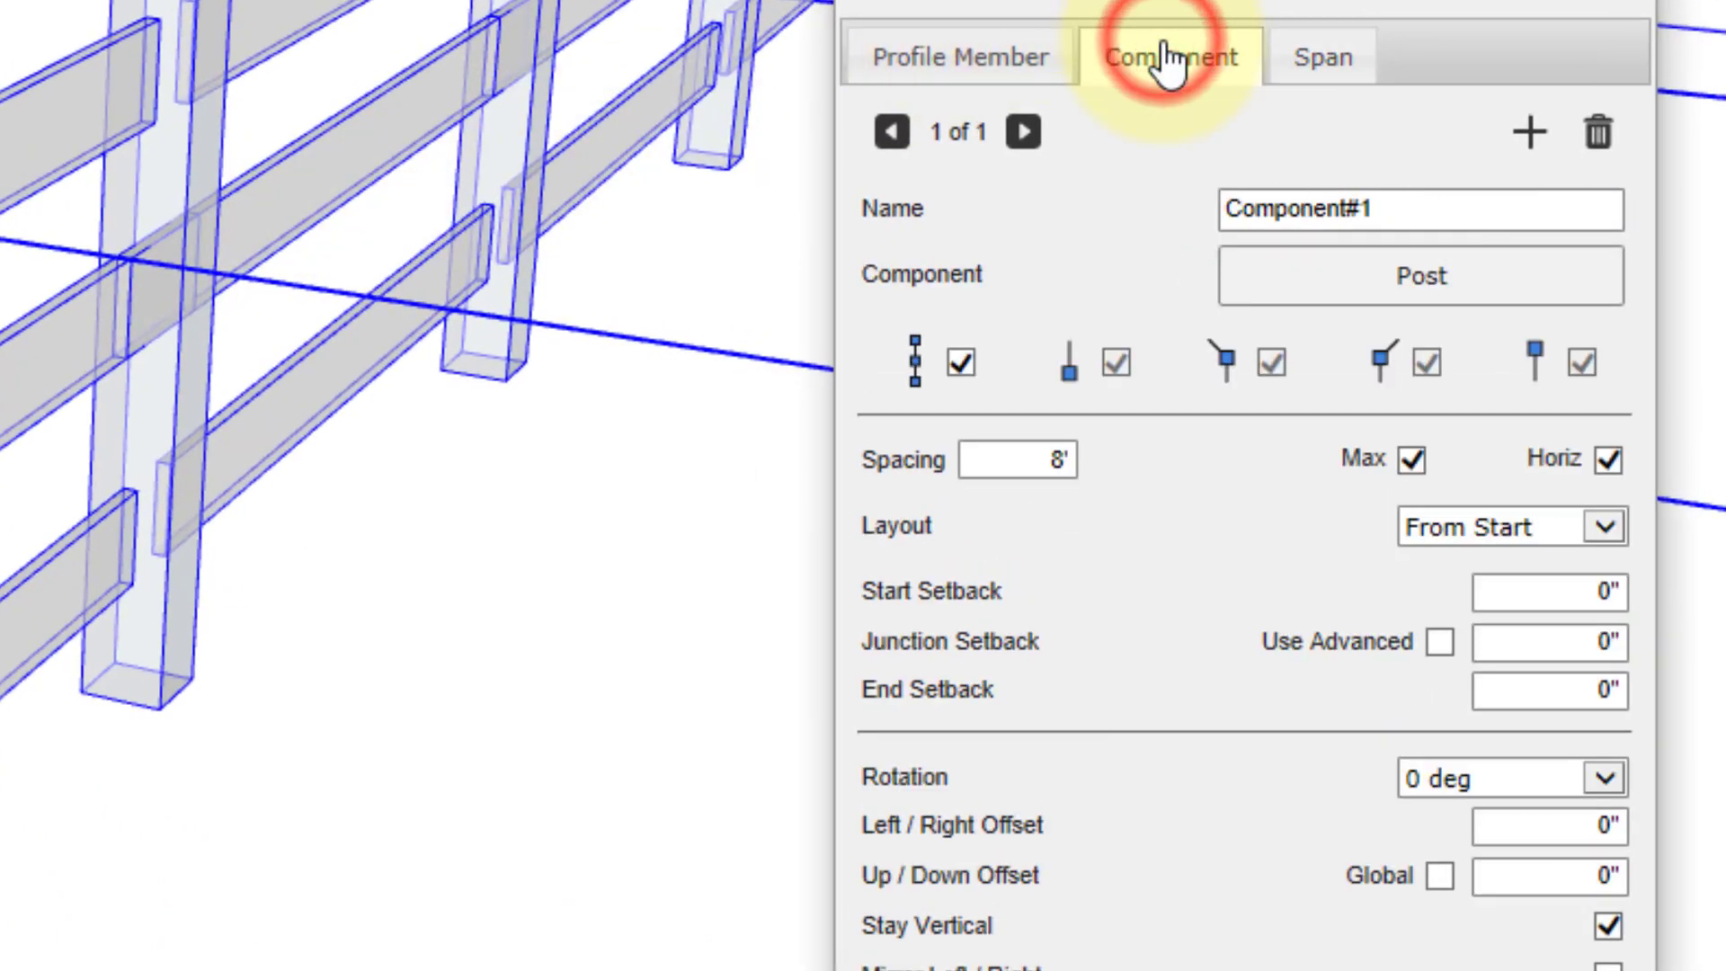
drag(1540, 644, 1626, 639)
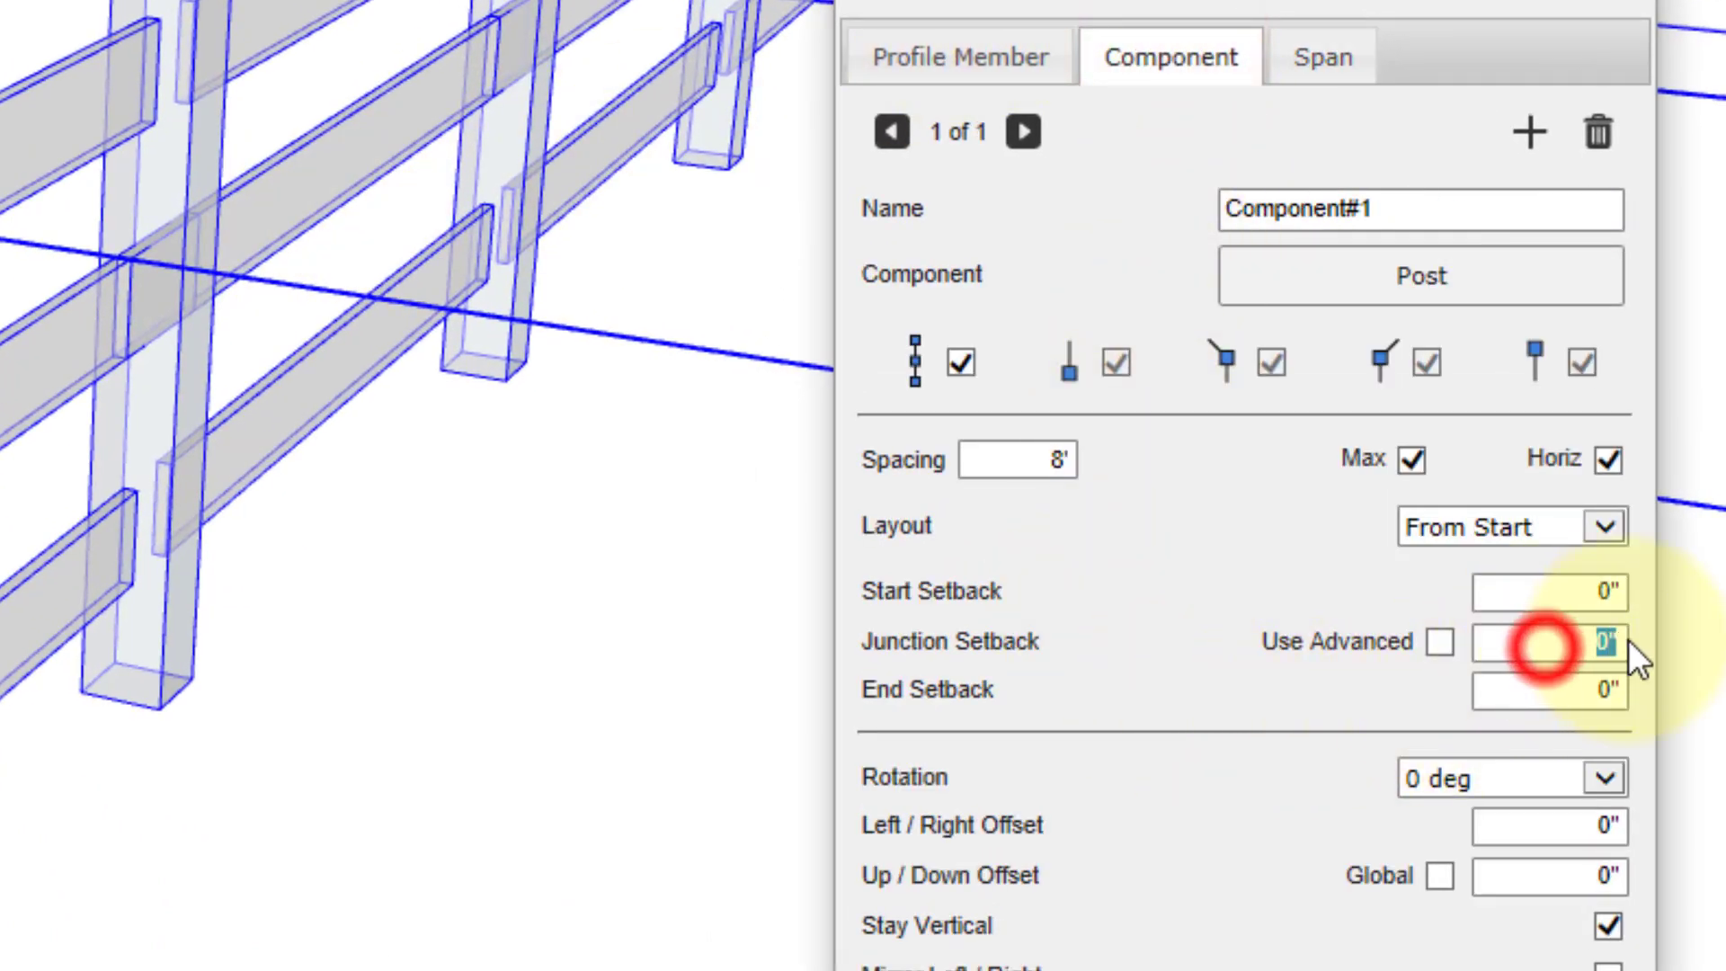
text(12)
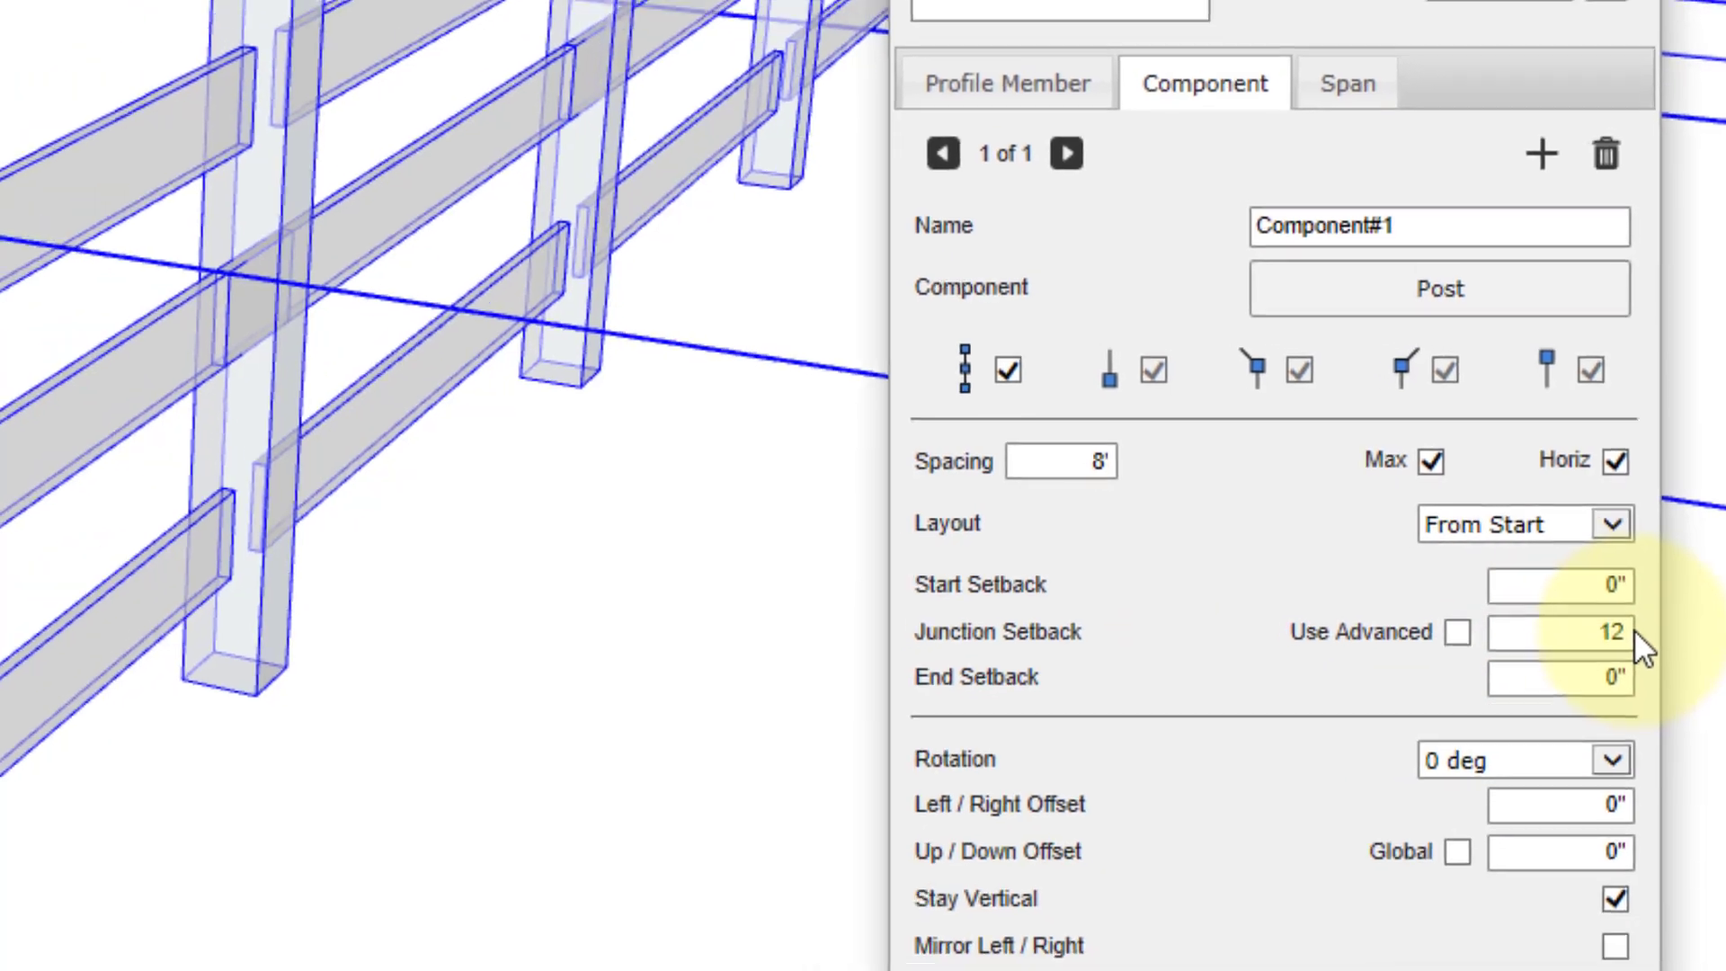
key(Tab)
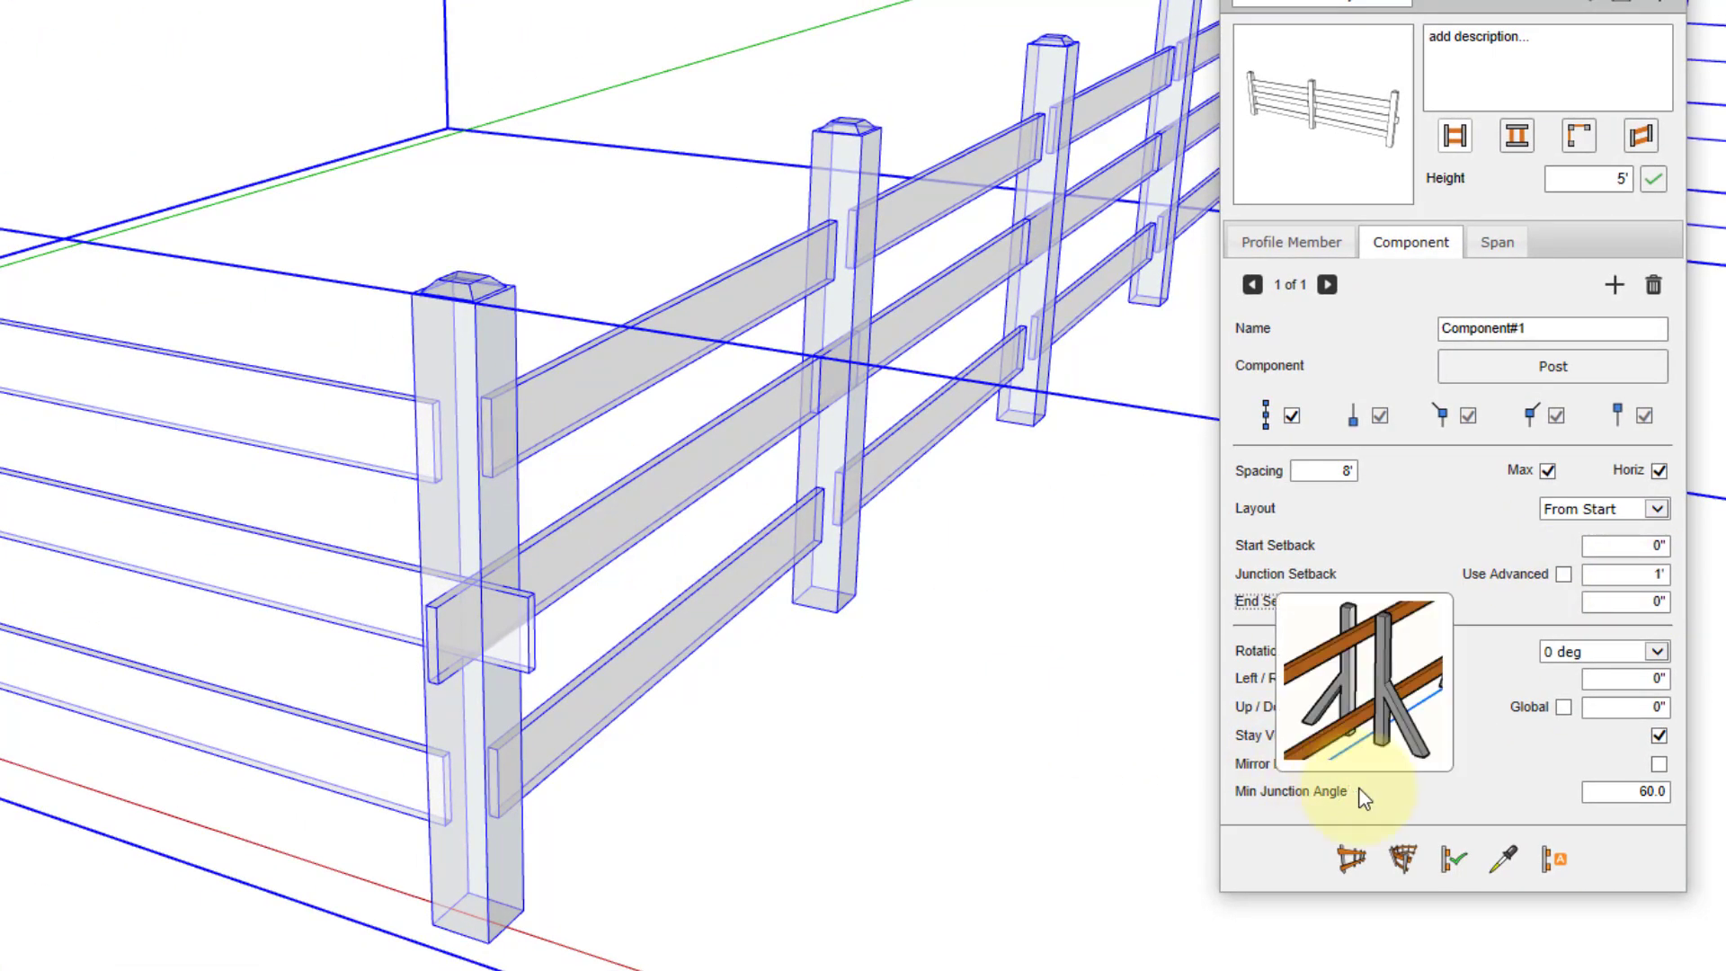
click(1453, 858)
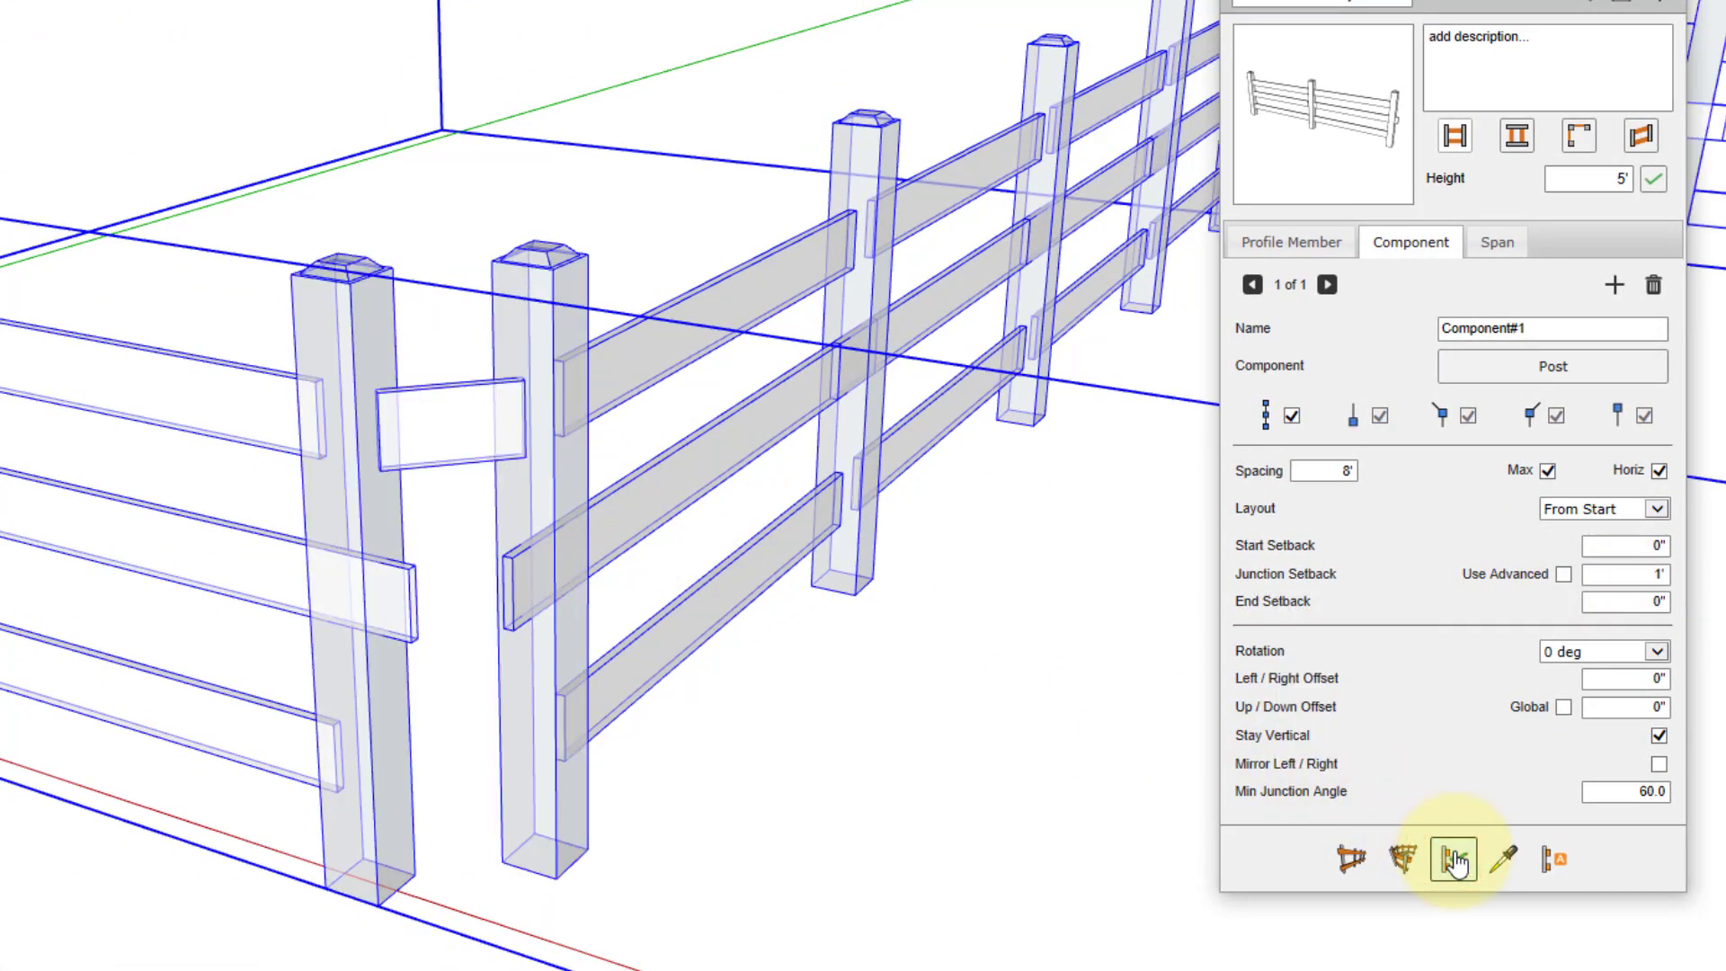
Turn on Allow Curve for the Top Rail span and apply the change to the fence.
scroll(278, 396, up, 5)
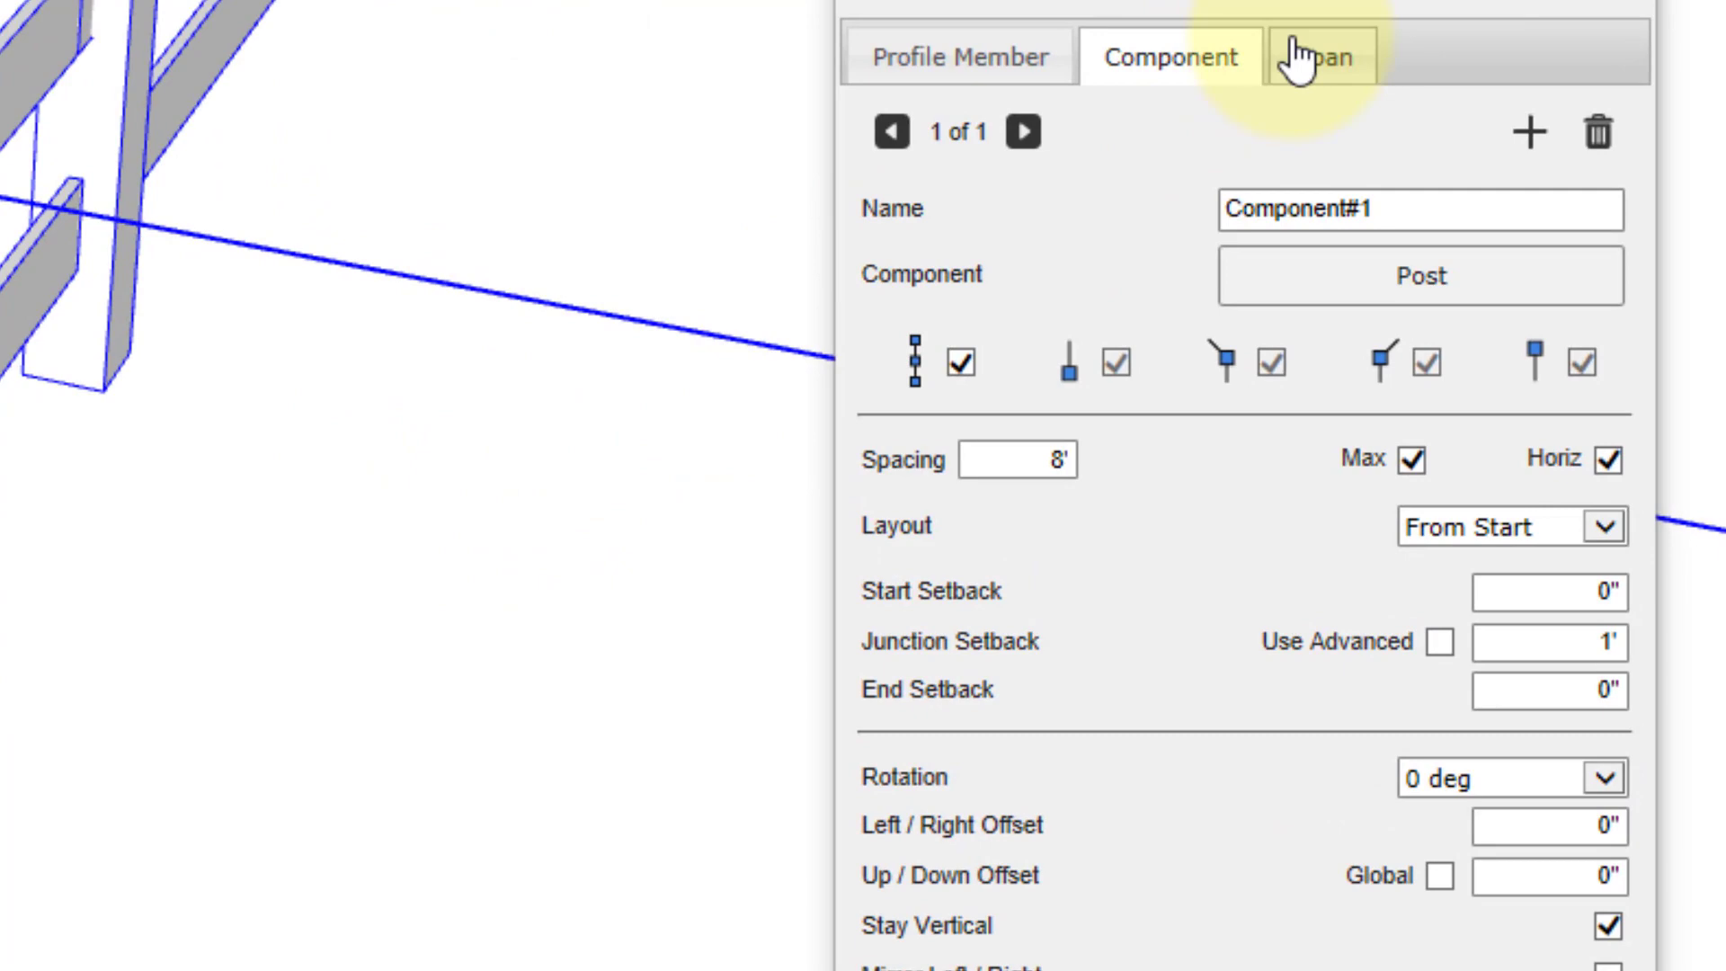
click(1494, 241)
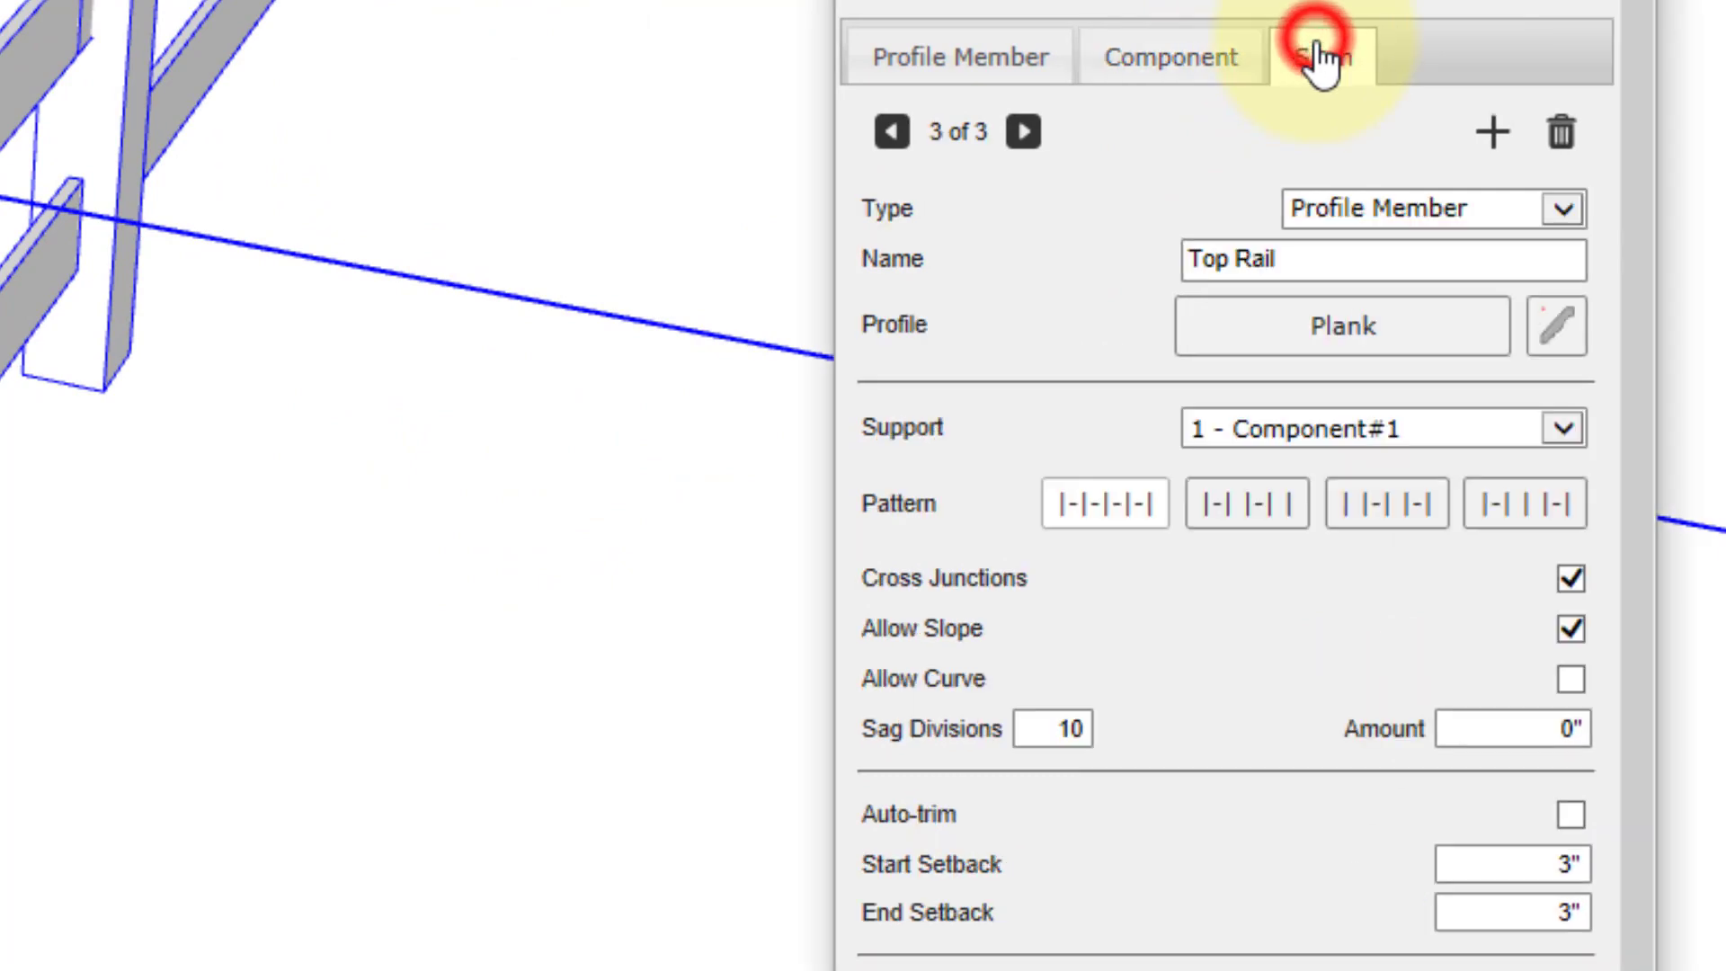
click(1570, 679)
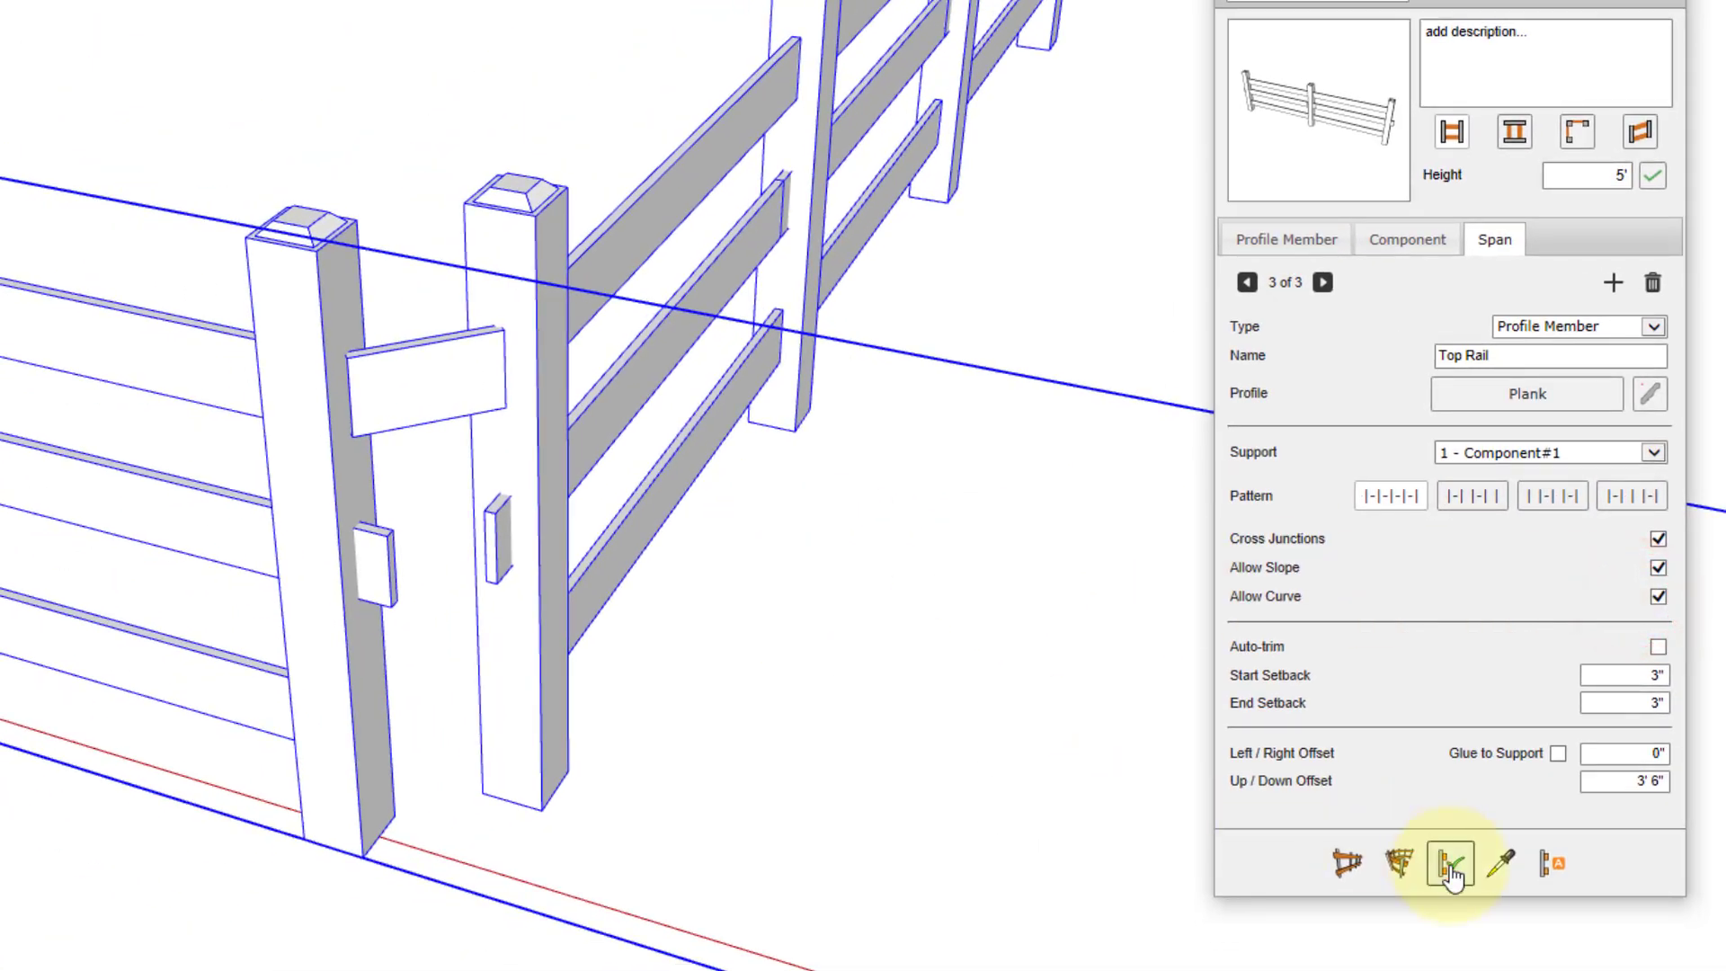
click(1450, 867)
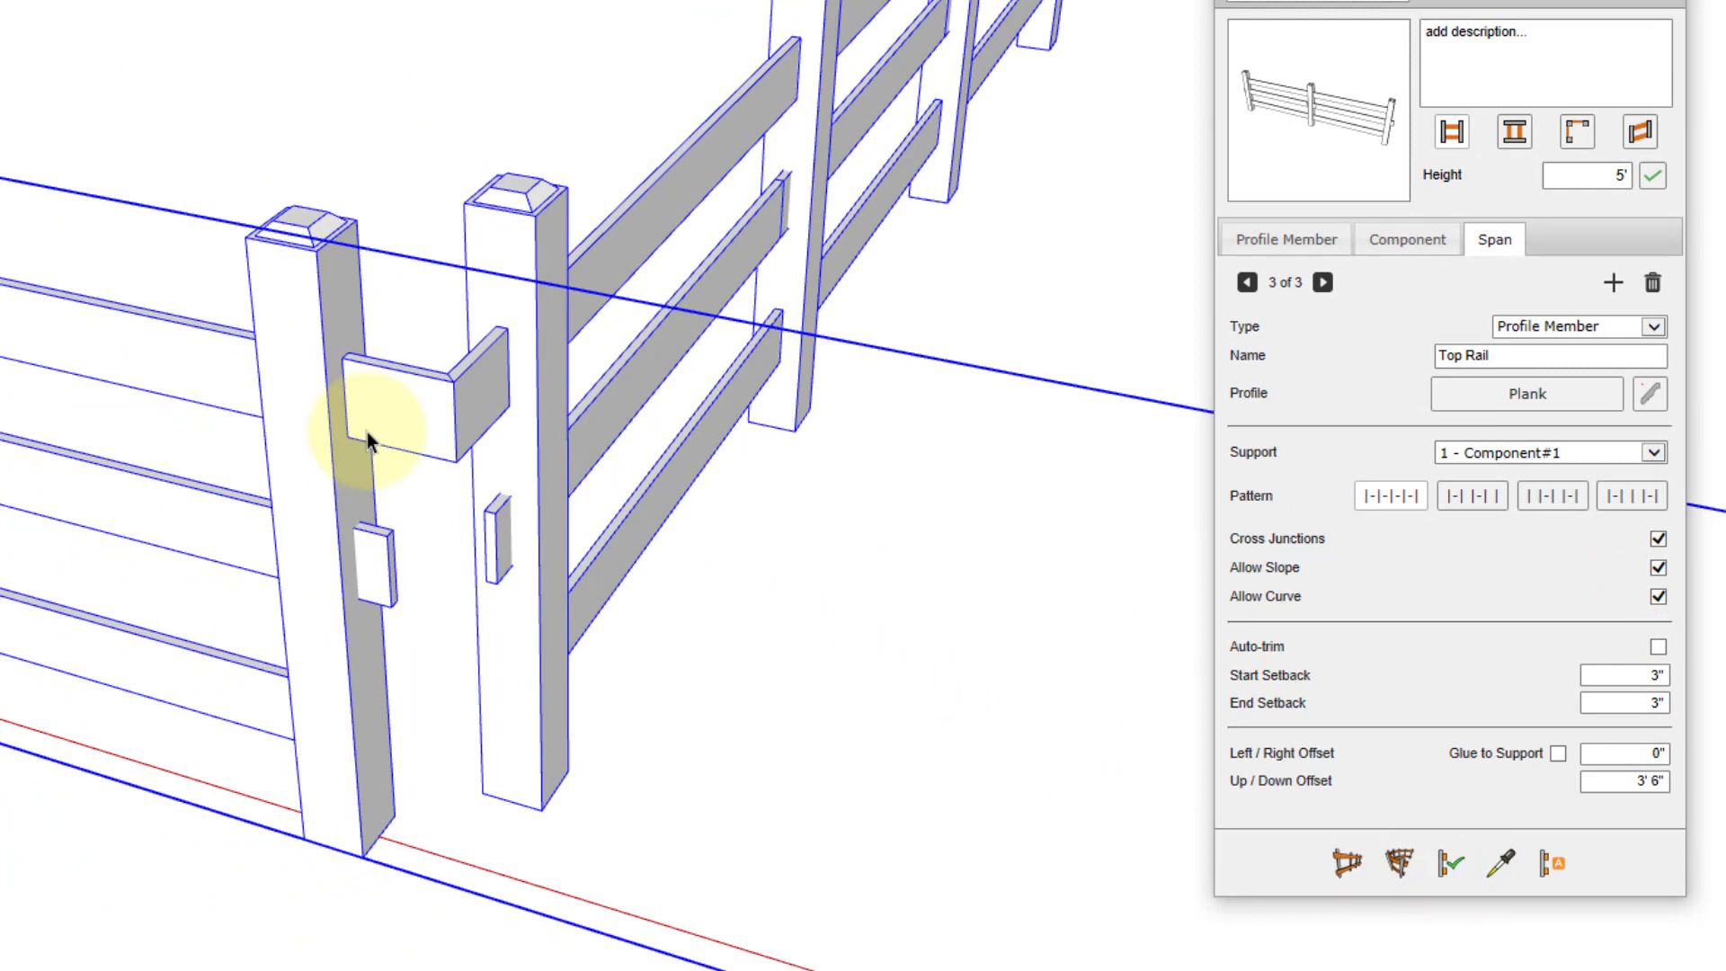
Sketch a wavy freehand curve on the ground in the open area beside the fence.
scroll(125, 439, down, 4)
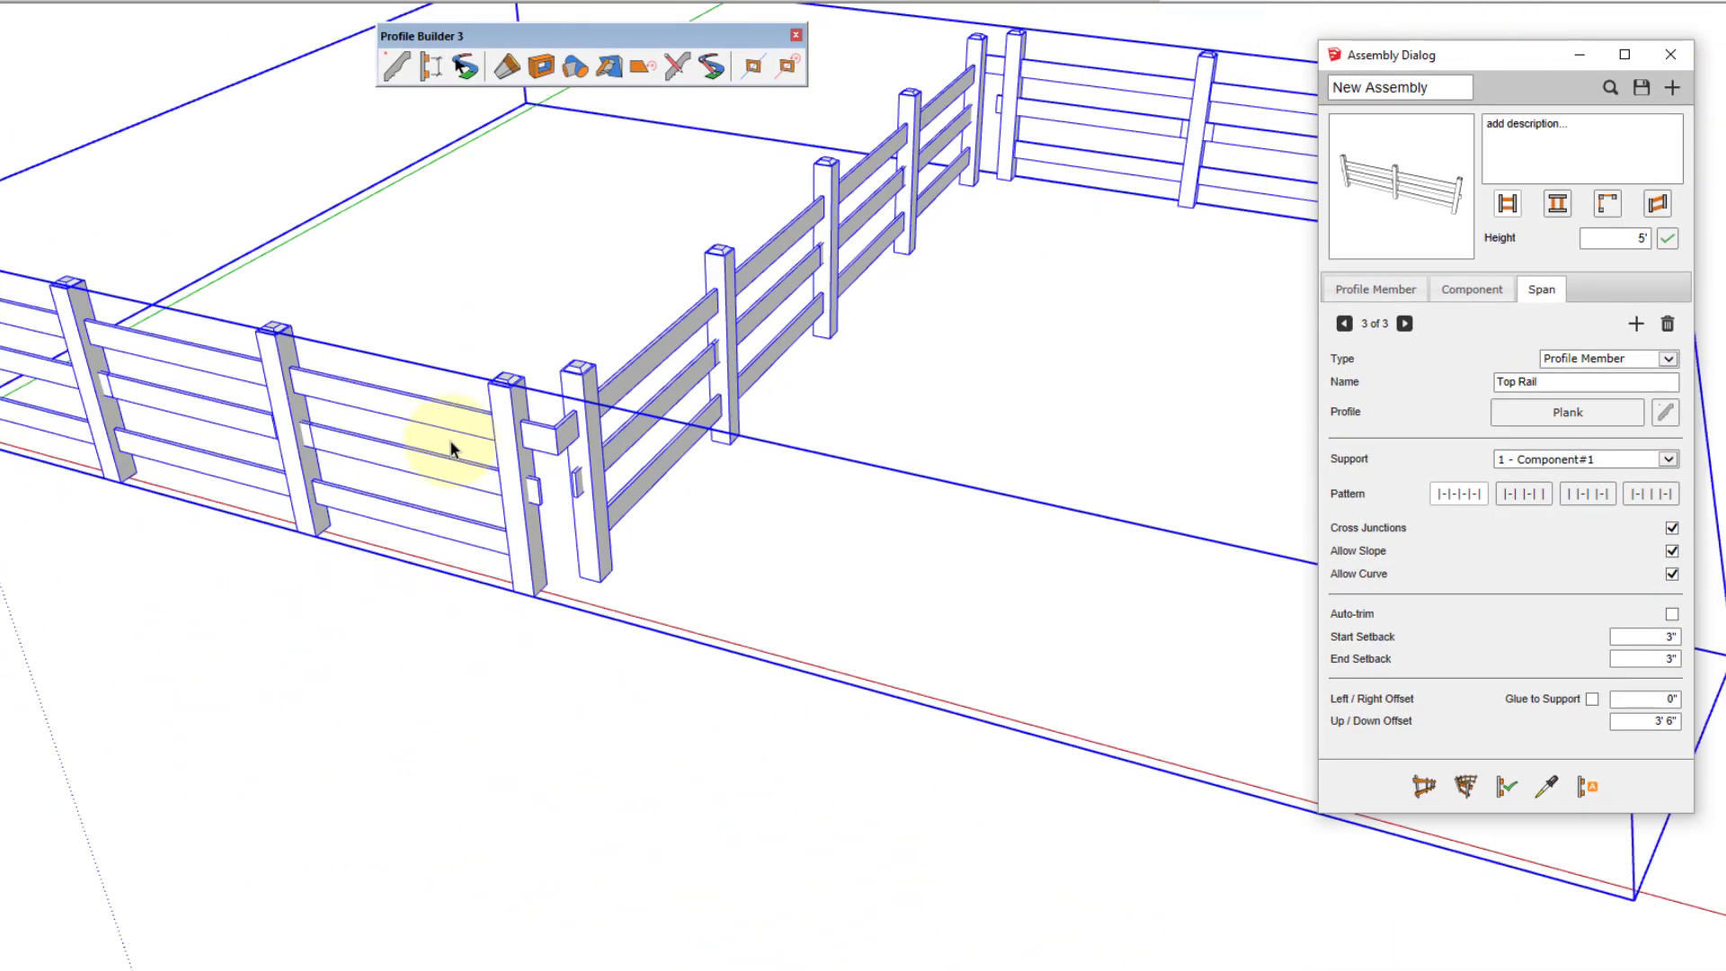
scroll(454, 448, down, 3)
click(704, 654)
shift+middle_drag(801, 651, 639, 605)
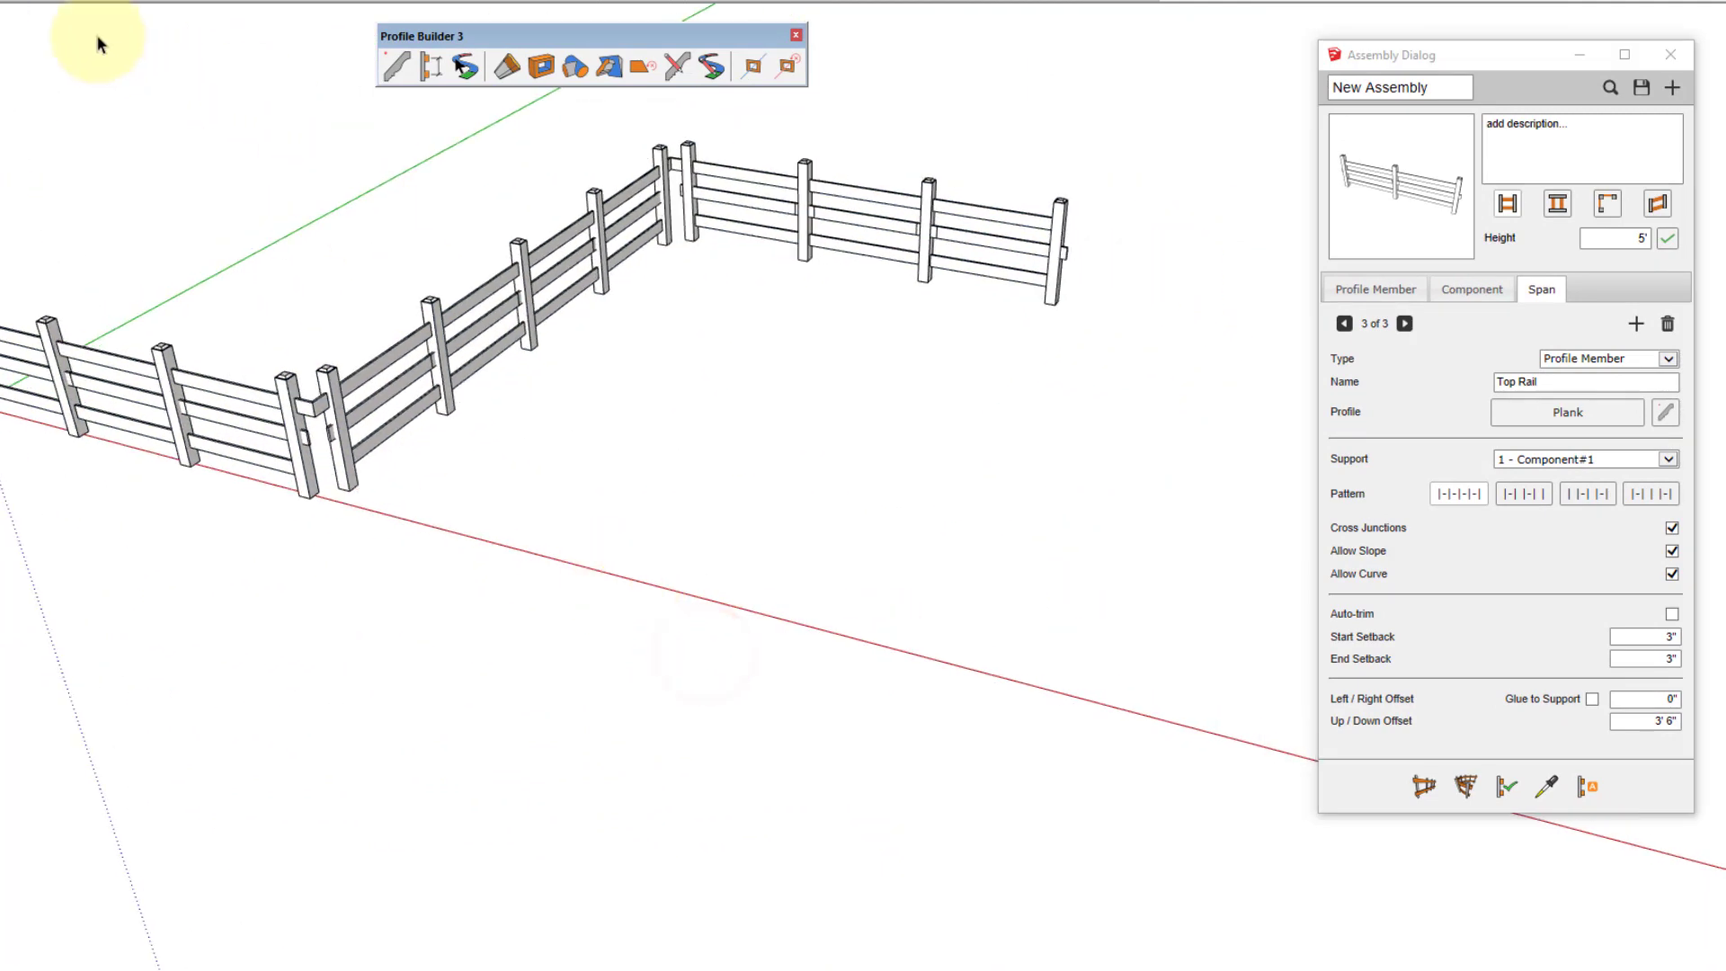
click(3, 31)
scroll(525, 316, down, 2)
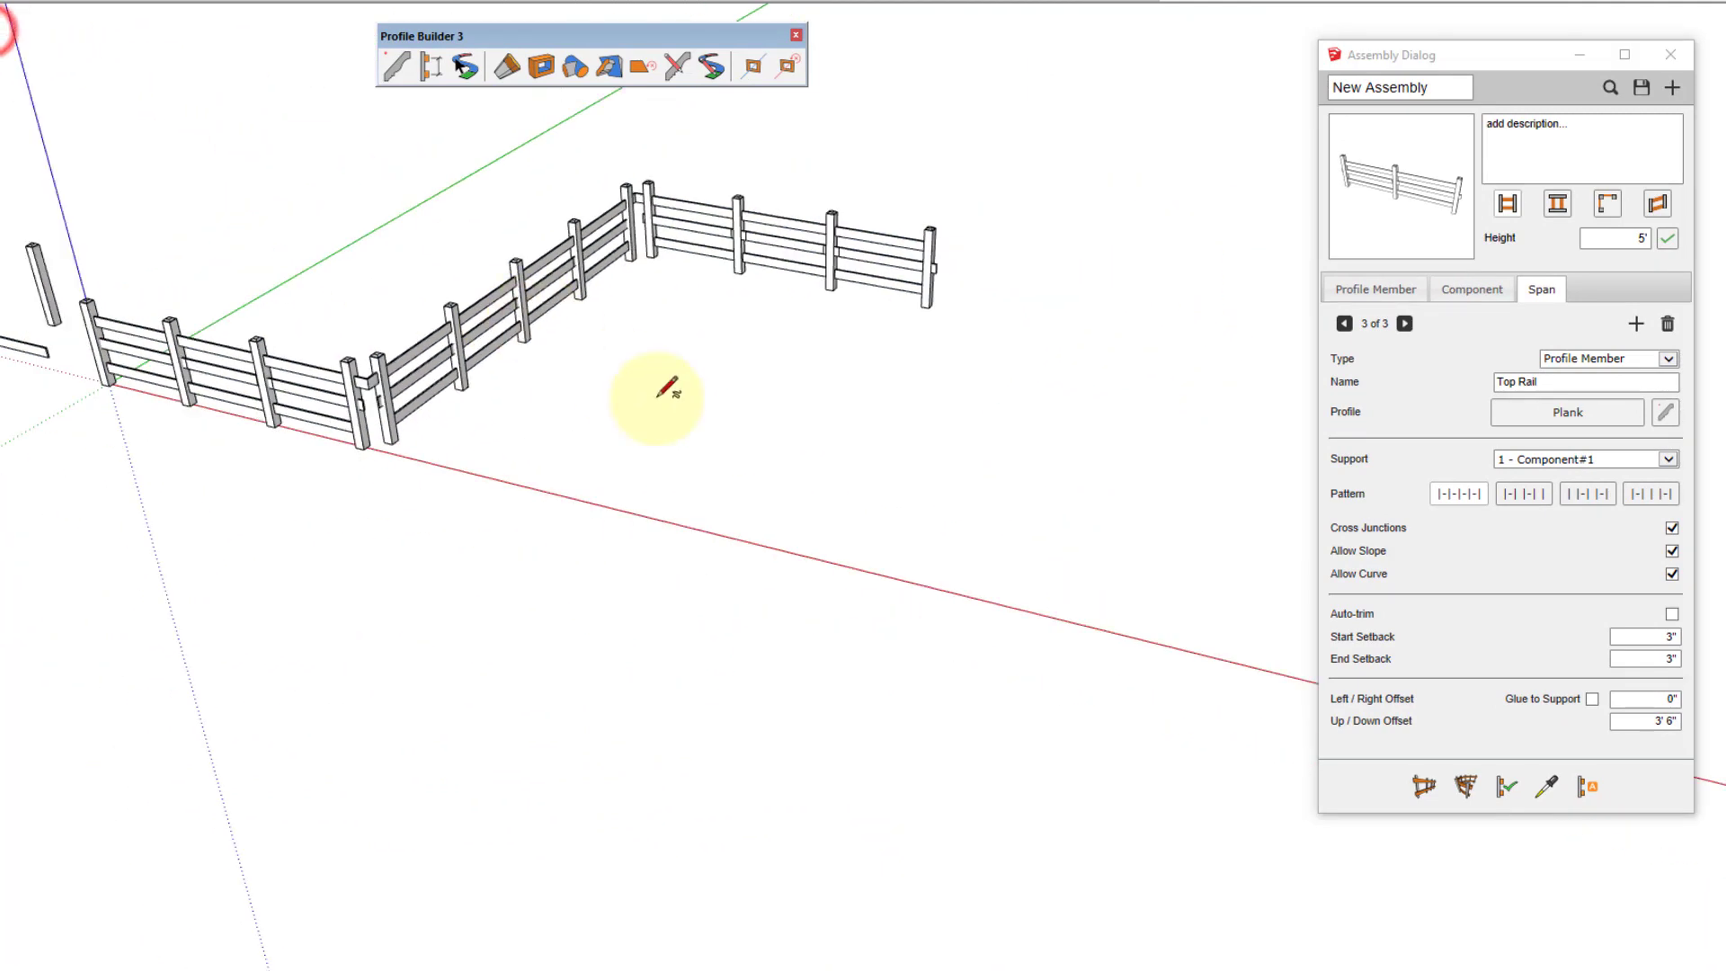
shift+middle_drag(837, 380, 520, 462)
mouse_move(513, 464)
mouse_down()
mouse_move(1092, 520)
mouse_move(1150, 638)
mouse_move(937, 503)
mouse_up()
Build the fence assembly along the selected freehand curve and examine how the top rail bends between posts.
key(space)
click(1465, 784)
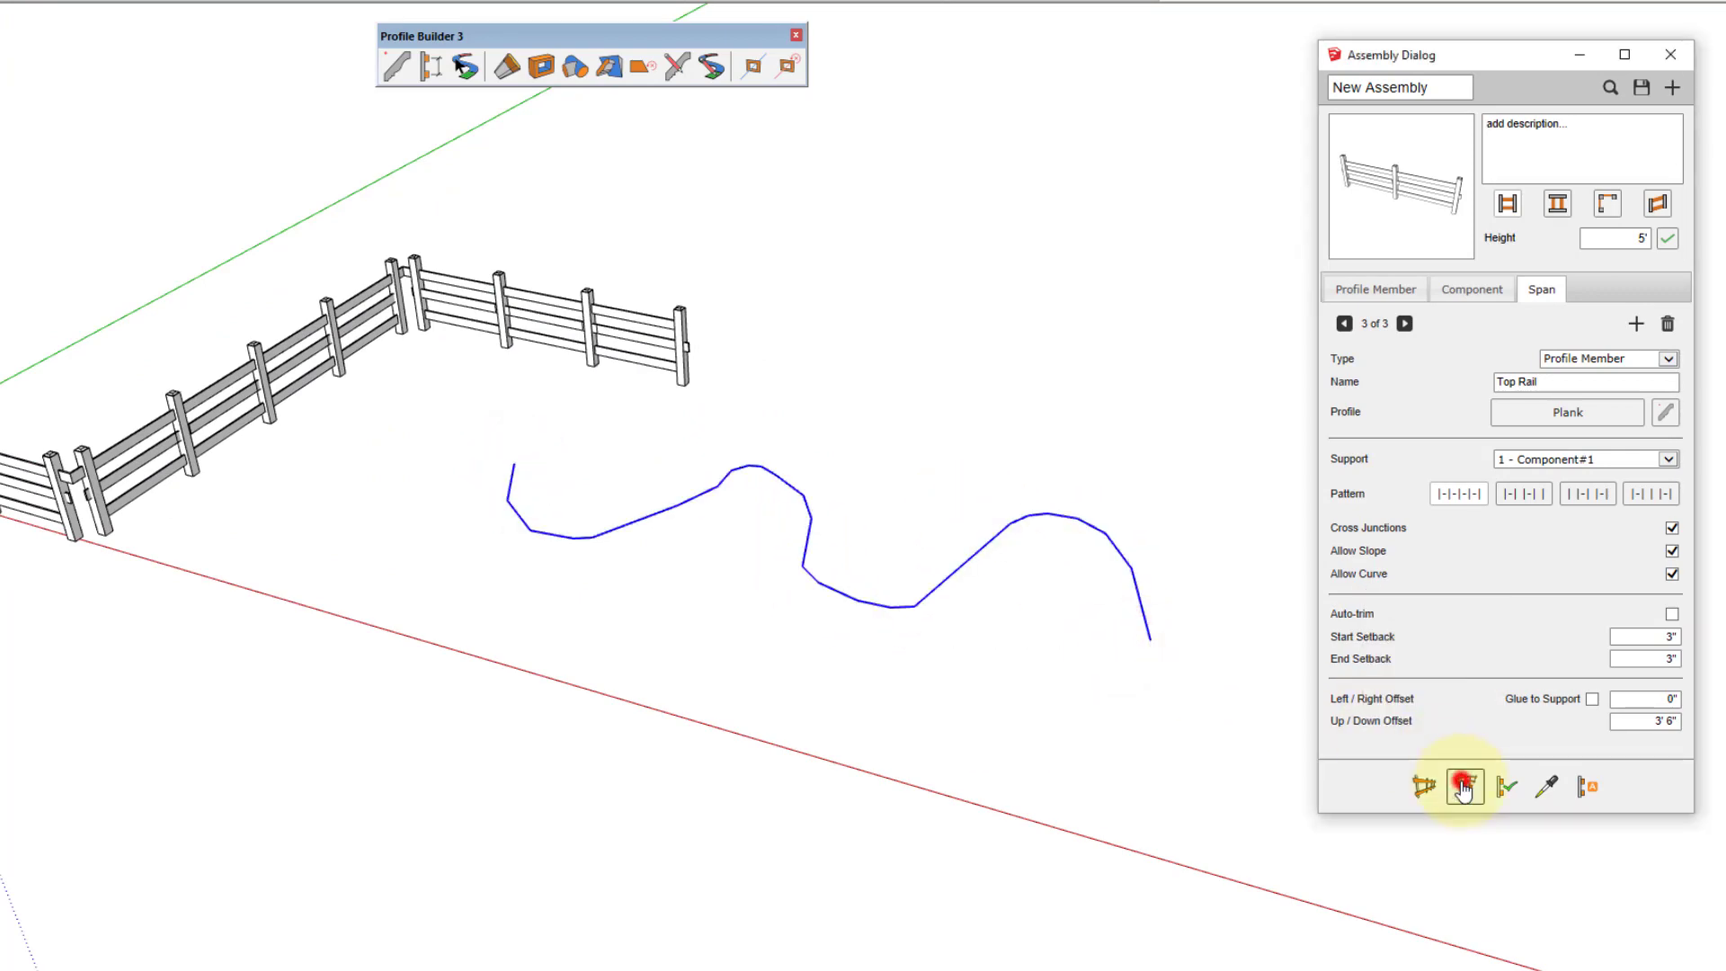
scroll(886, 540, up, 5)
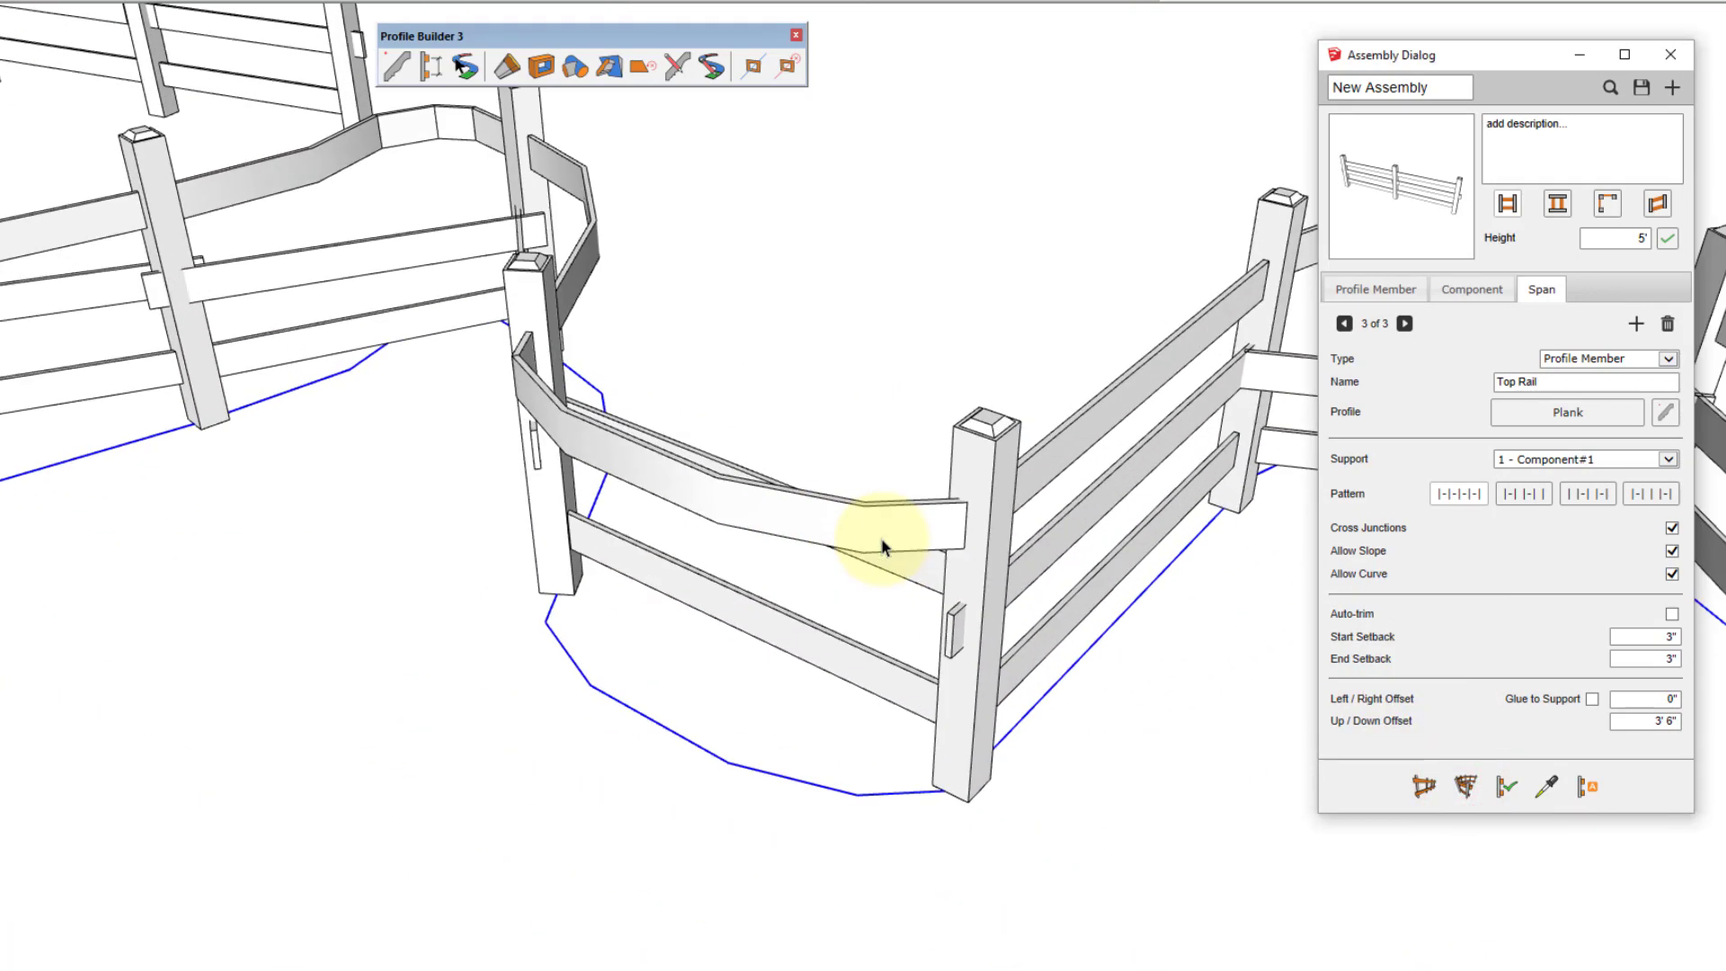
middle_drag(886, 540, 712, 505)
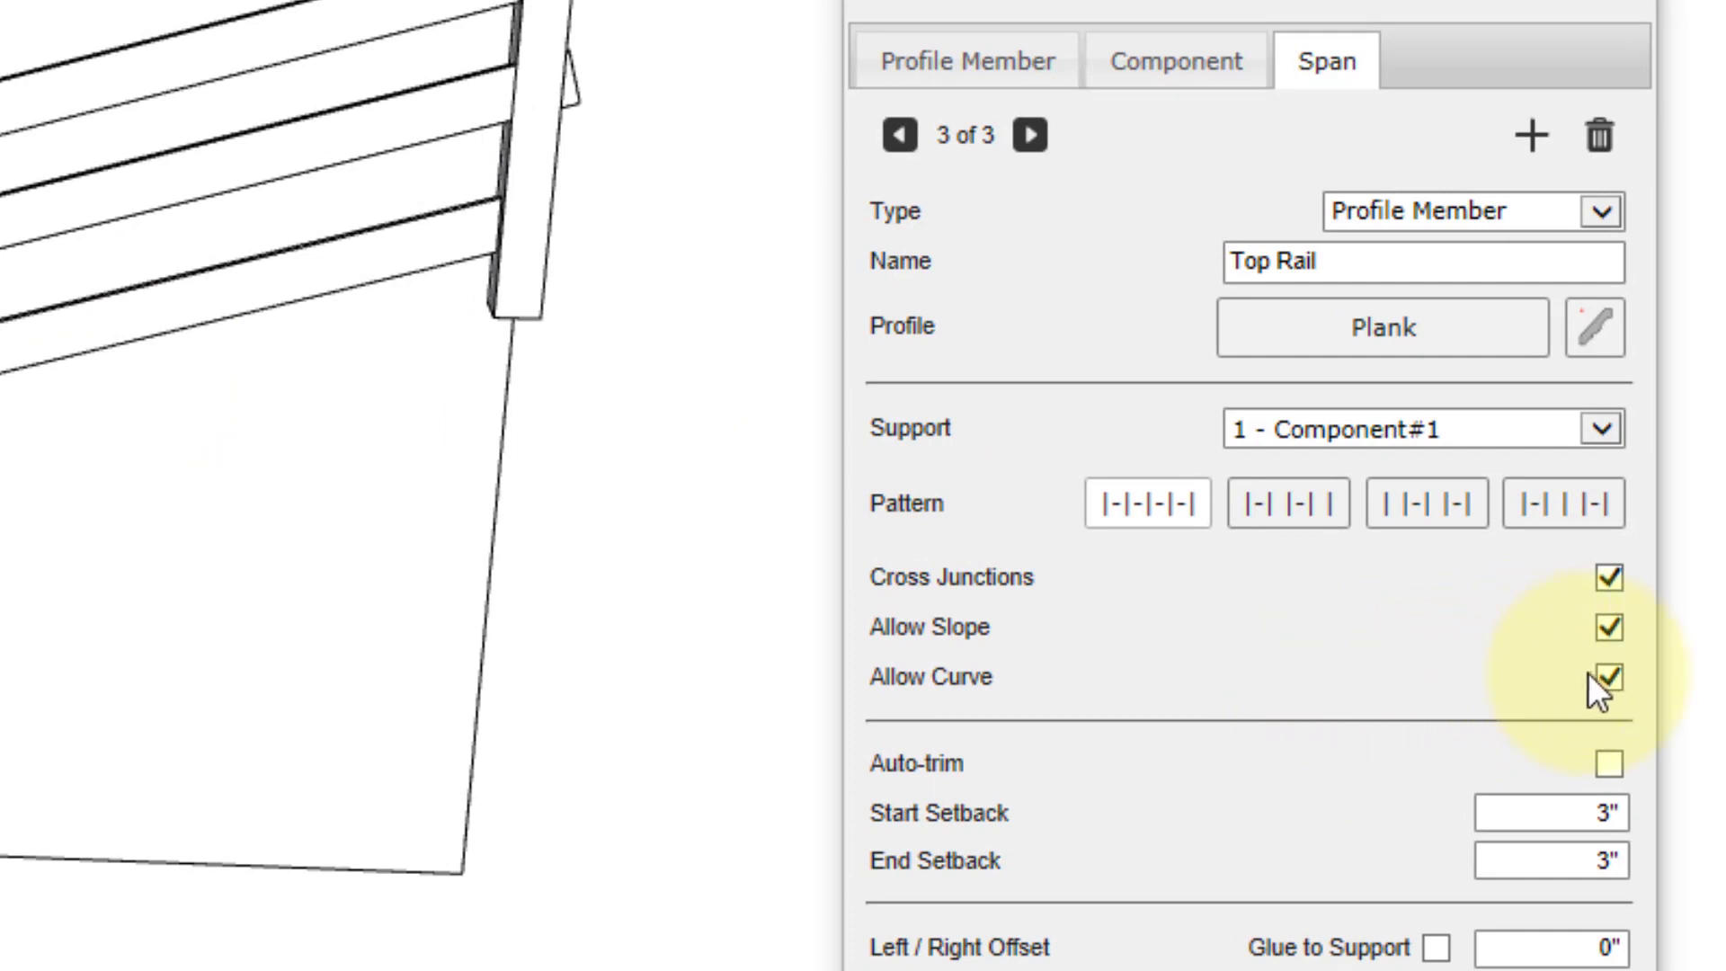
Turn off Allow Slope for the Top Rail and apply the change to the sloped fence.
click(1608, 626)
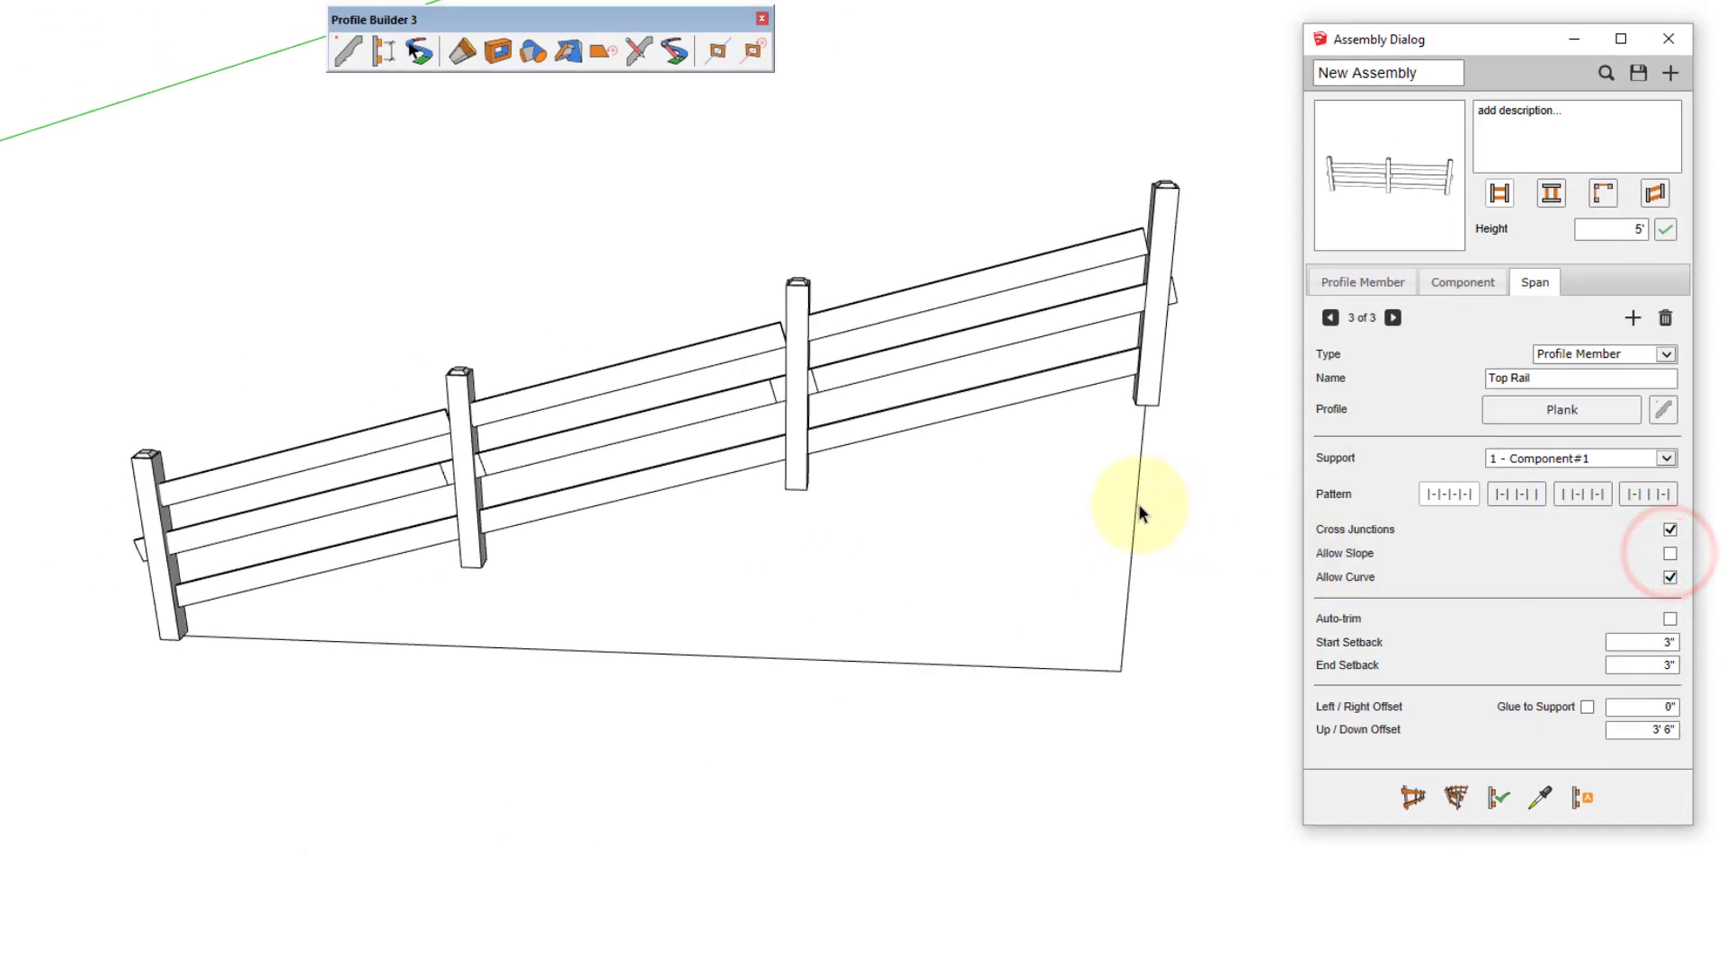
click(820, 377)
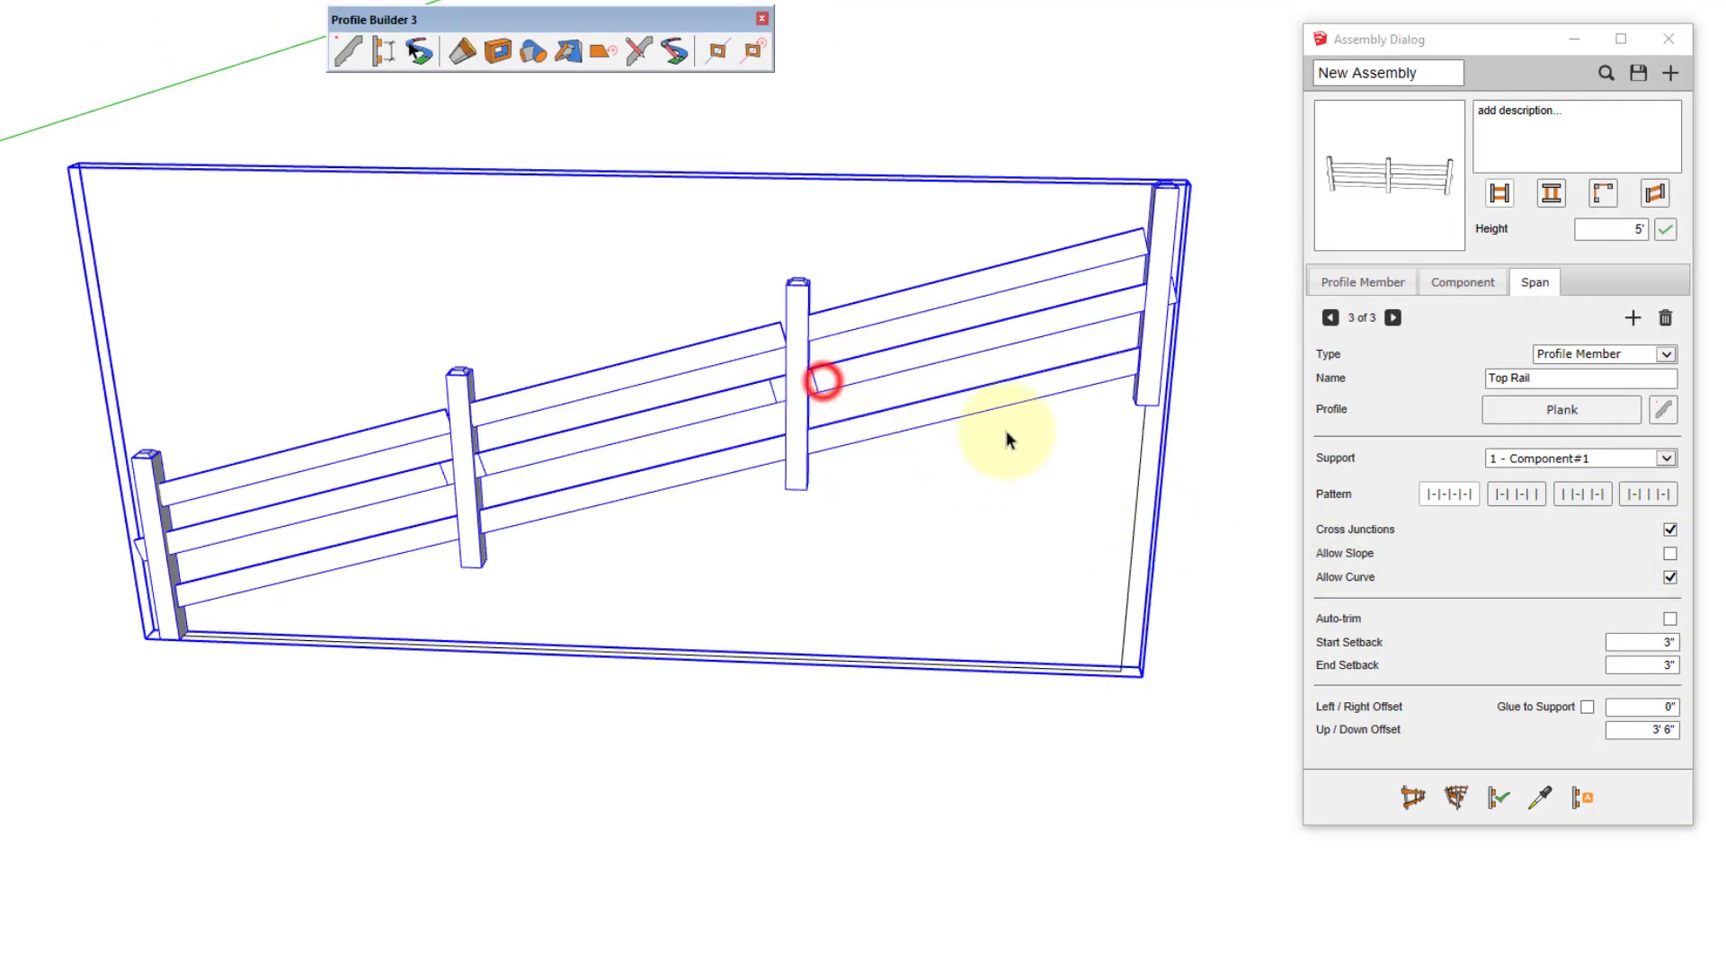
click(1495, 798)
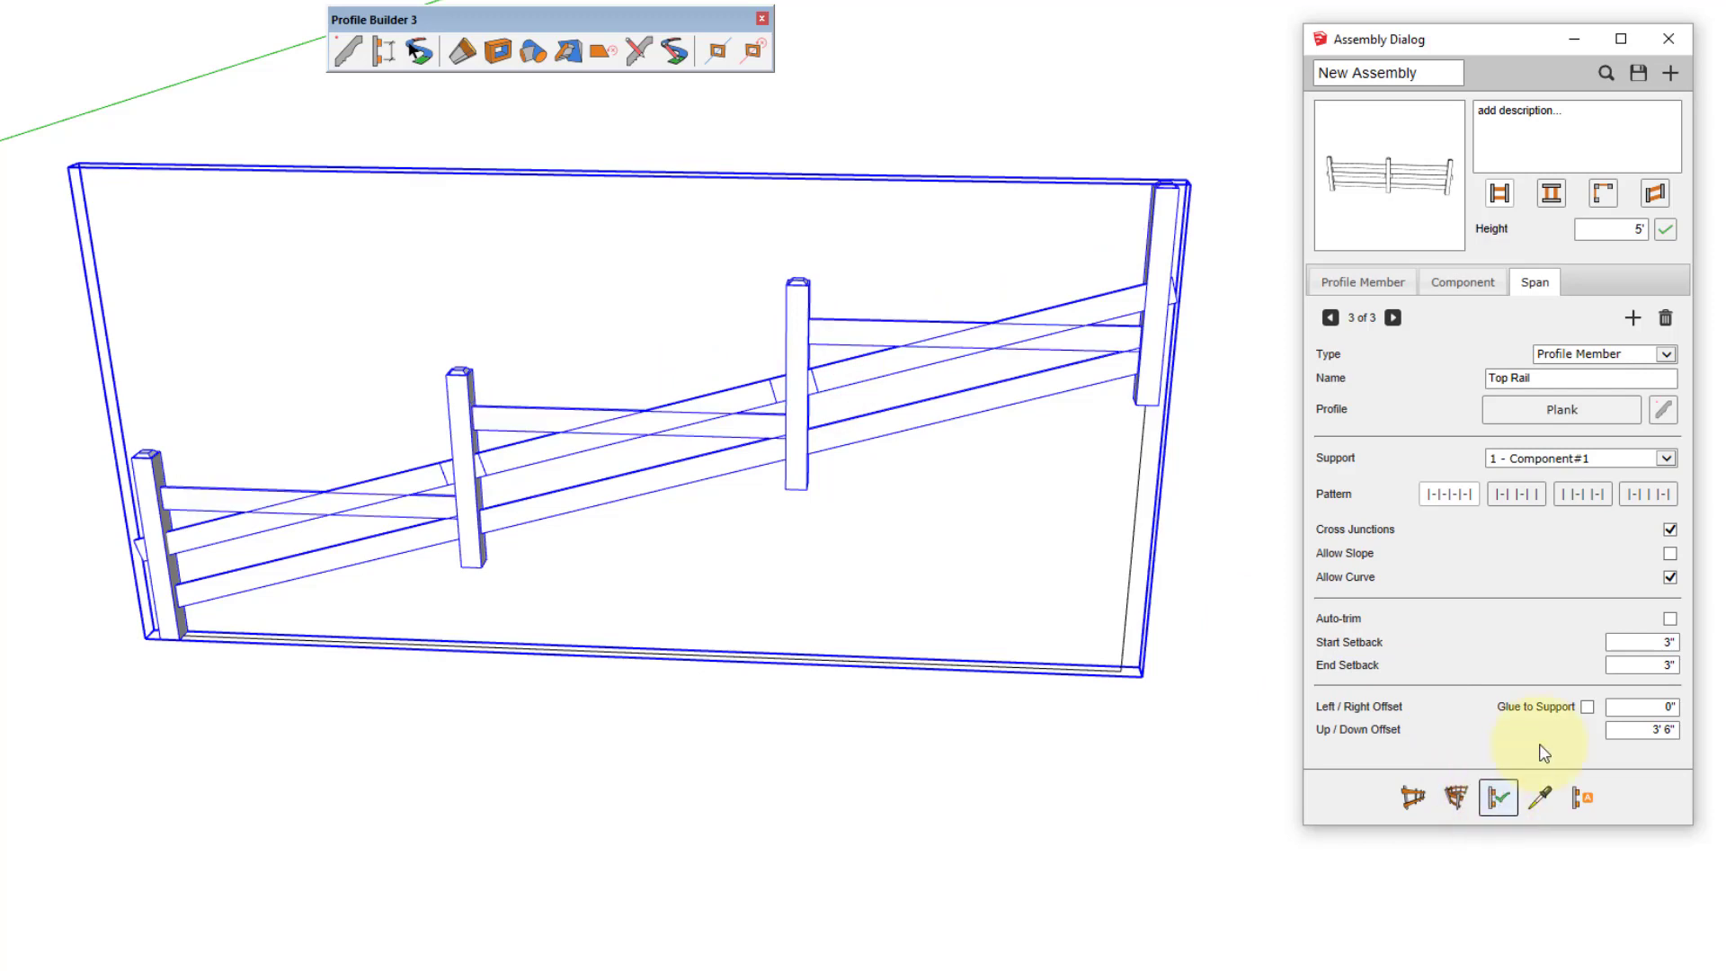
Set the Bottom Rail's sag amount to 12" and apply it to the sloped fence.
click(1392, 318)
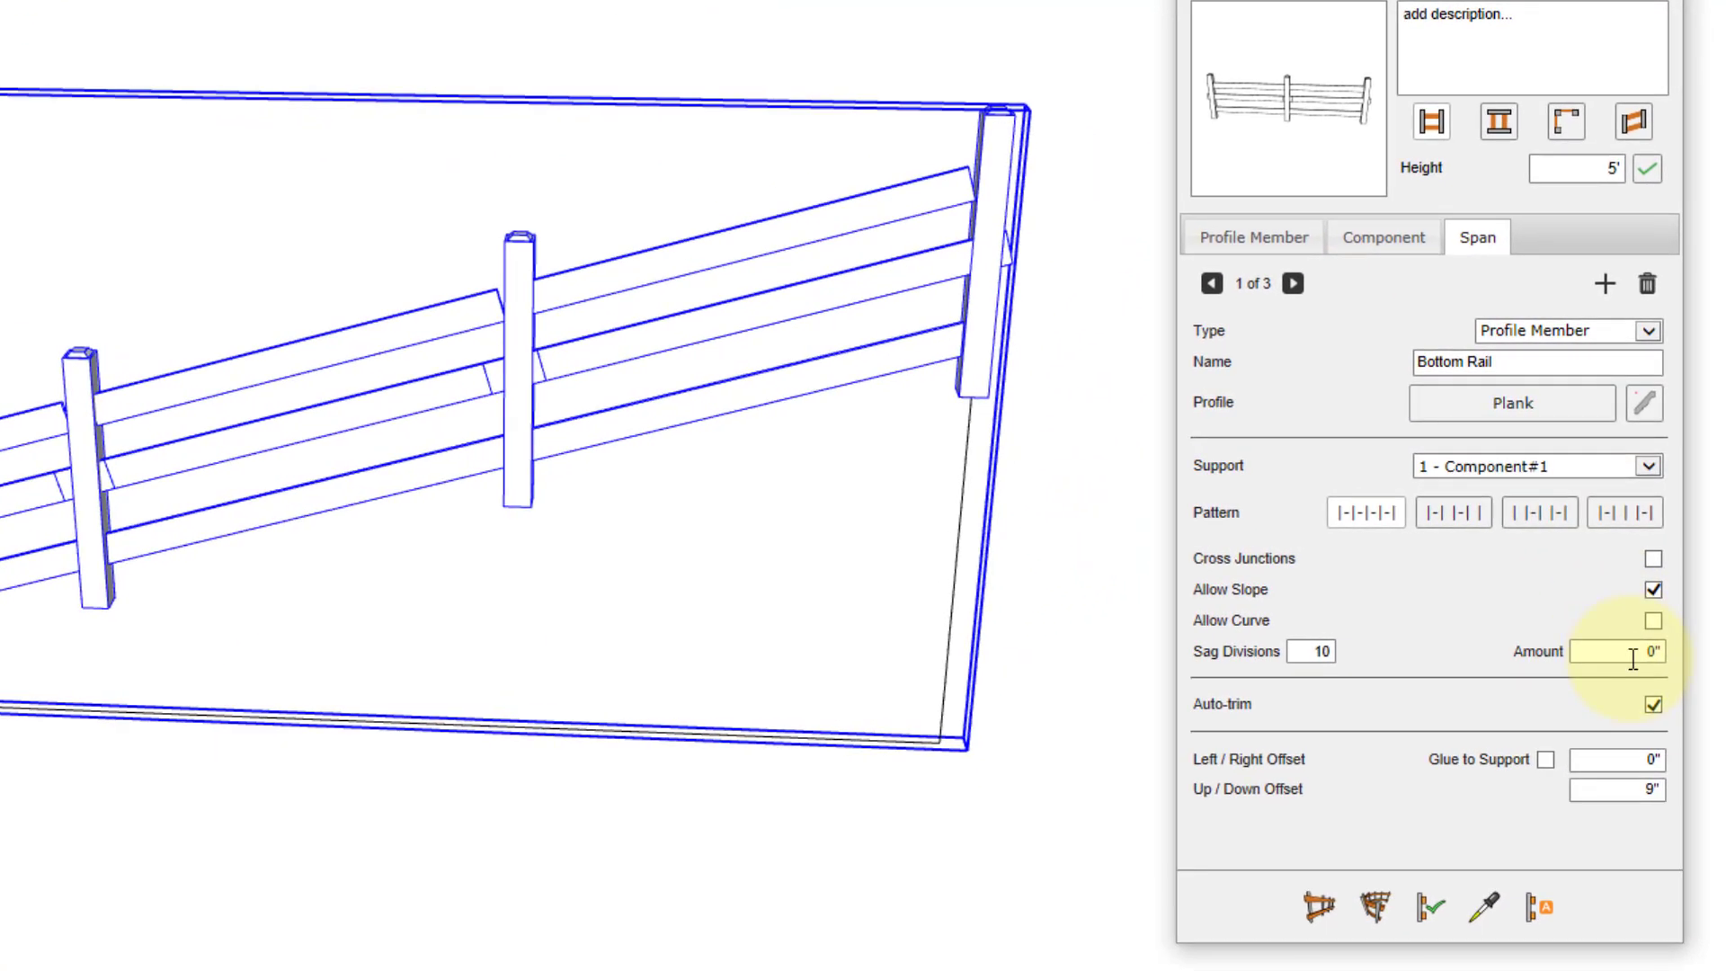
drag(1652, 605, 1676, 606)
text(12)
key(Tab)
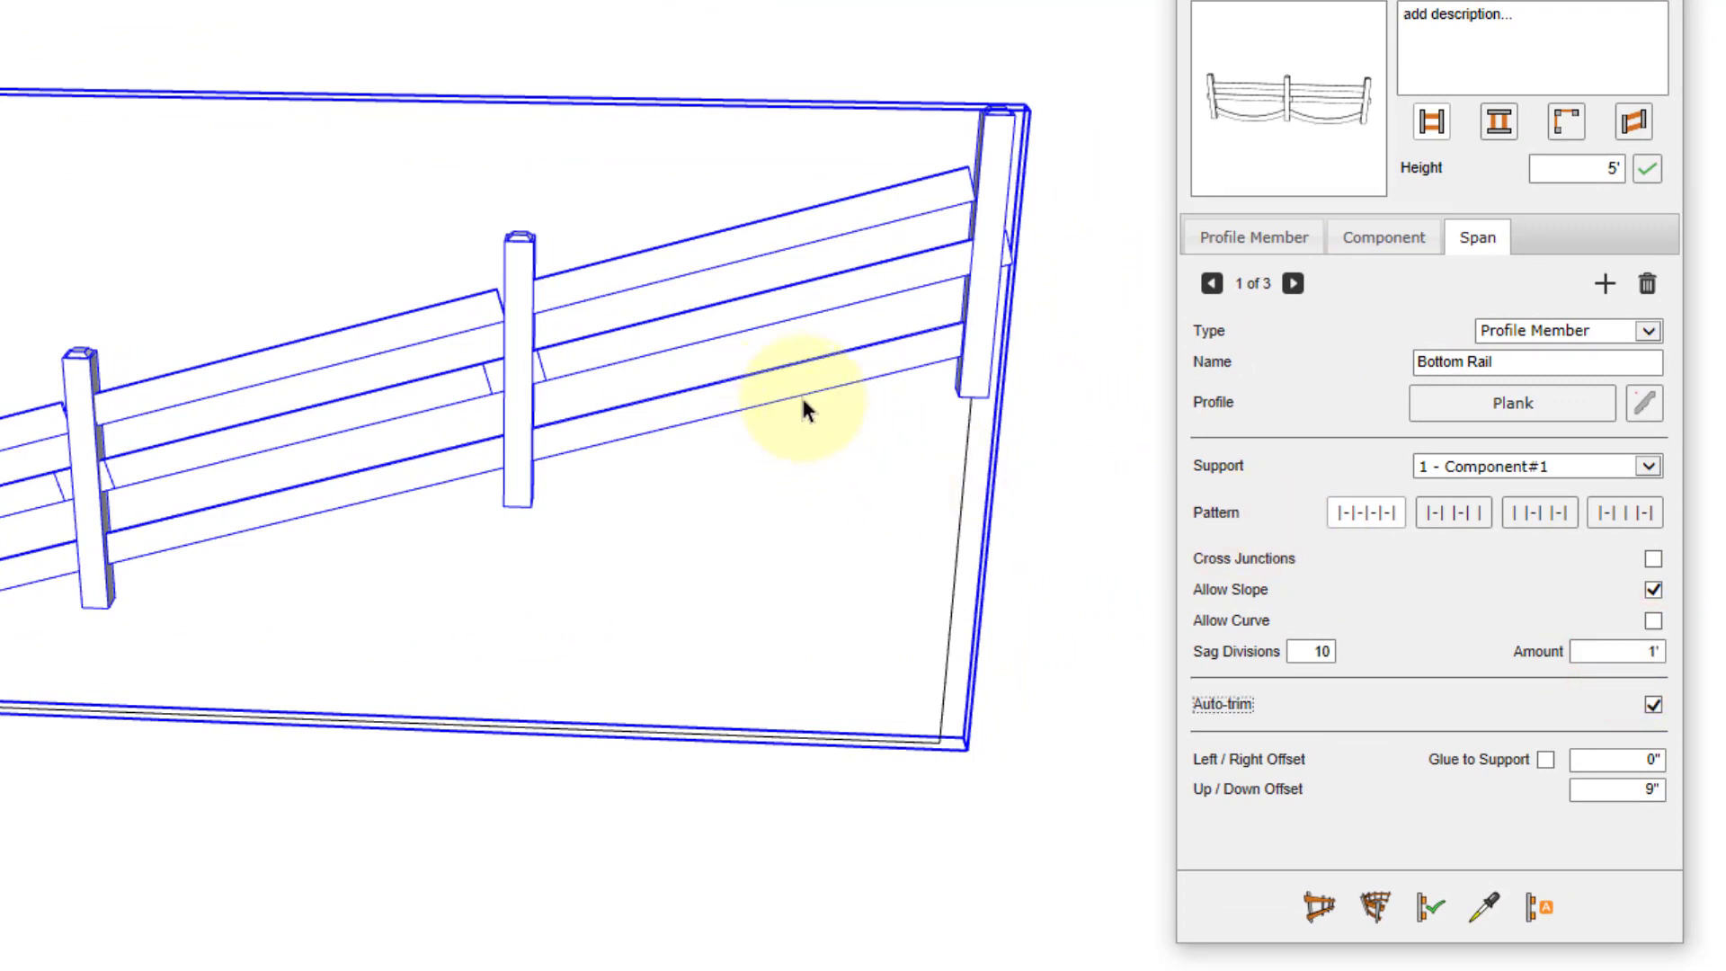
click(1428, 906)
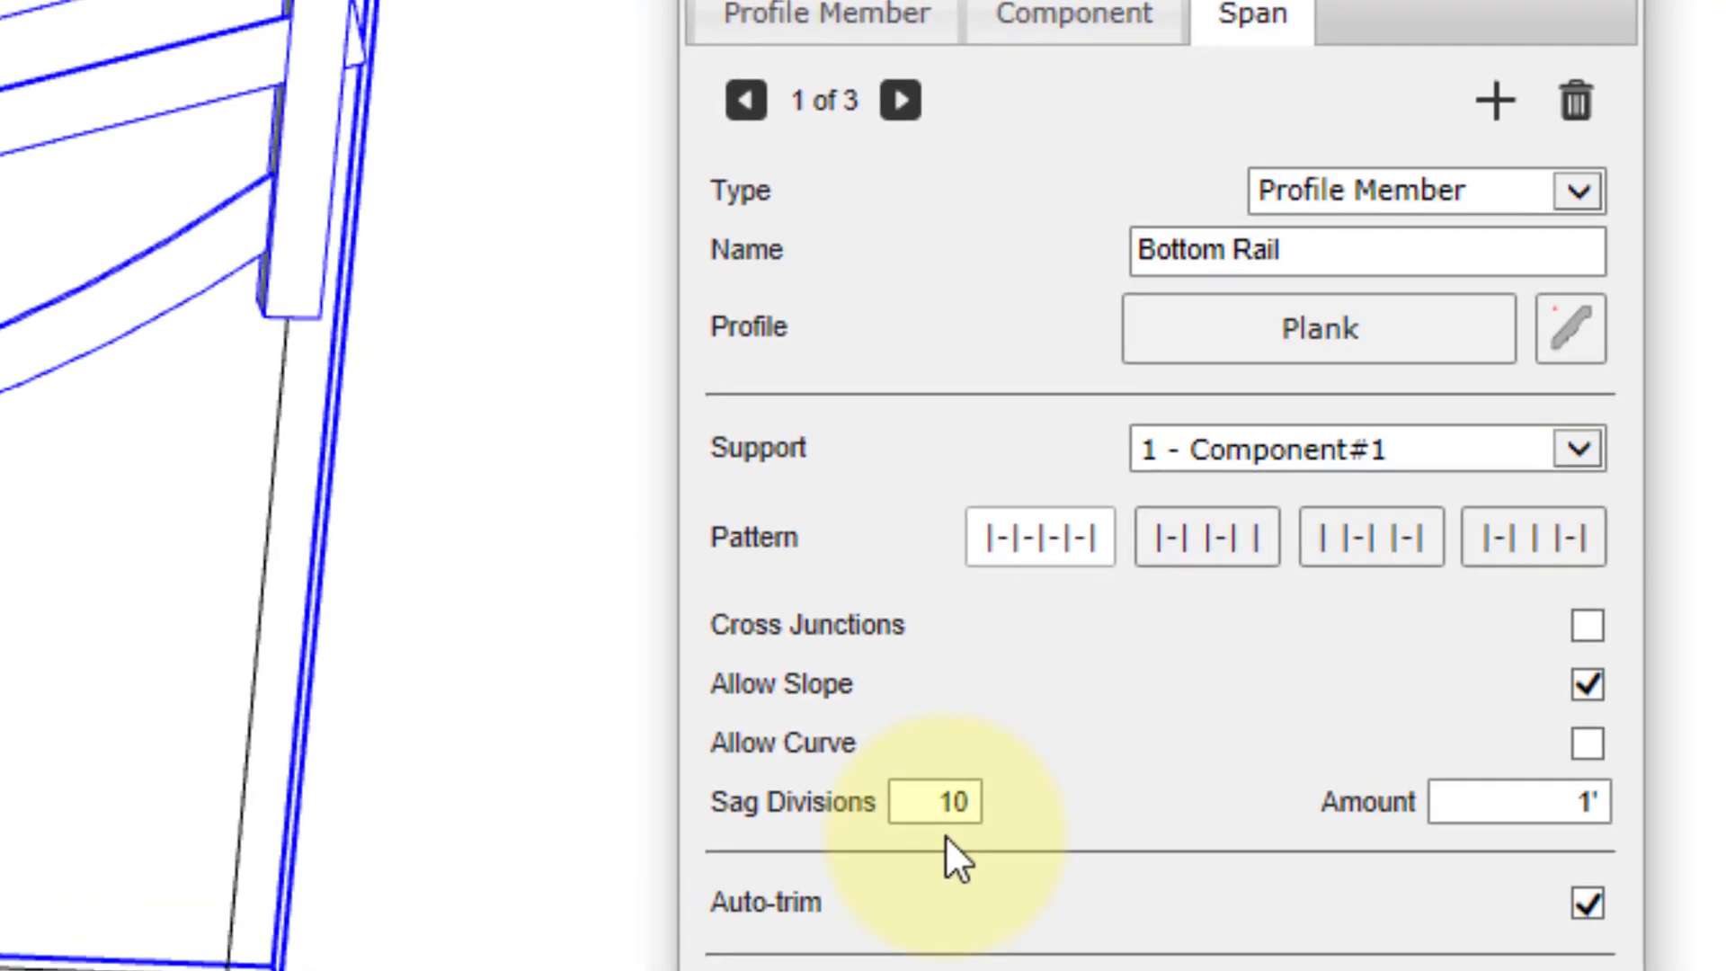
Set the Bottom Rail's sag divisions to 2 with an amount of -12" and apply it to the sloped fence.
drag(916, 800, 1004, 795)
text(2)
key(Tab)
text(12)
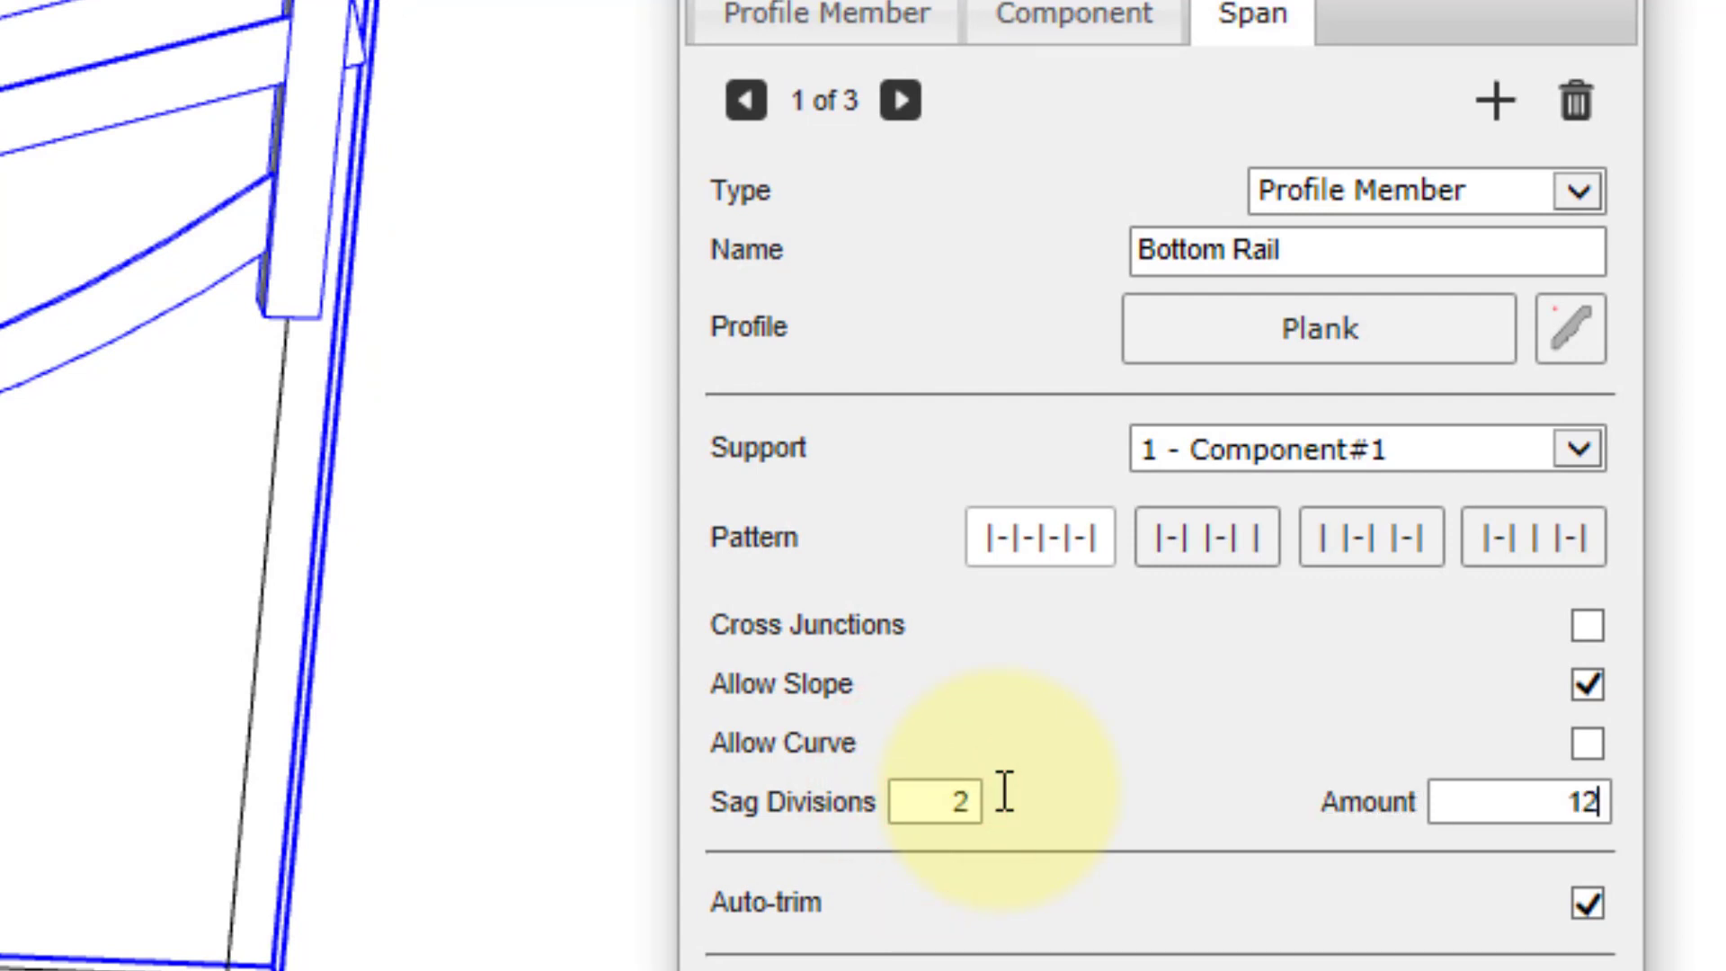
key(Tab)
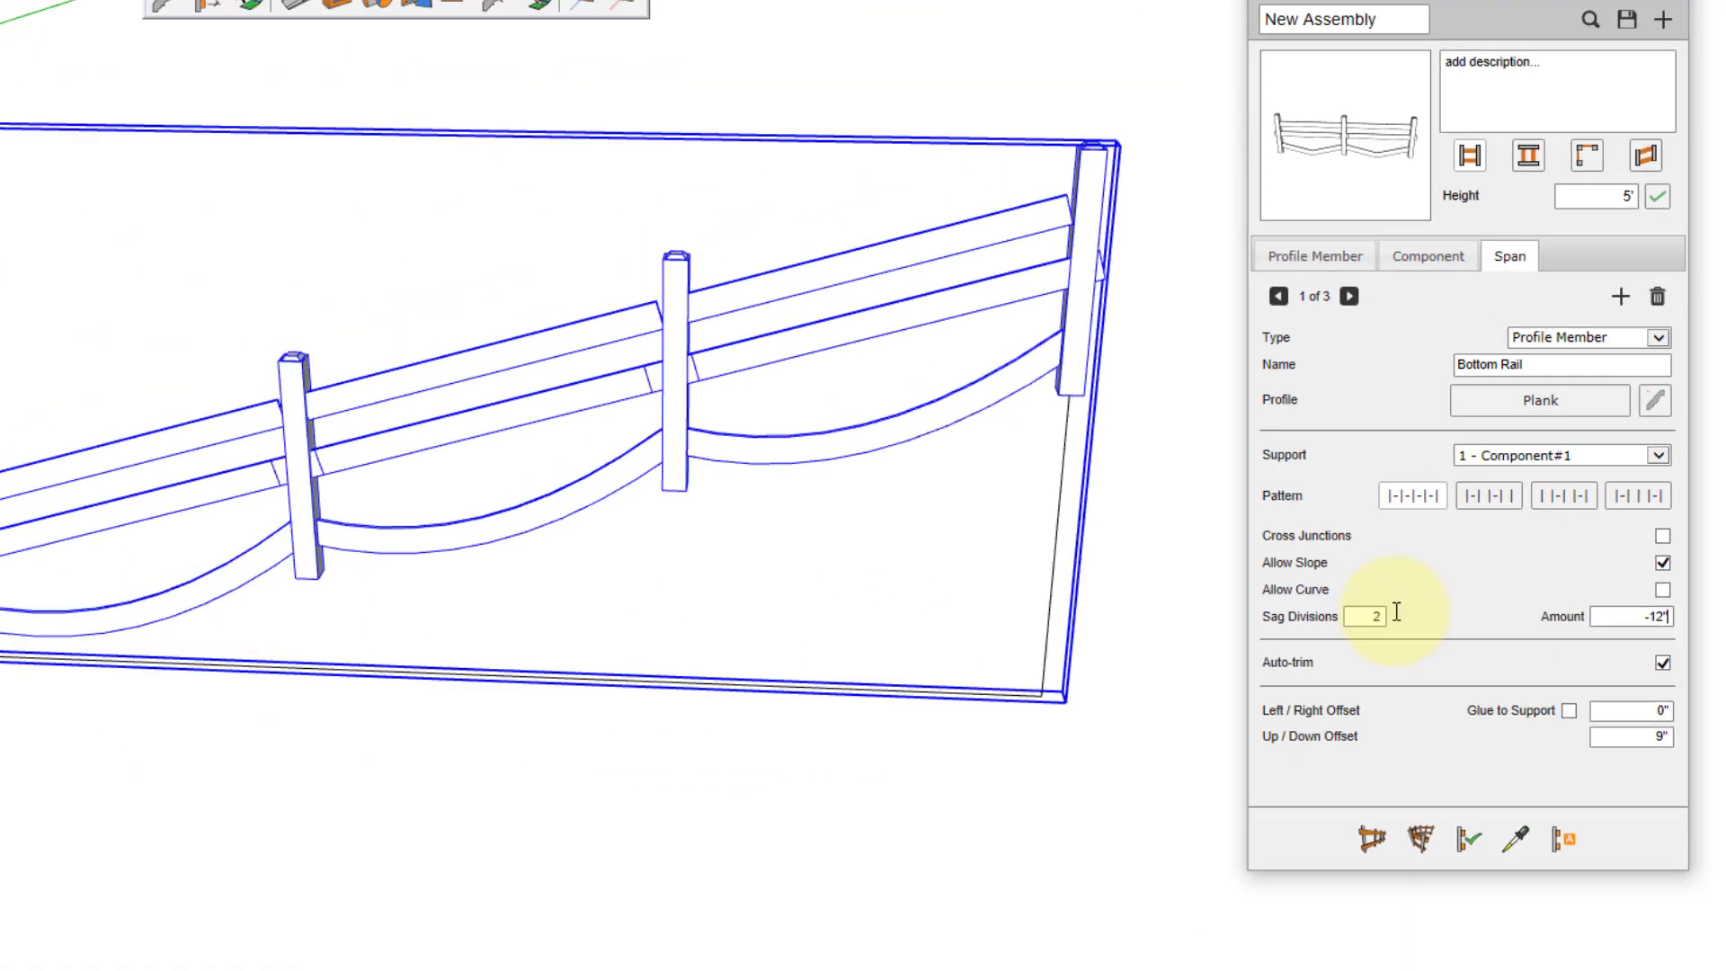
click(1507, 785)
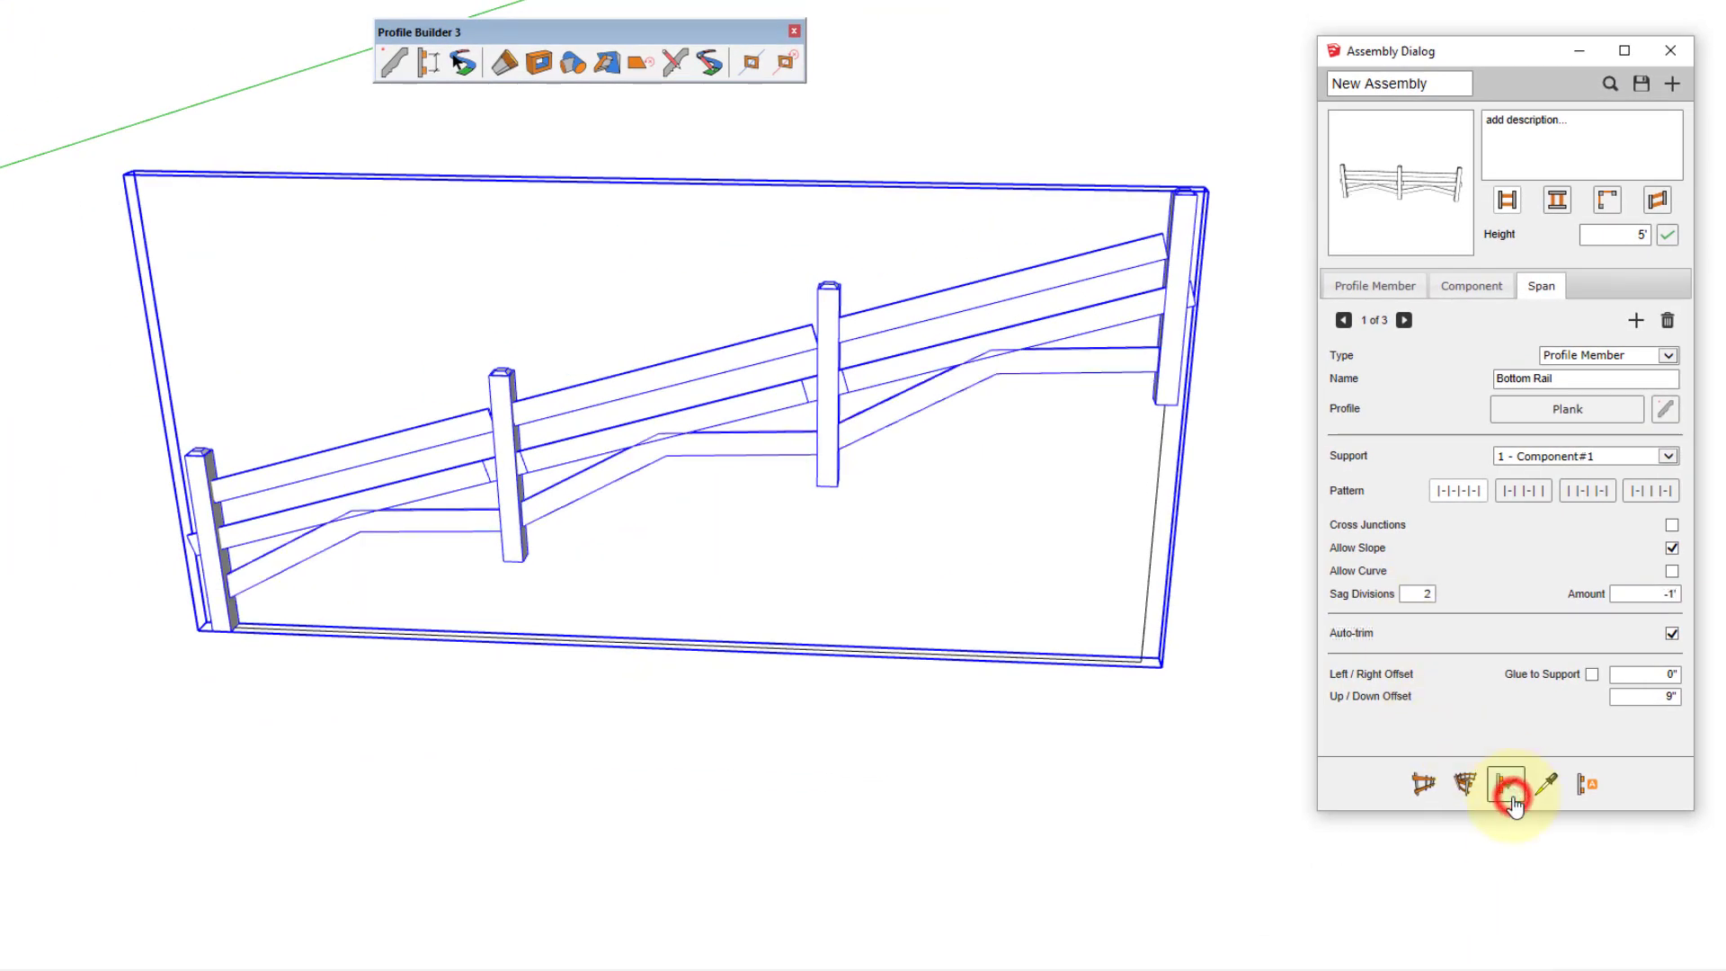
Draw a new multi-segment zigzag fence from the current assembly on the ground in front of the sloped fence.
scroll(944, 719, down, 3)
click(1423, 784)
scroll(913, 604, down, 5)
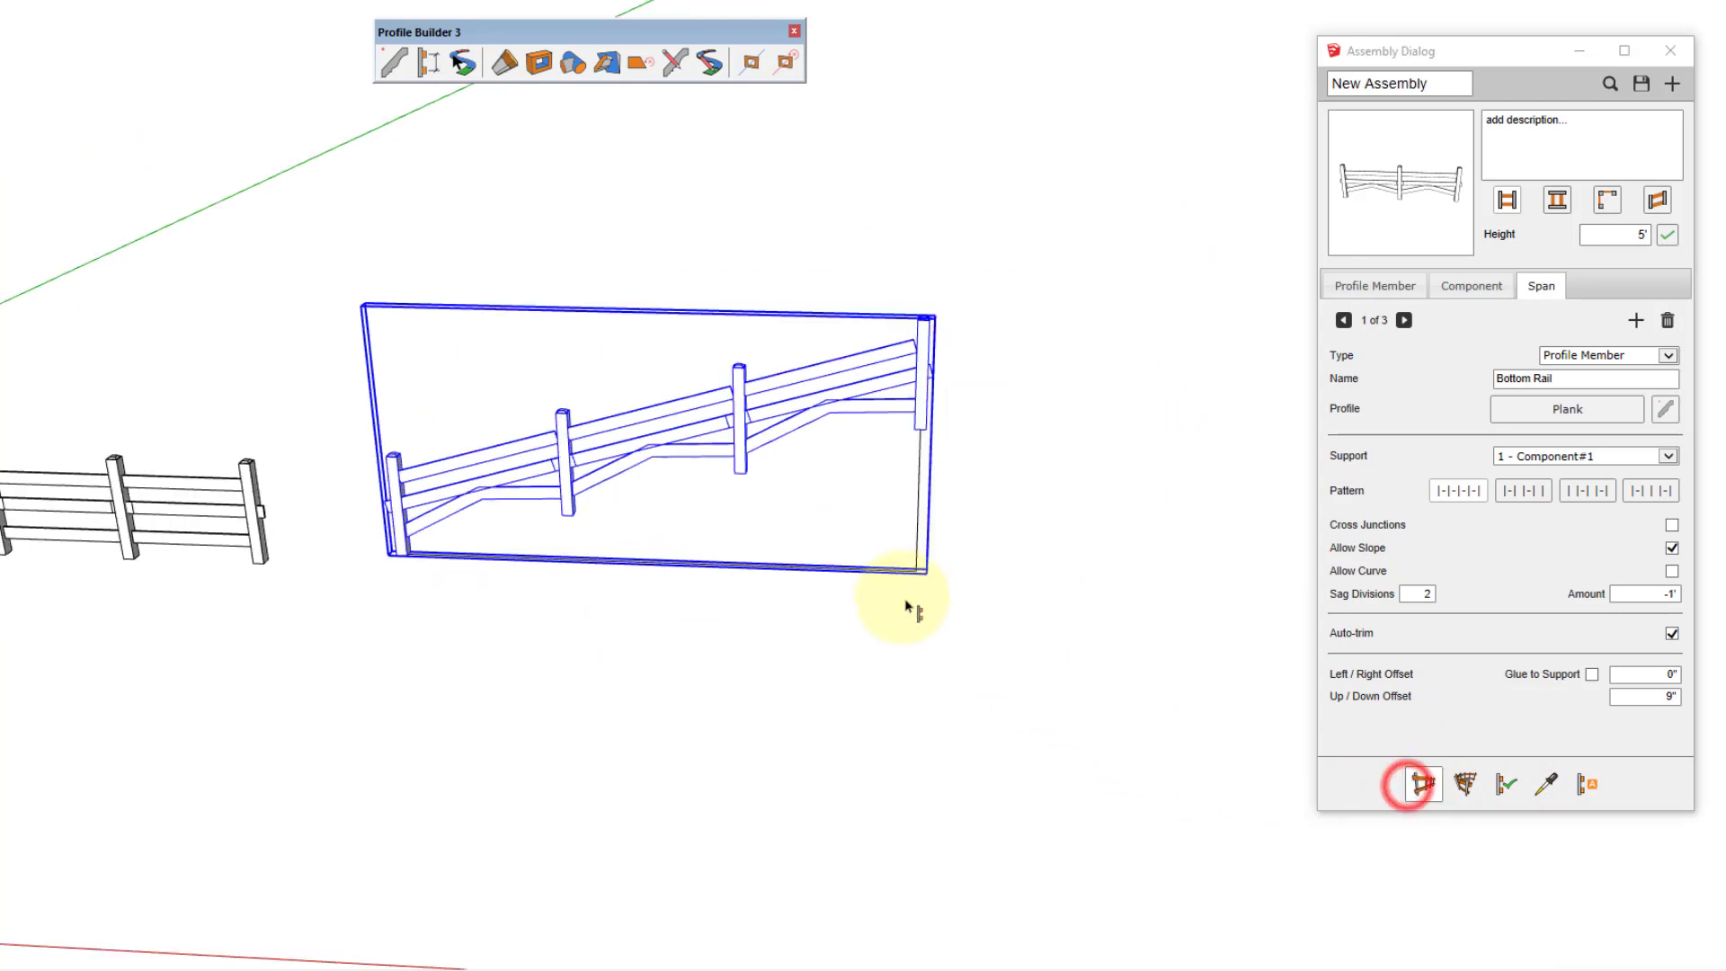
click(339, 638)
click(700, 663)
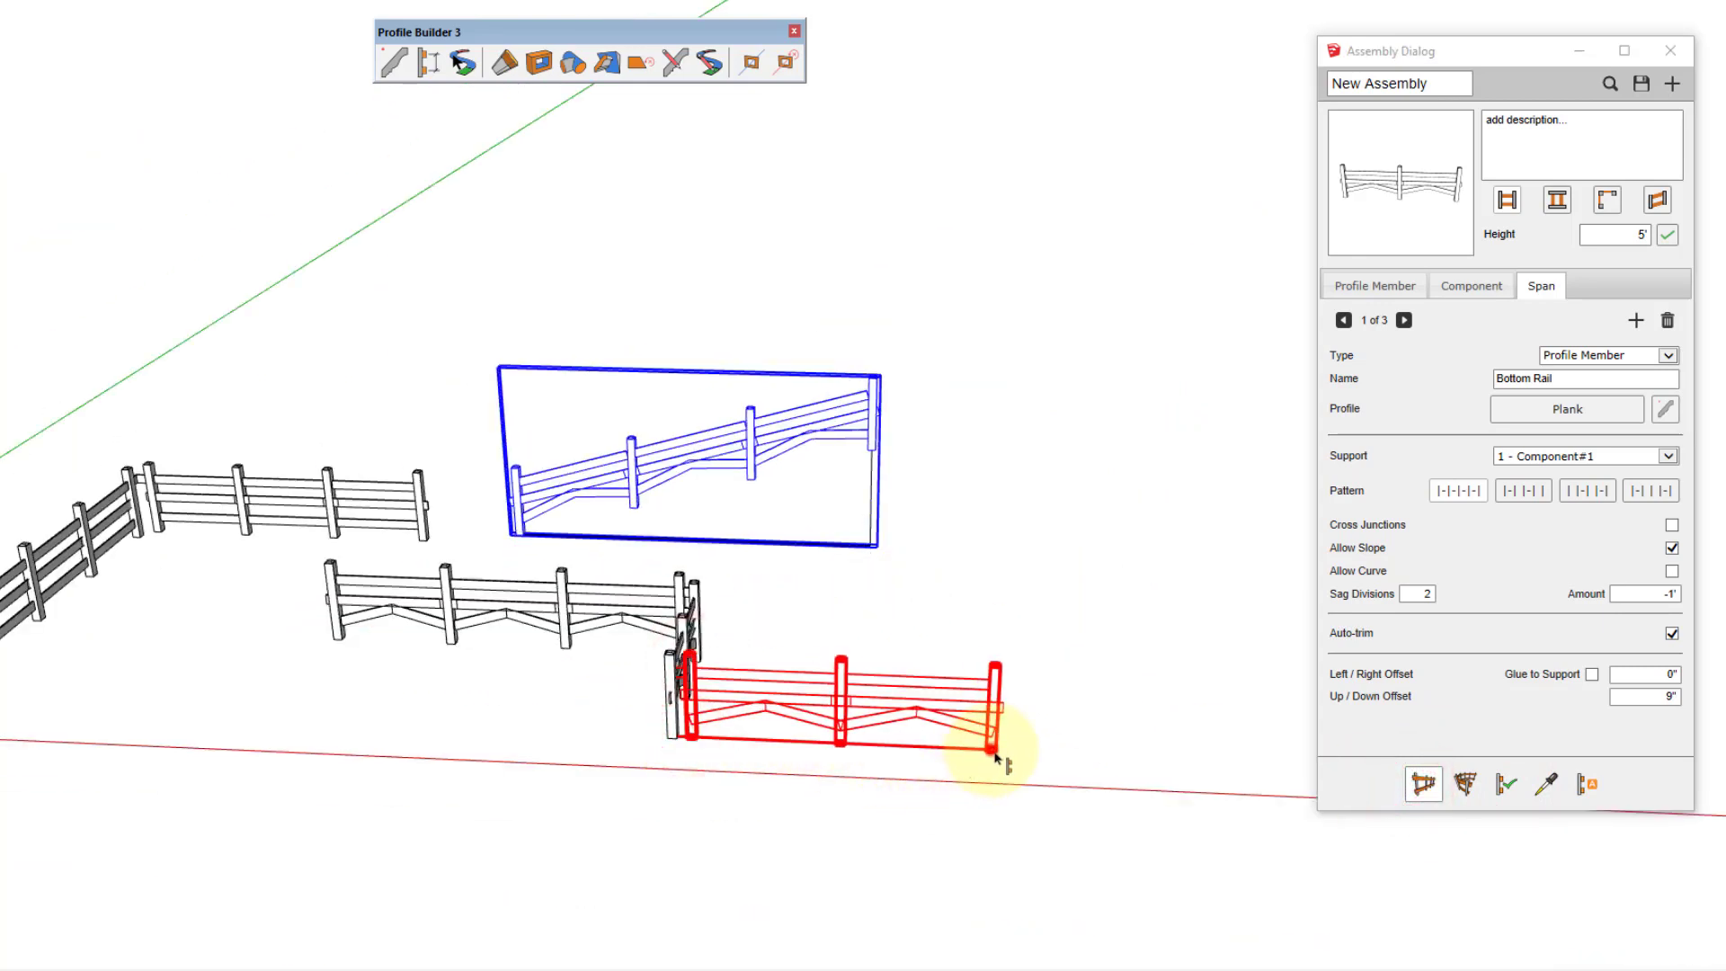
click(989, 742)
middle_drag(988, 661, 964, 706)
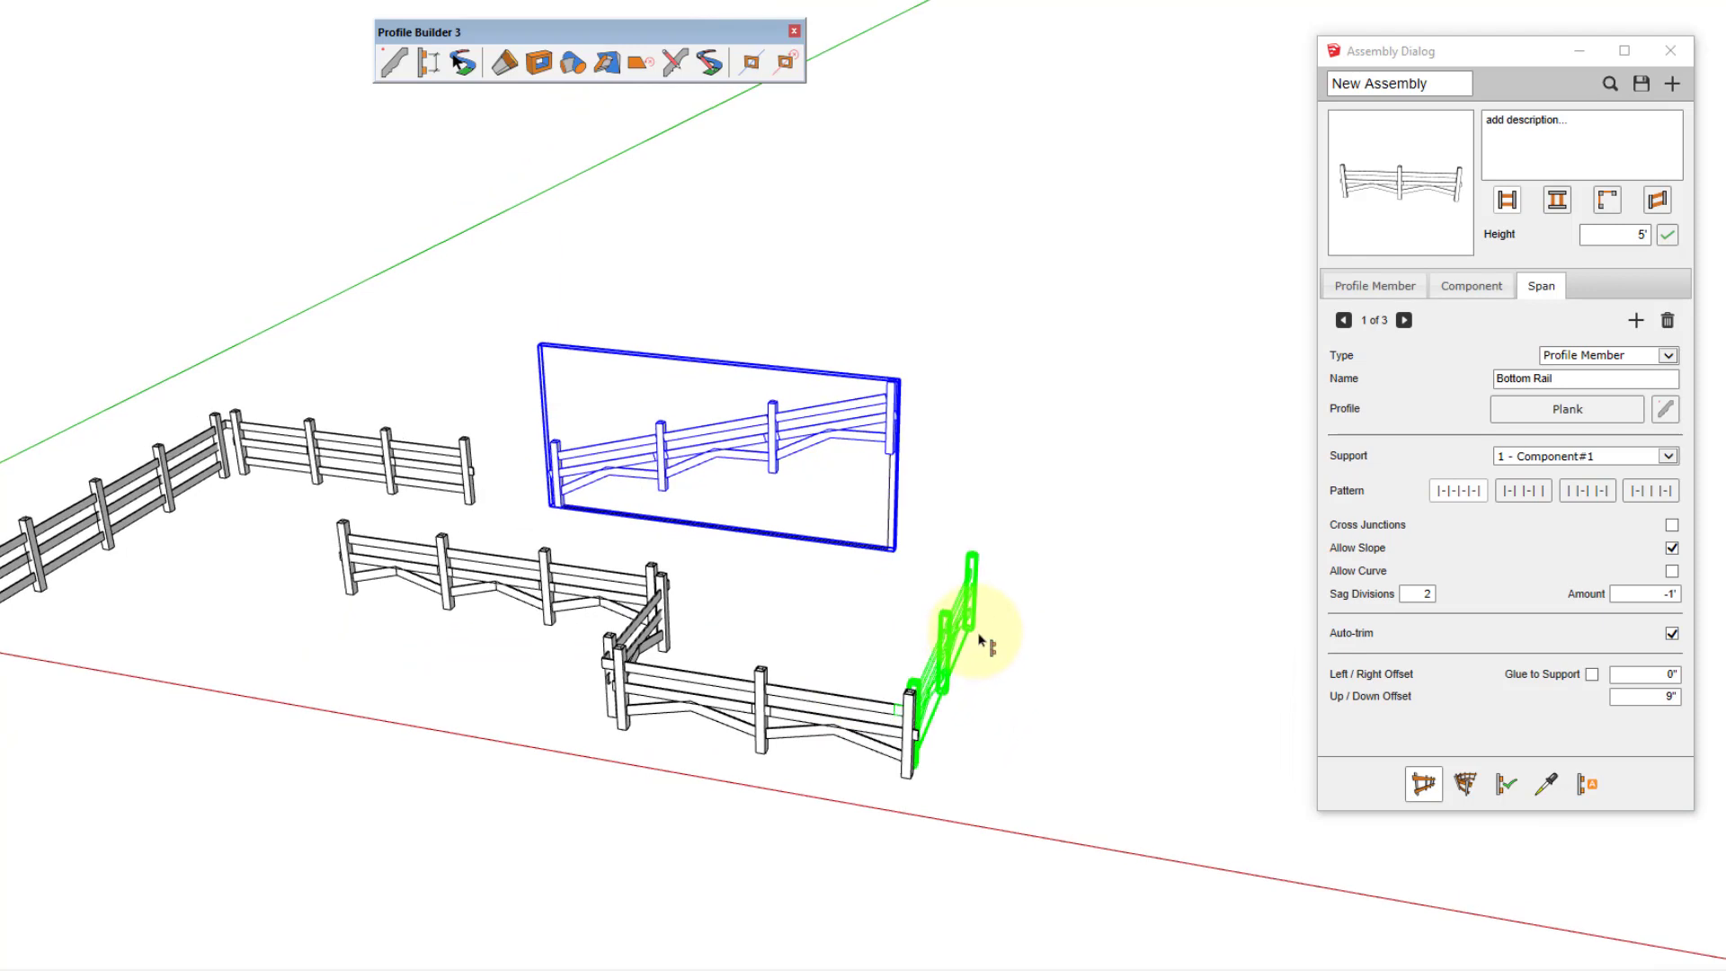
click(975, 629)
double_click(1214, 678)
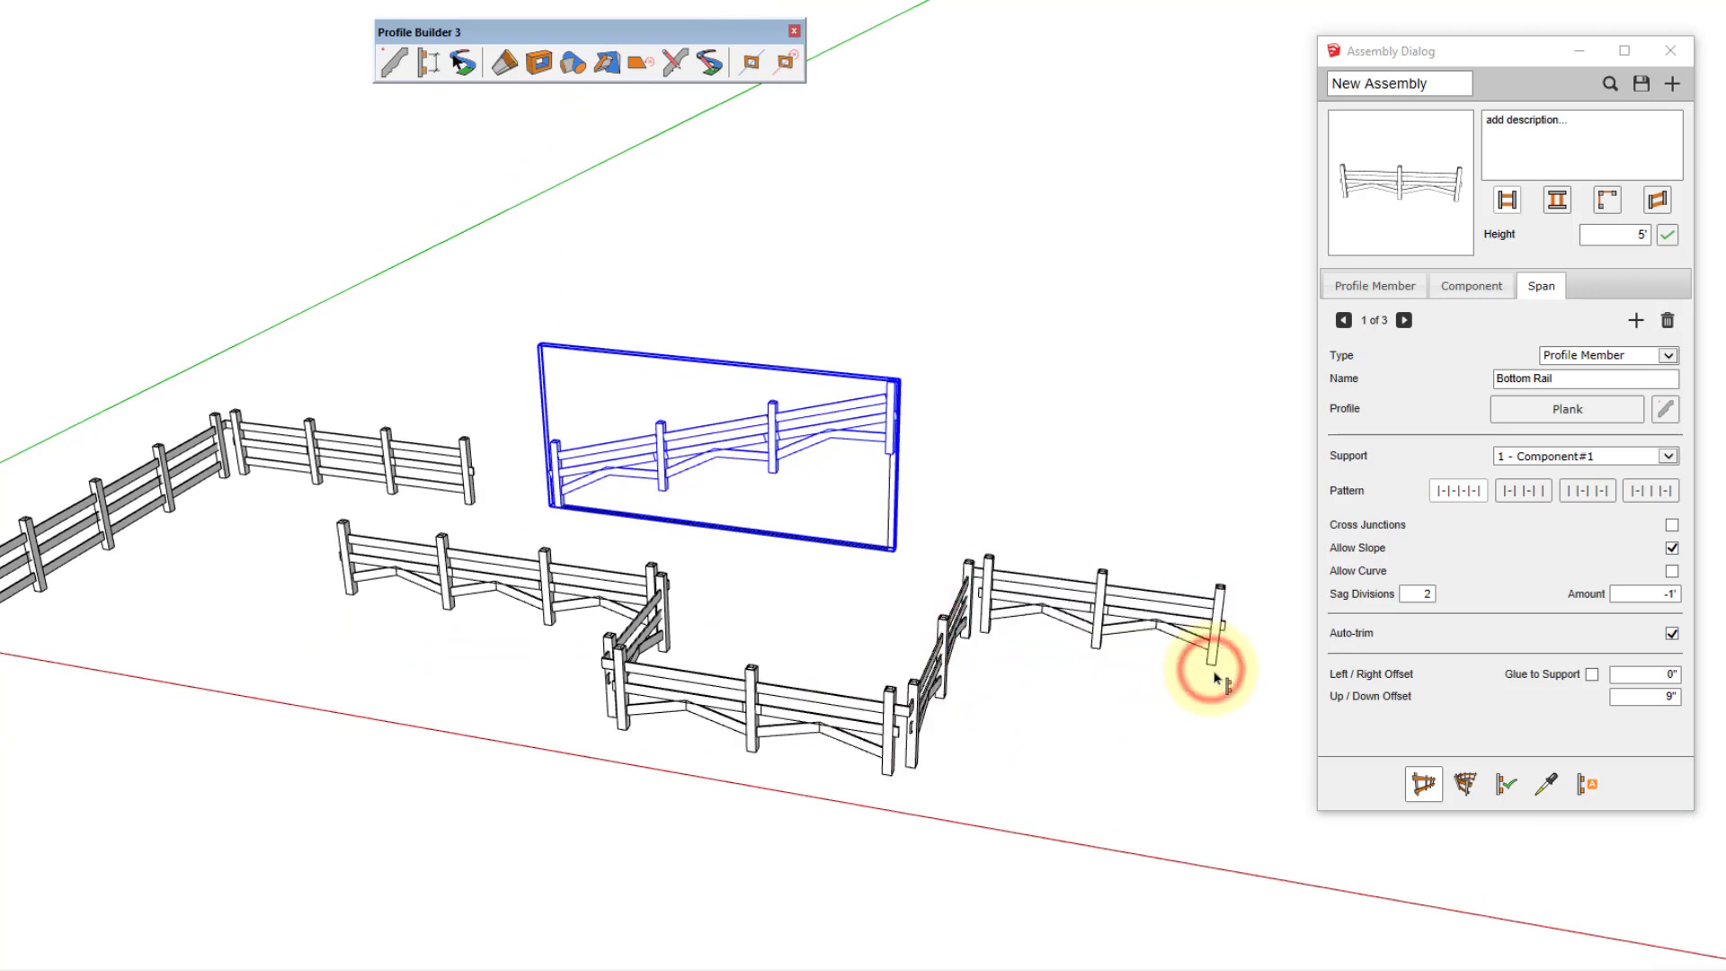